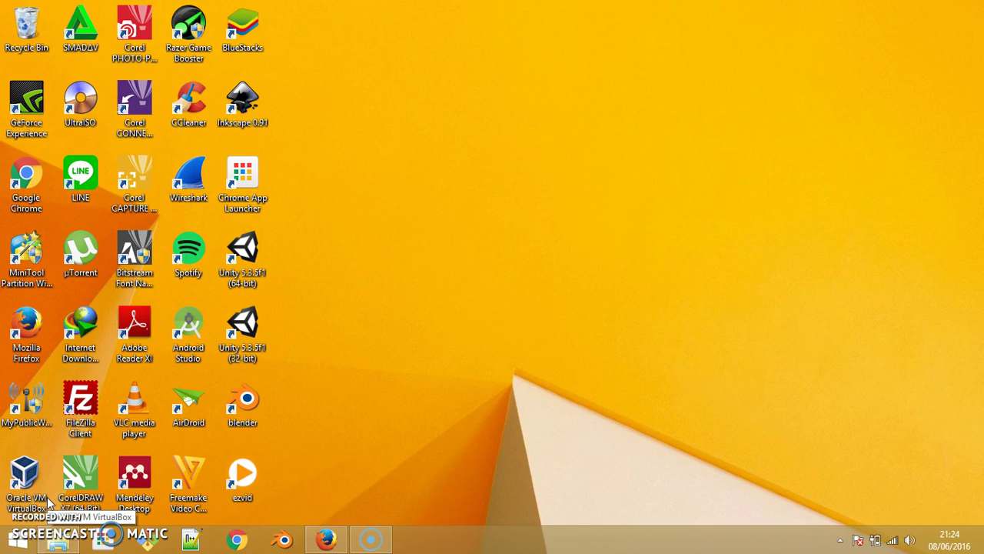
Step: Restore the Firefox window showing the Vuforia 5.5 SDK download page
{"action": "left_click", "coordinate": [439, 461]}
{"action": "left_click", "coordinate": [320, 538]}
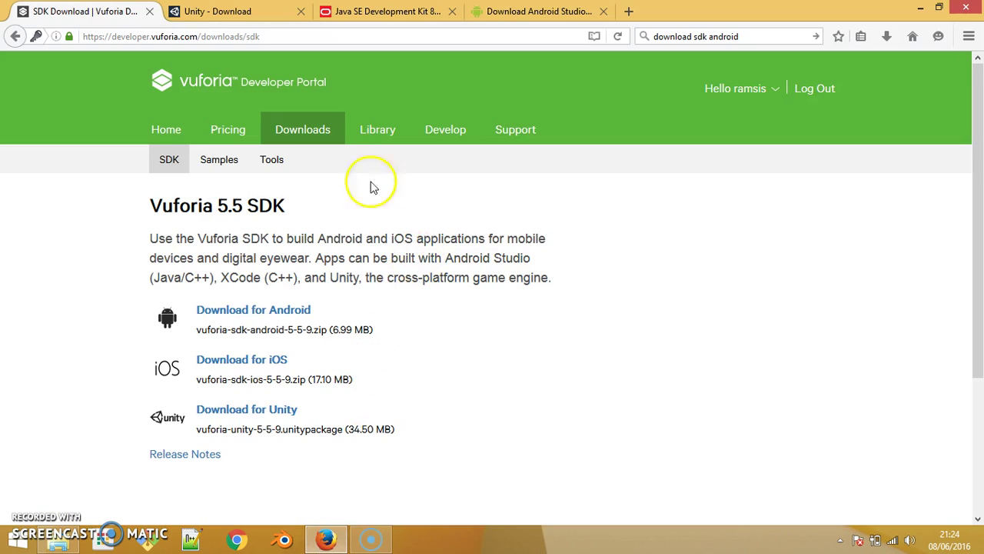
Step: Scroll through the Download Unity and Vuforia SDK pages, ending on Unity's resources list
{"action": "left_click", "coordinate": [223, 11]}
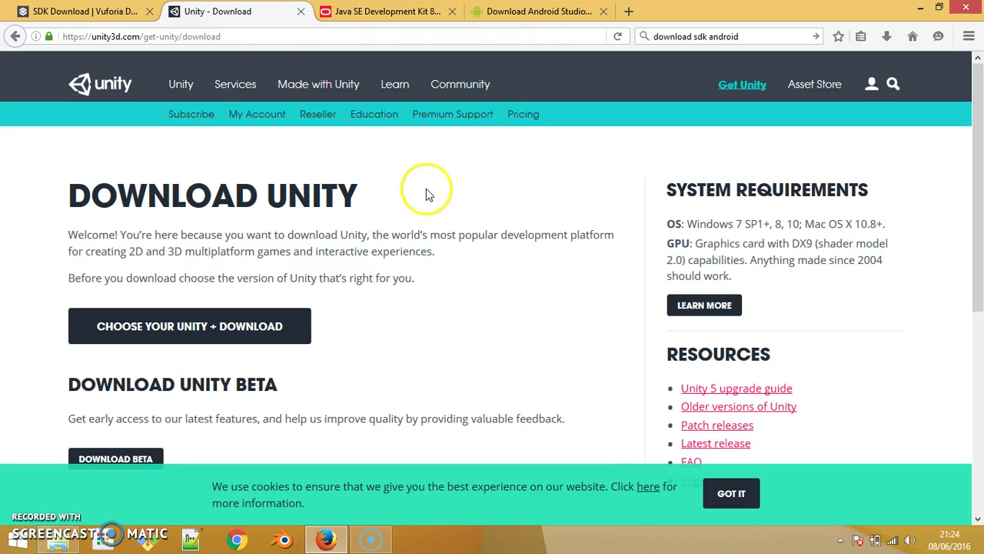
{"action": "left_click_drag", "start_coordinate": [978, 103], "coordinate": [982, 159]}
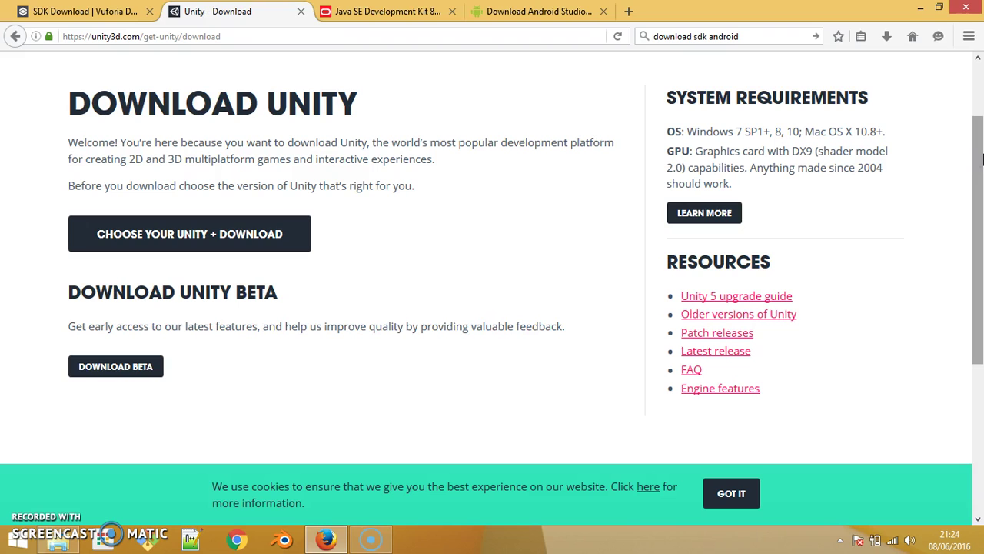
{"action": "left_click_drag", "start_coordinate": [982, 159], "coordinate": [982, 161]}
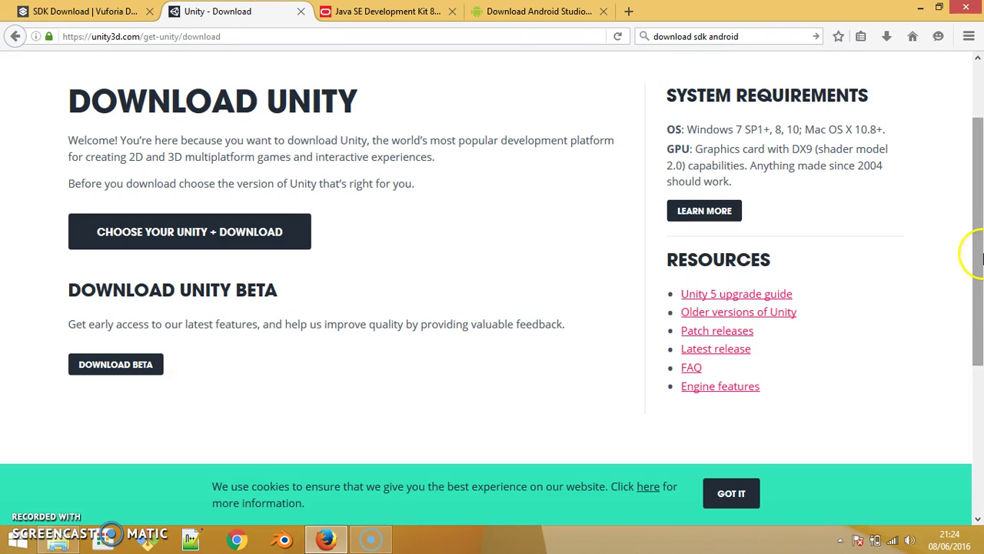
{"action": "left_click", "coordinate": [84, 11]}
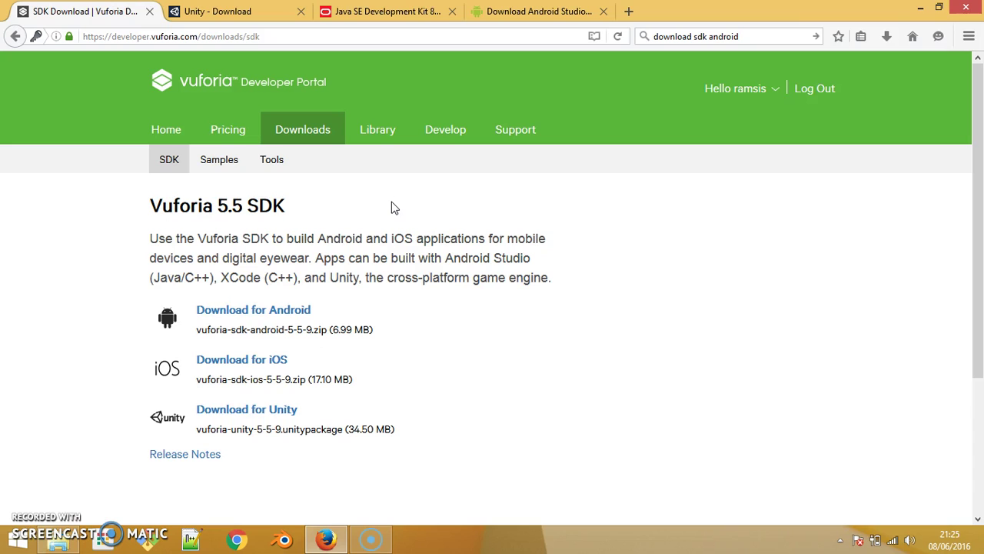
{"action": "left_click_drag", "start_coordinate": [976, 123], "coordinate": [982, 200]}
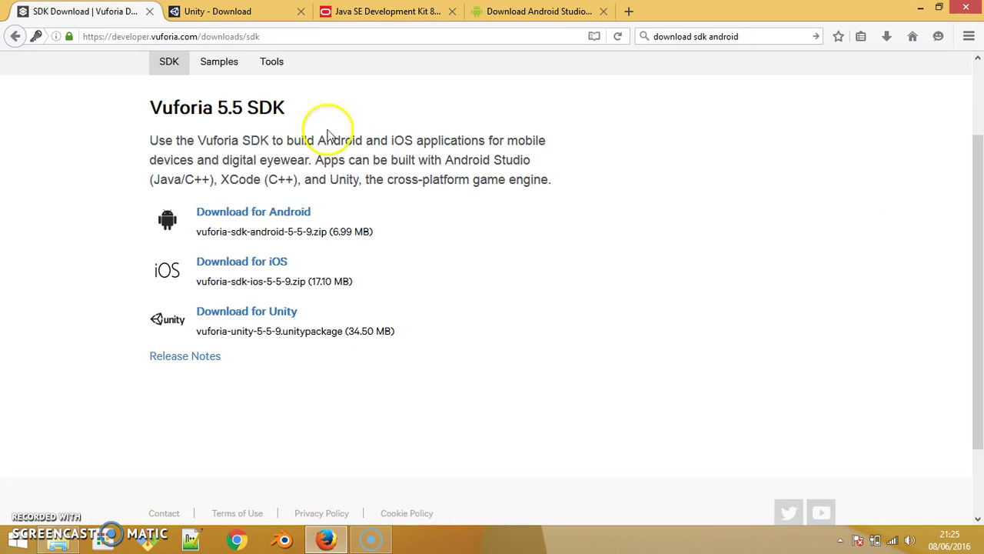
{"action": "left_click", "coordinate": [254, 11]}
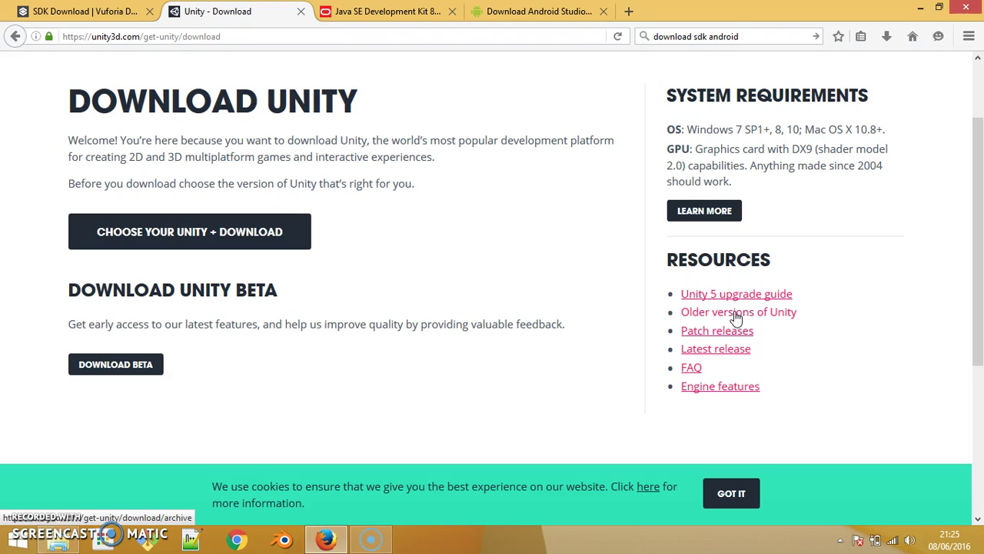
Step: List Unity 5.3.5's Windows downloads in the archive, then review the JDK 8 downloads
{"action": "left_click", "coordinate": [737, 317]}
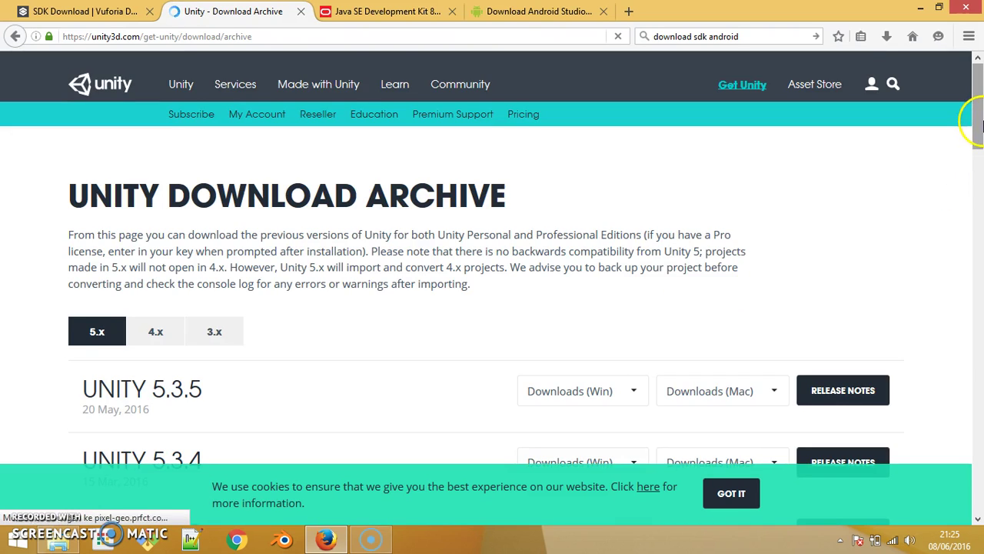
{"action": "scroll", "coordinate": [980, 169], "scroll_direction": "down", "scroll_amount": 3}
{"action": "left_click", "coordinate": [620, 152]}
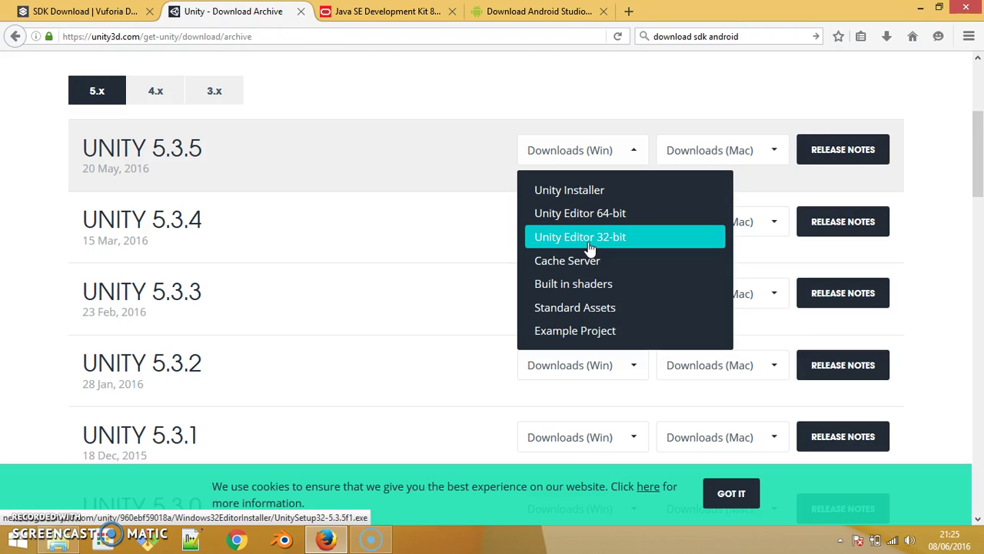
{"action": "left_click", "coordinate": [597, 217]}
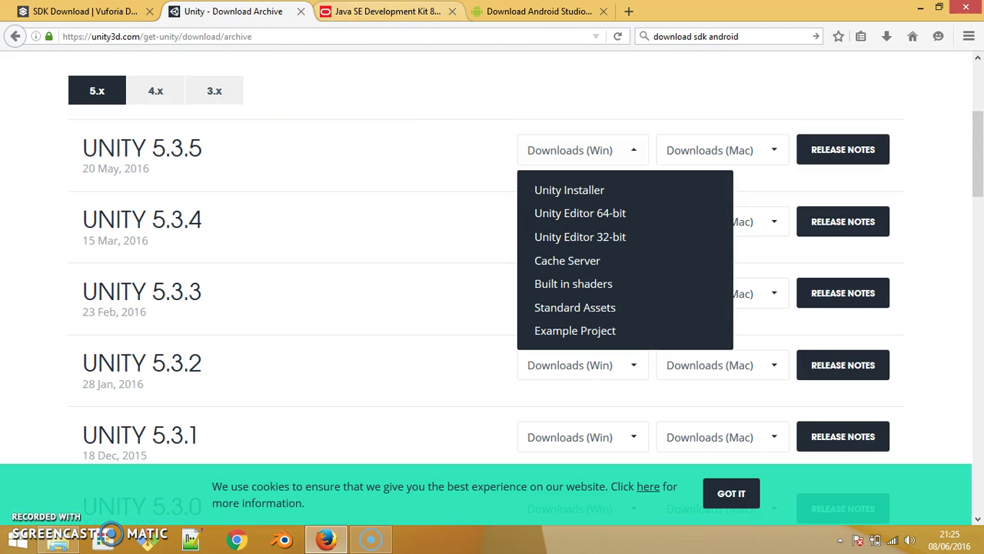
{"action": "left_click", "coordinate": [339, 10]}
{"action": "left_click_drag", "start_coordinate": [979, 84], "coordinate": [980, 157]}
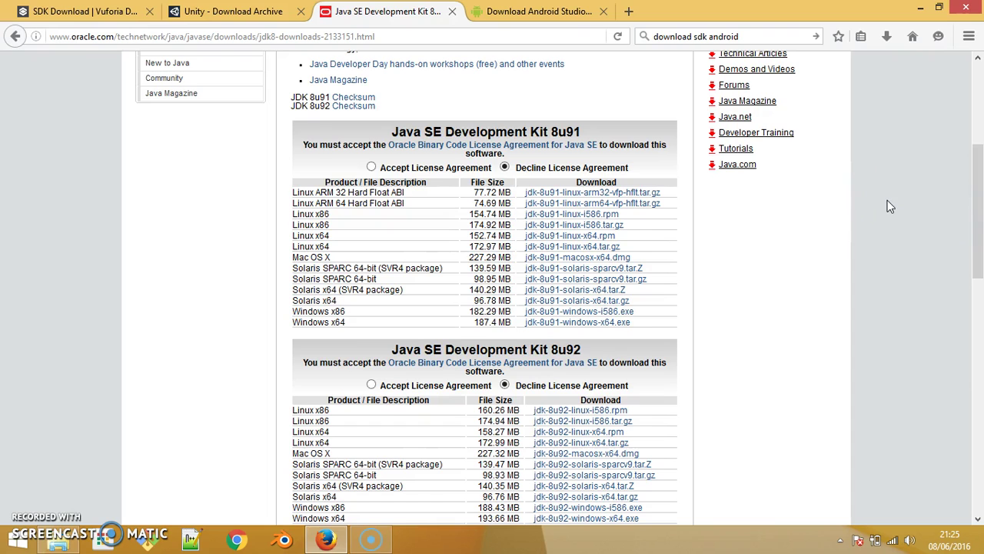
Step: Scroll through the JDK 8 and Android Studio download pages
{"action": "left_click_drag", "start_coordinate": [978, 194], "coordinate": [978, 186]}
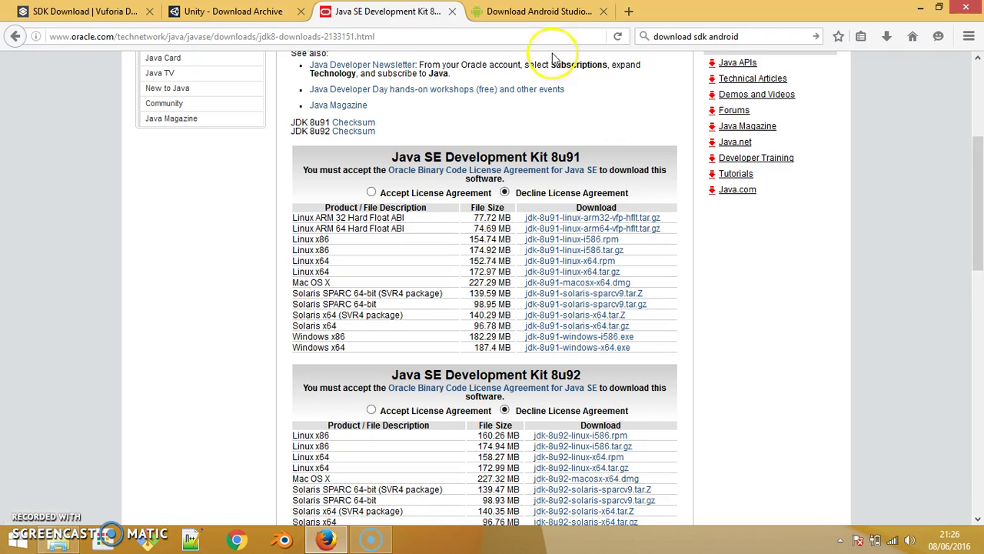
{"action": "left_click", "coordinate": [555, 12]}
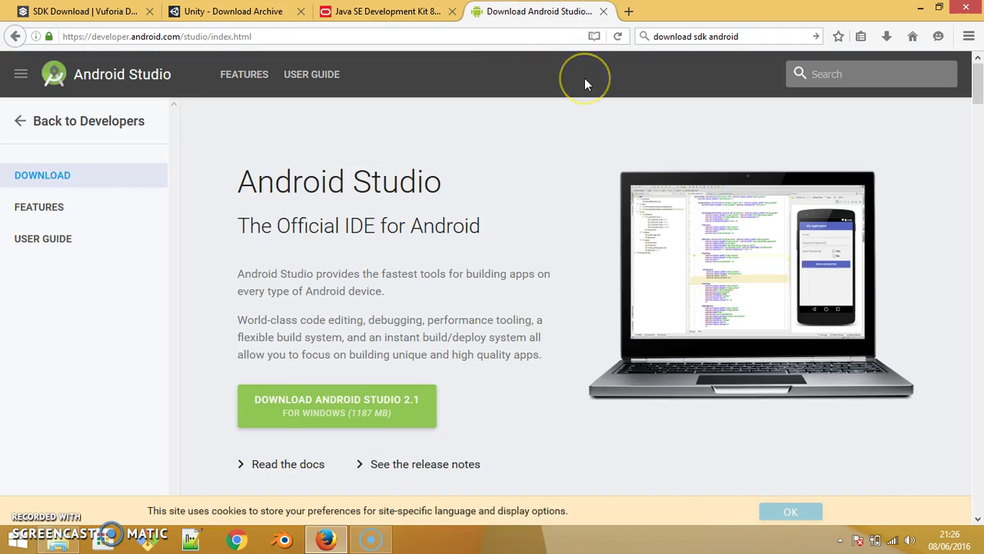
{"action": "left_click_drag", "start_coordinate": [978, 73], "coordinate": [982, 96]}
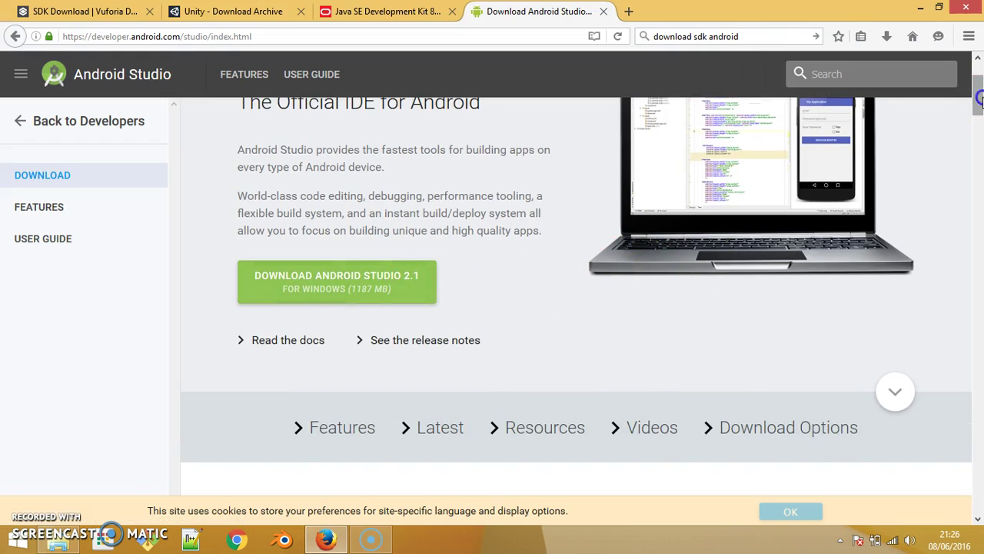
{"action": "left_click_drag", "start_coordinate": [979, 100], "coordinate": [979, 91]}
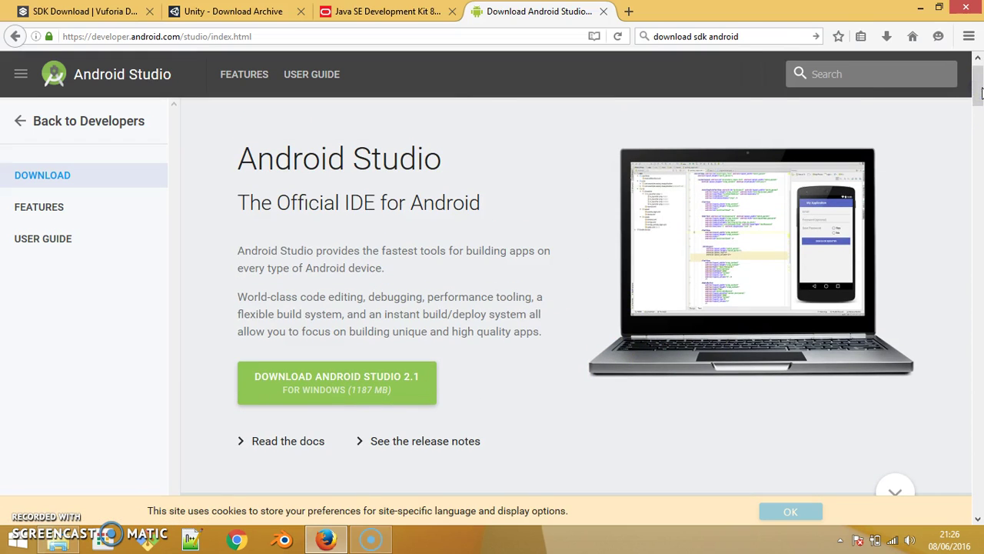
{"action": "left_click_drag", "start_coordinate": [982, 92], "coordinate": [983, 106]}
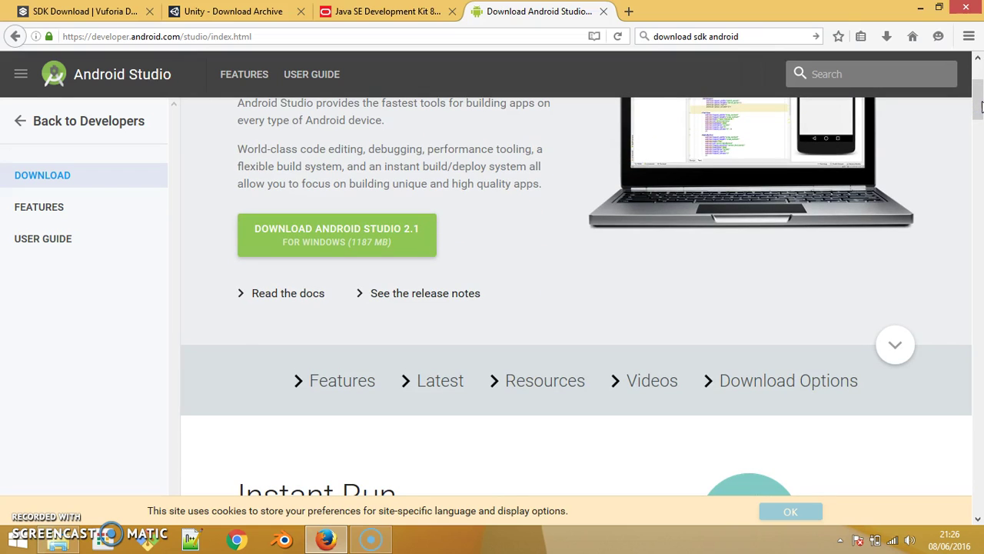
{"action": "scroll", "coordinate": [982, 106], "scroll_direction": "up", "scroll_amount": 4}
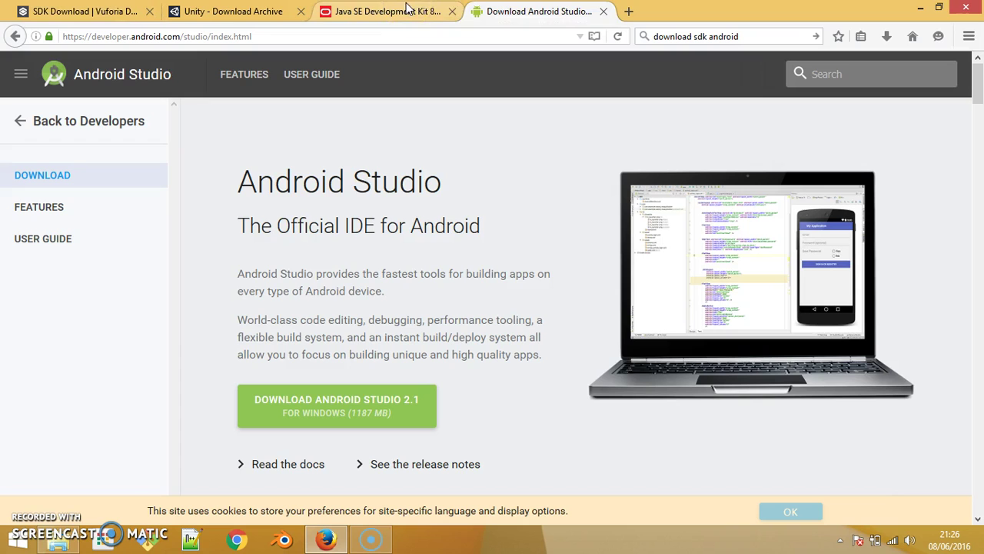
Step: Cycle through the Unity archive, Vuforia and Java tabs, then minimize Firefox
{"action": "left_click", "coordinate": [230, 11]}
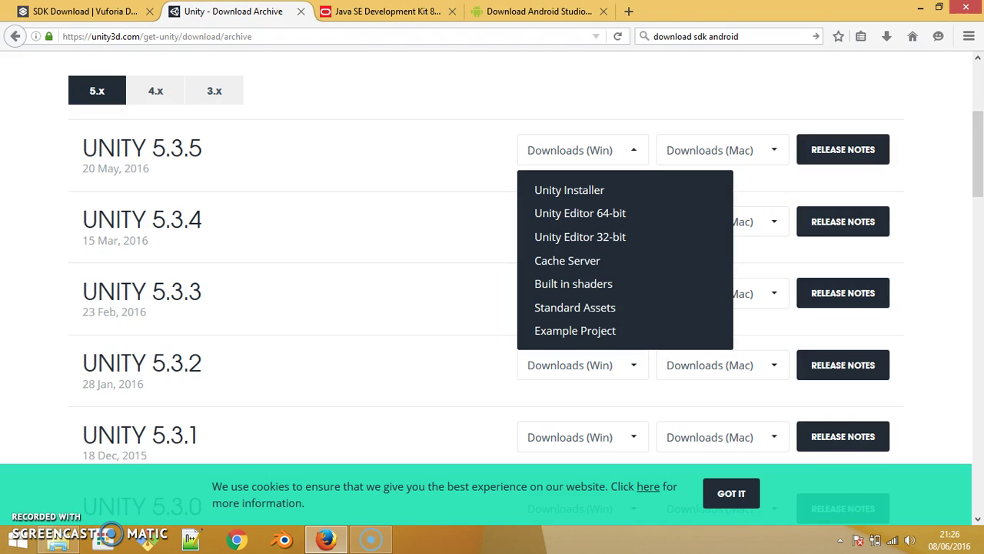
{"action": "left_click", "coordinate": [85, 10]}
{"action": "left_click", "coordinate": [231, 11]}
{"action": "left_click", "coordinate": [84, 11]}
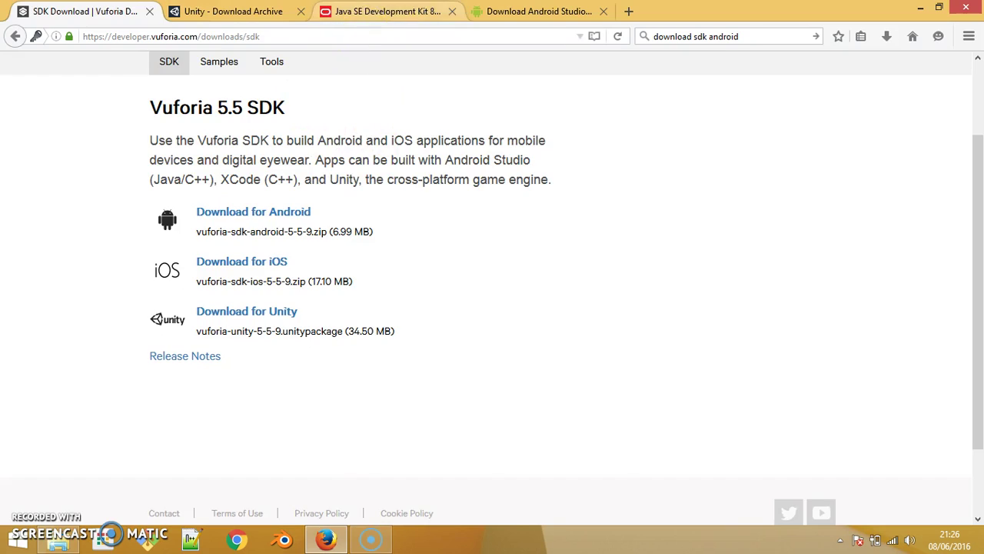
{"action": "left_click", "coordinate": [383, 11]}
{"action": "left_click", "coordinate": [538, 11]}
{"action": "left_click", "coordinate": [383, 10]}
{"action": "left_click", "coordinate": [538, 11]}
{"action": "left_click", "coordinate": [383, 11]}
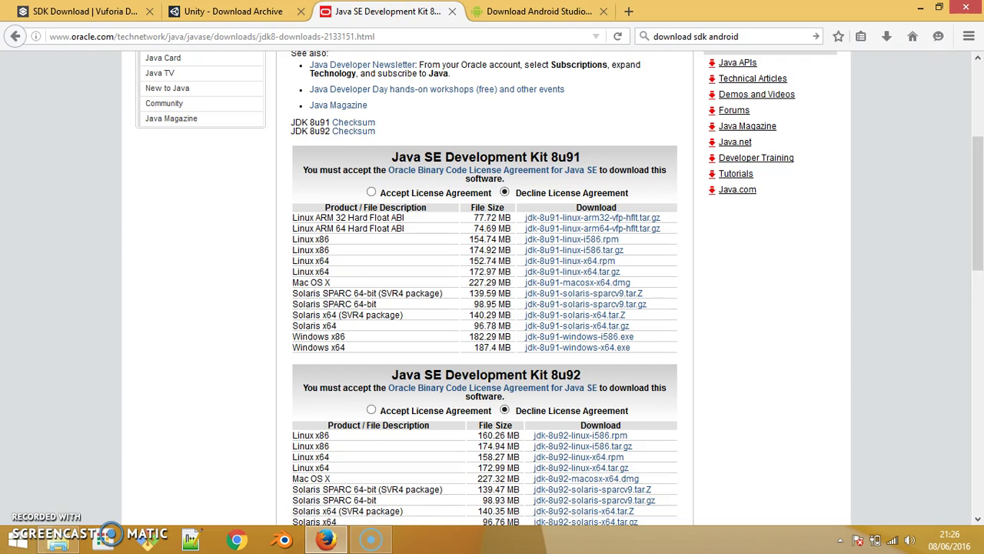
{"action": "left_click", "coordinate": [231, 11]}
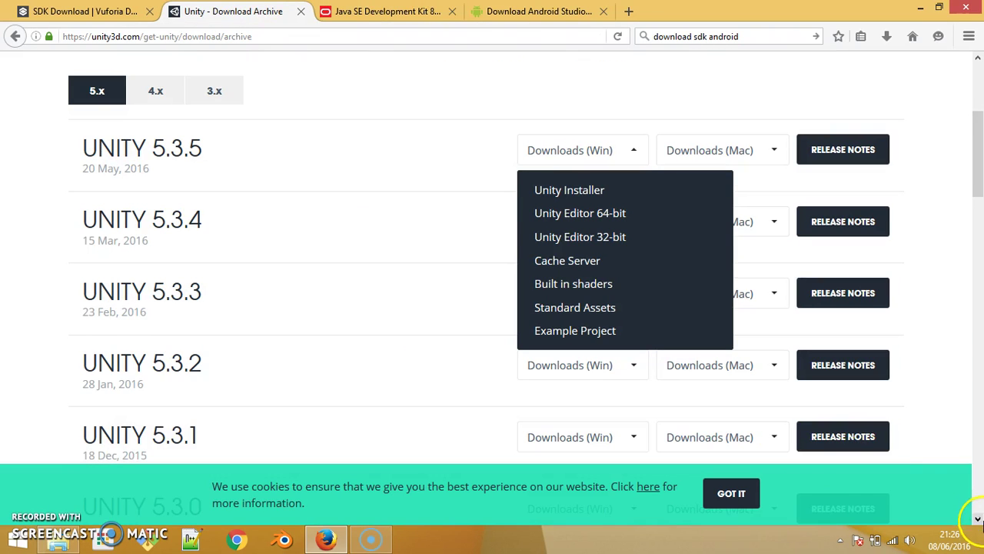
{"action": "left_click", "coordinate": [982, 542]}
Step: Refresh the Windows desktop twice from its right-click menu
{"action": "right_click", "coordinate": [613, 267]}
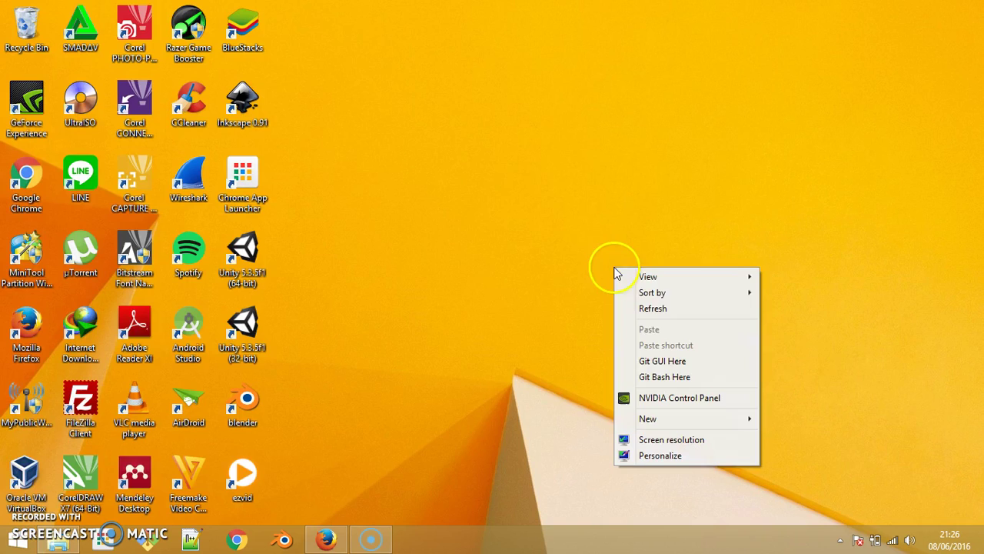
{"action": "left_click", "coordinate": [662, 310]}
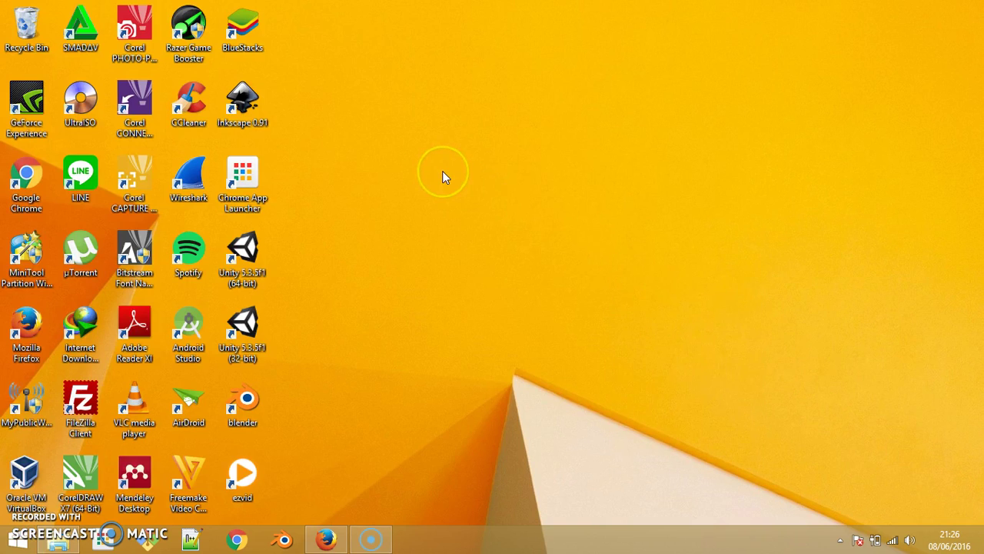
{"action": "right_click", "coordinate": [442, 171]}
{"action": "left_click", "coordinate": [503, 220]}
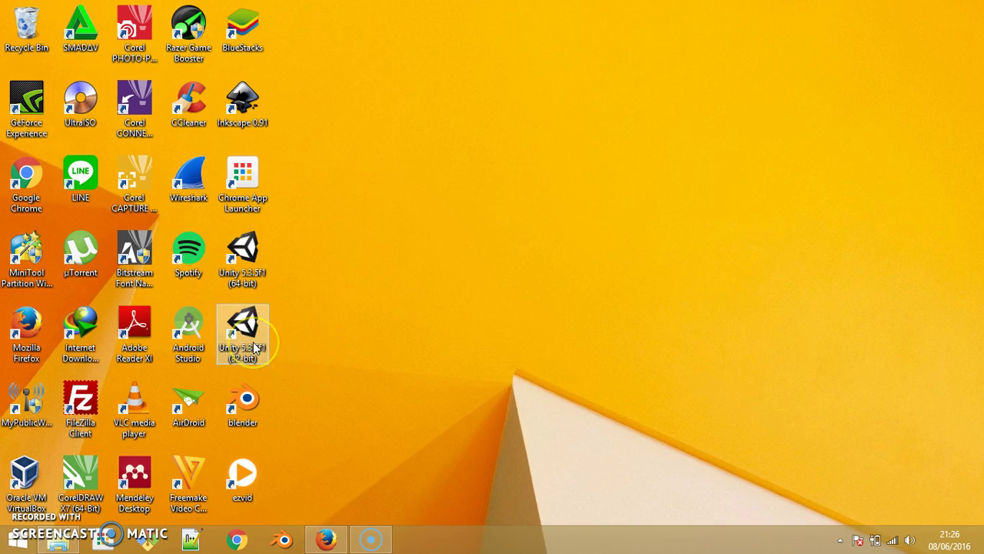
Step: Launch the 32-bit Unity 5.3.5f1 shortcut to bring up the Projects window
{"action": "left_click_drag", "start_coordinate": [340, 241], "coordinate": [237, 360]}
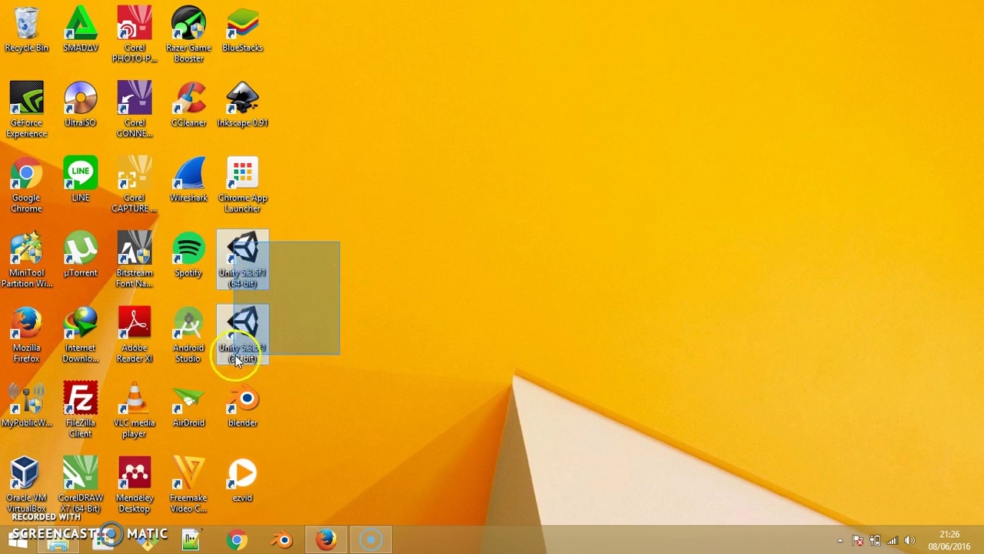
{"action": "left_click", "coordinate": [246, 323]}
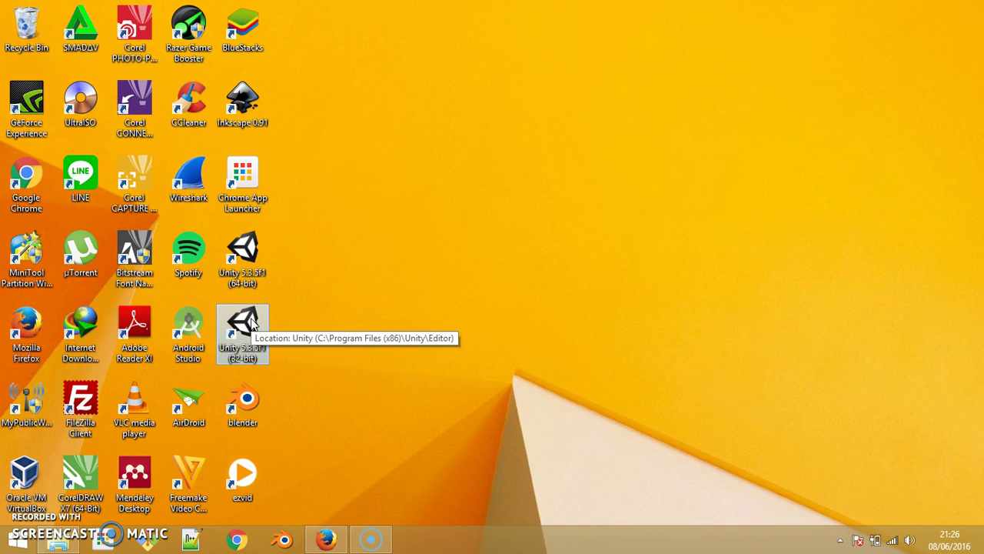
{"action": "double_click", "coordinate": [251, 323]}
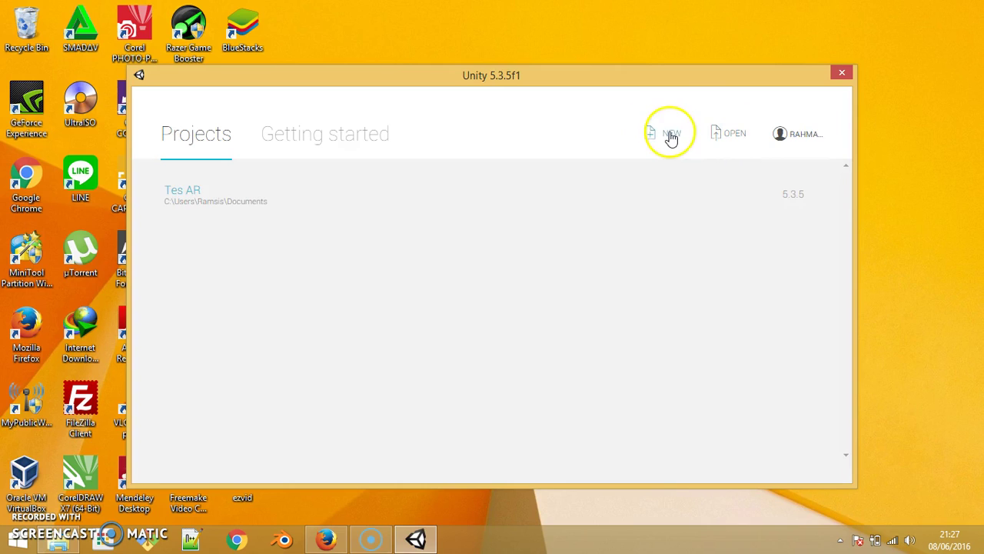
Step: Create a new 3D Unity project named 'AR Zombie'
{"action": "left_click", "coordinate": [671, 137]}
{"action": "left_click_drag", "start_coordinate": [442, 236], "coordinate": [291, 217]}
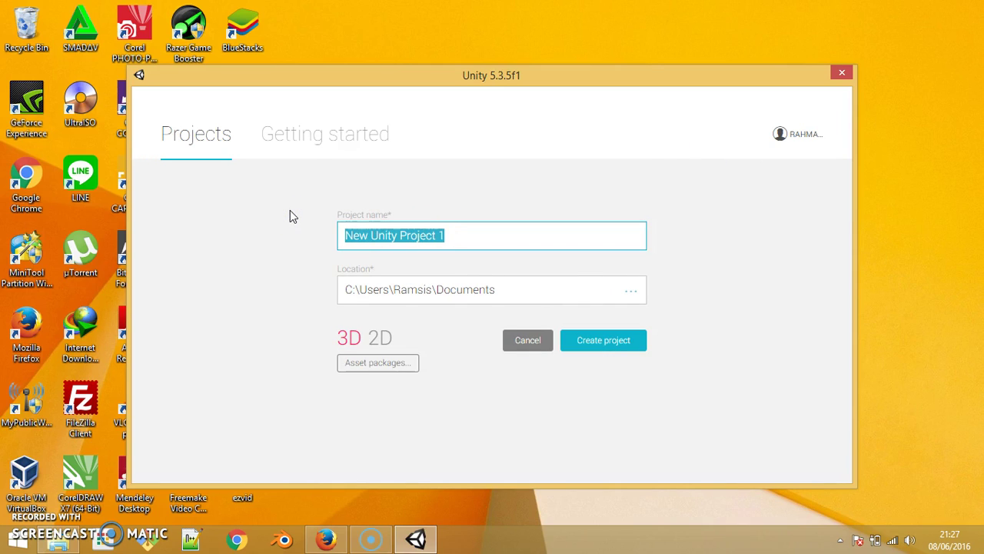
{"action": "type", "text": "AR Zom"}
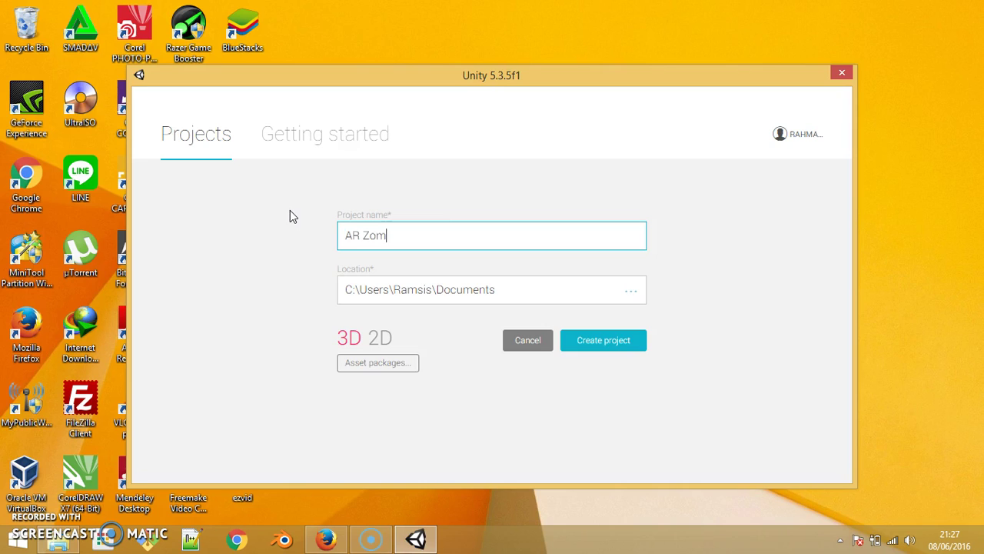
{"action": "type", "text": "bie"}
{"action": "left_click", "coordinate": [621, 338]}
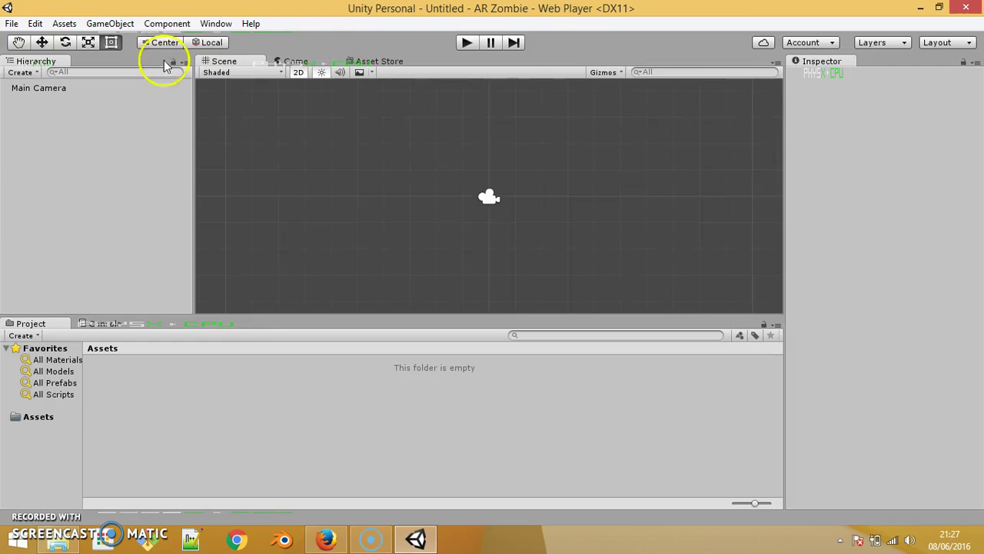
Step: Switch the build platform to Android in Build Settings, then close the dialog
{"action": "left_click", "coordinate": [14, 24]}
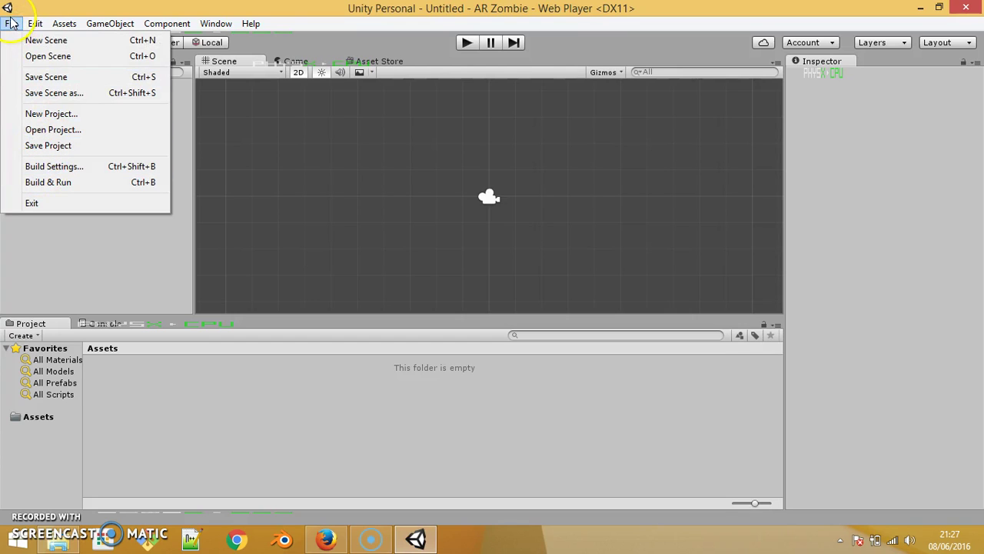
{"action": "left_click", "coordinate": [13, 24]}
{"action": "left_click", "coordinate": [12, 24]}
{"action": "left_click", "coordinate": [51, 168]}
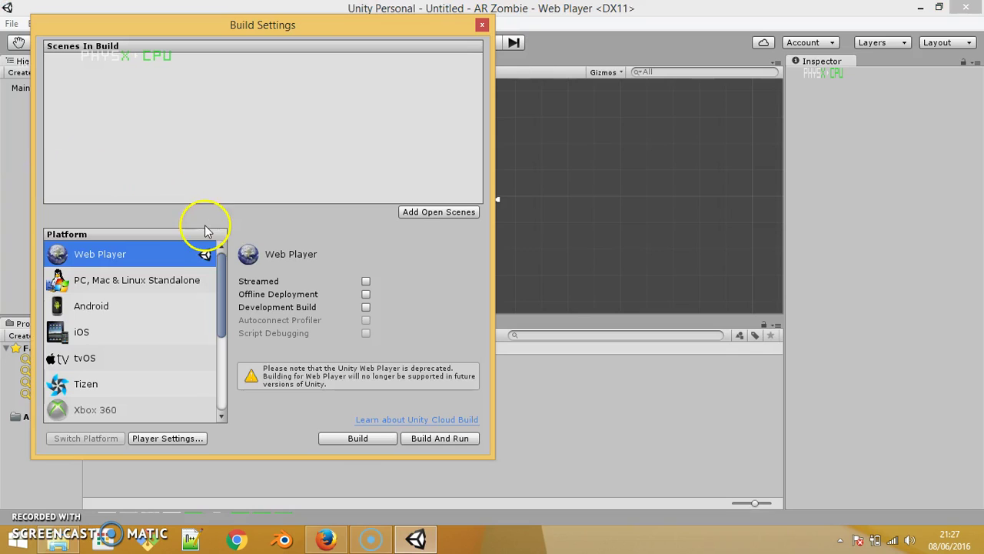
{"action": "left_click", "coordinate": [118, 310]}
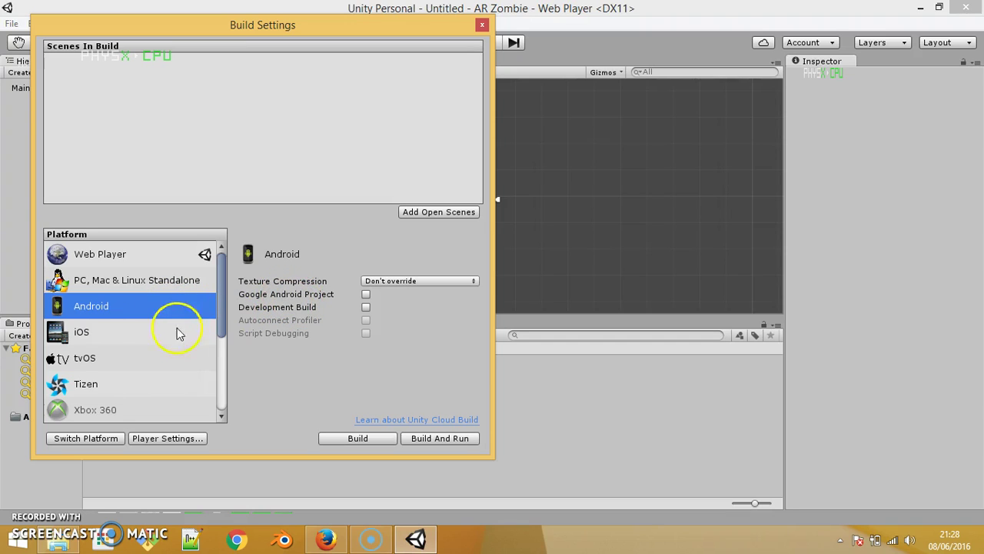
{"action": "left_click", "coordinate": [152, 329]}
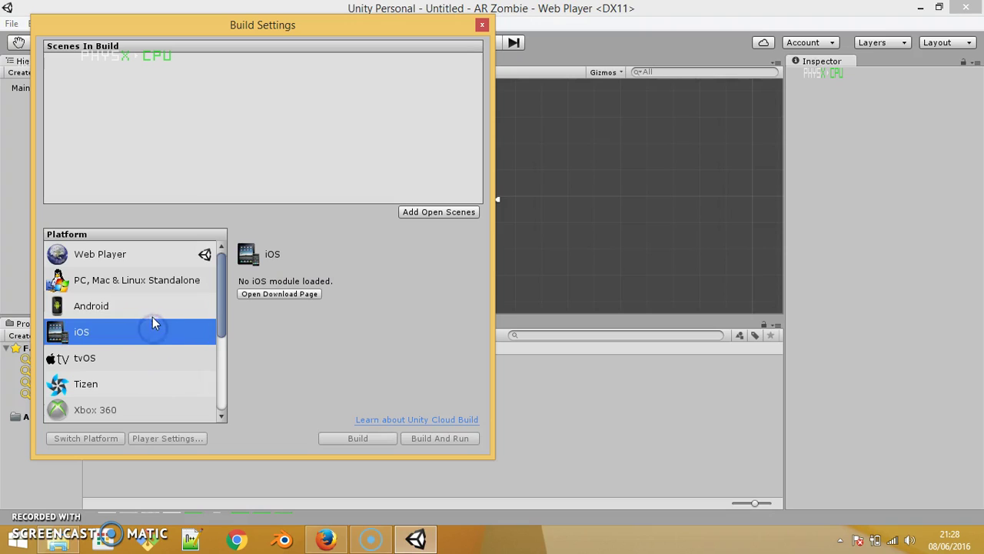
{"action": "left_click", "coordinate": [153, 312]}
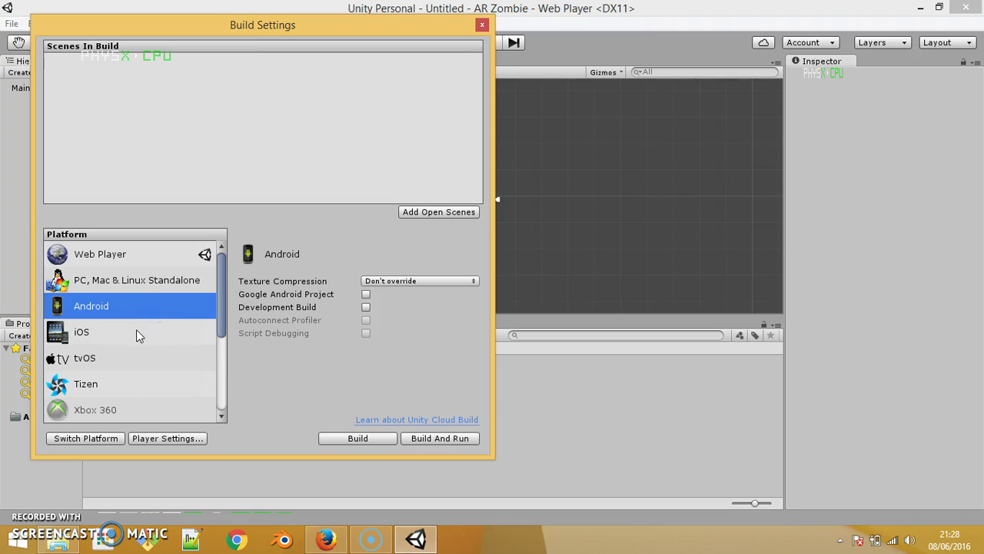
{"action": "left_click", "coordinate": [132, 336]}
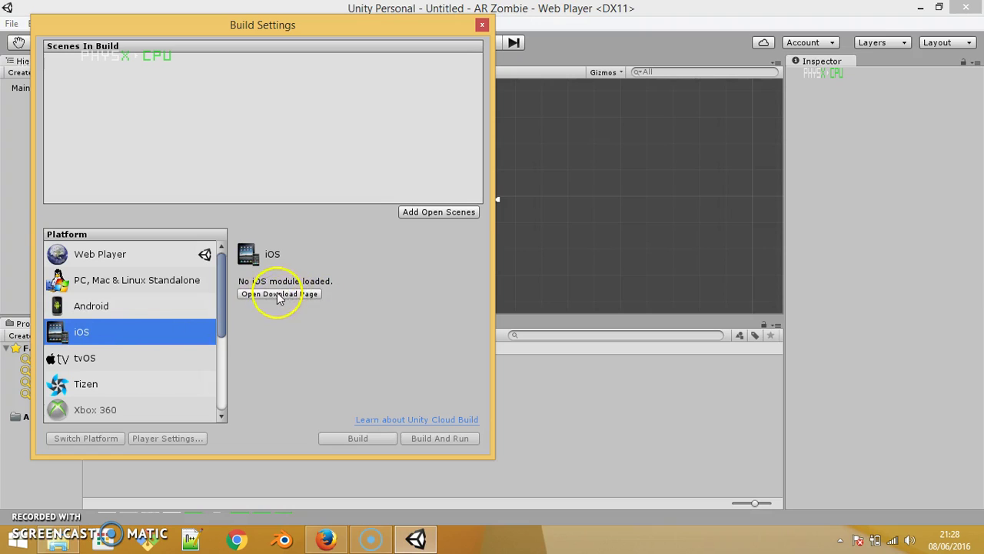
{"action": "left_click", "coordinate": [175, 310]}
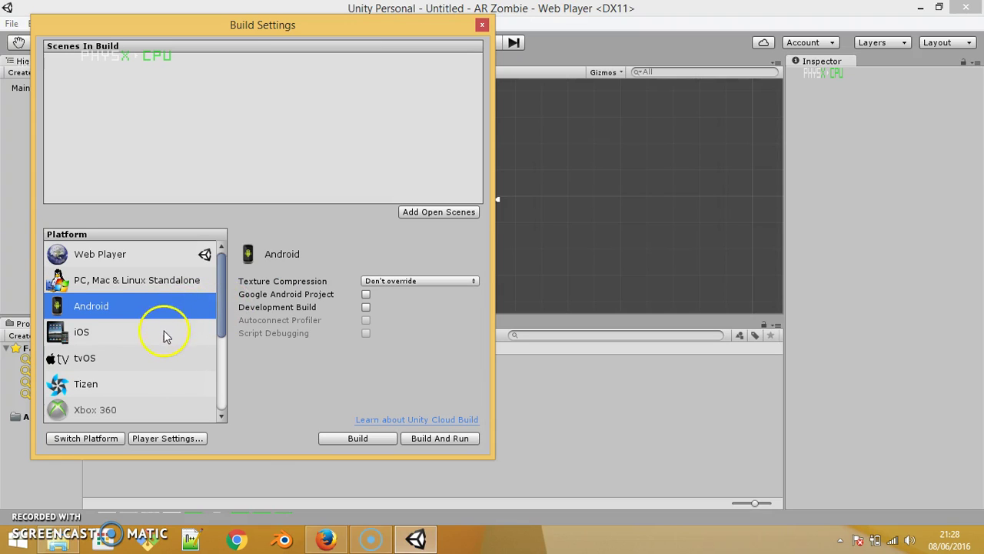
{"action": "left_click", "coordinate": [163, 334]}
{"action": "left_click", "coordinate": [163, 316]}
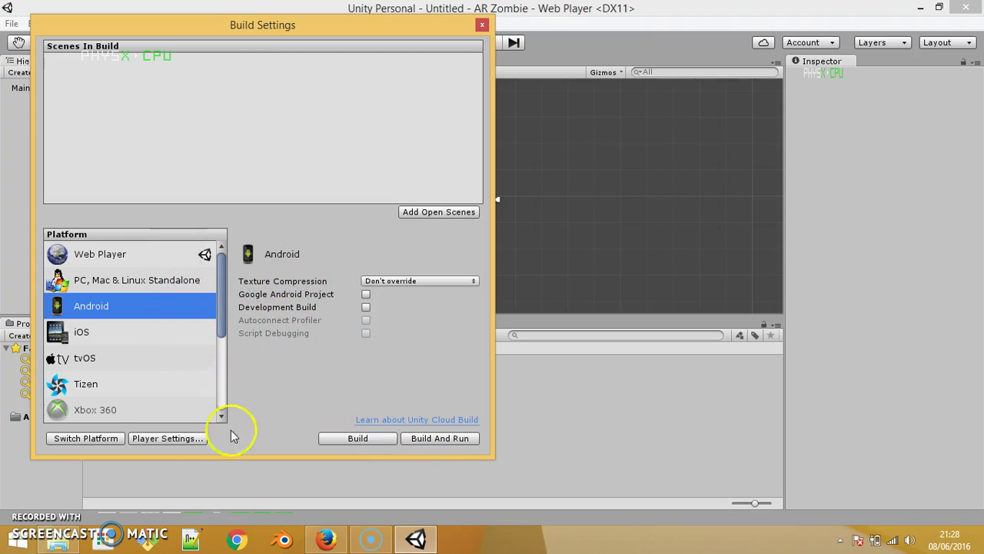
{"action": "left_click", "coordinate": [98, 440]}
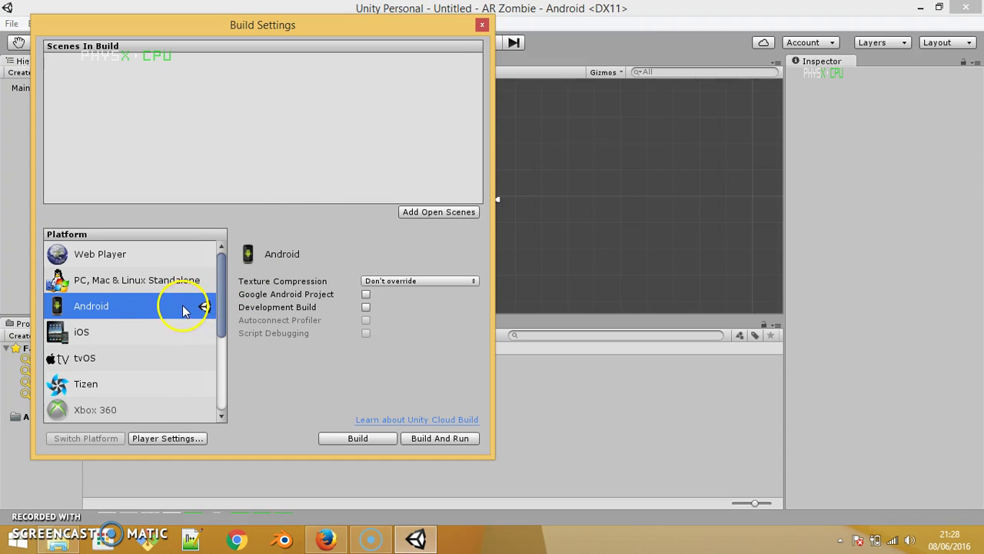
{"action": "left_click", "coordinate": [481, 26]}
Step: Open the External Tools page of Unity Preferences
{"action": "left_click", "coordinate": [36, 23]}
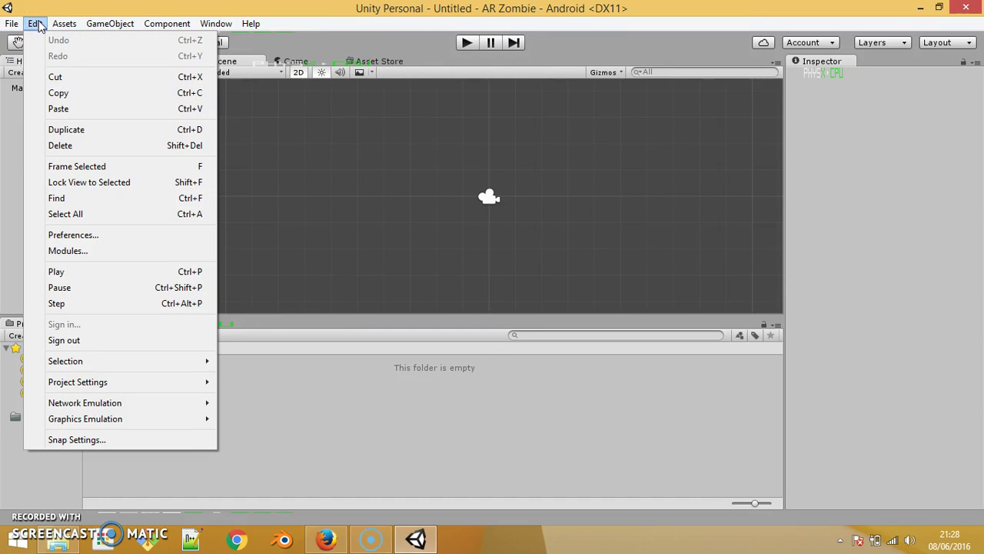
{"action": "left_click", "coordinate": [97, 235]}
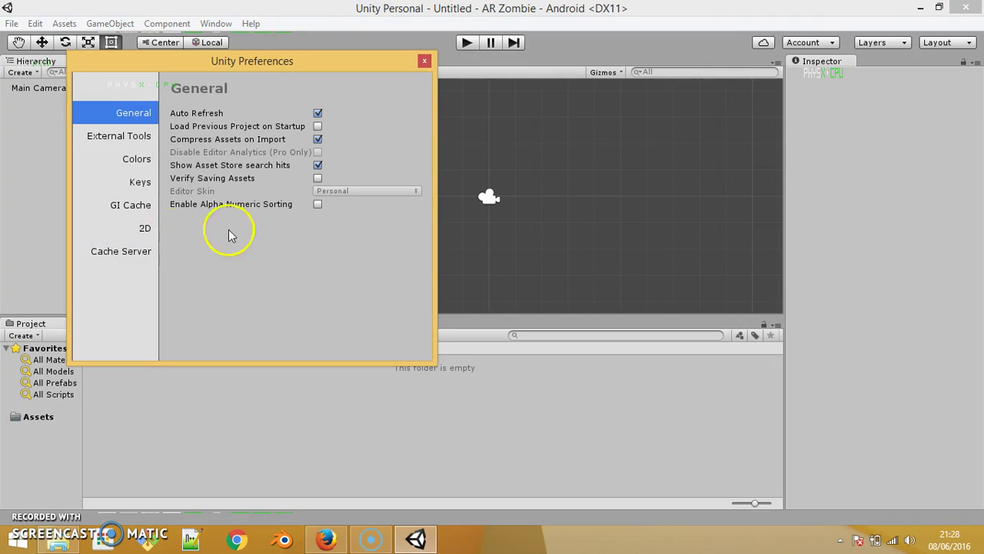
{"action": "left_click", "coordinate": [144, 139]}
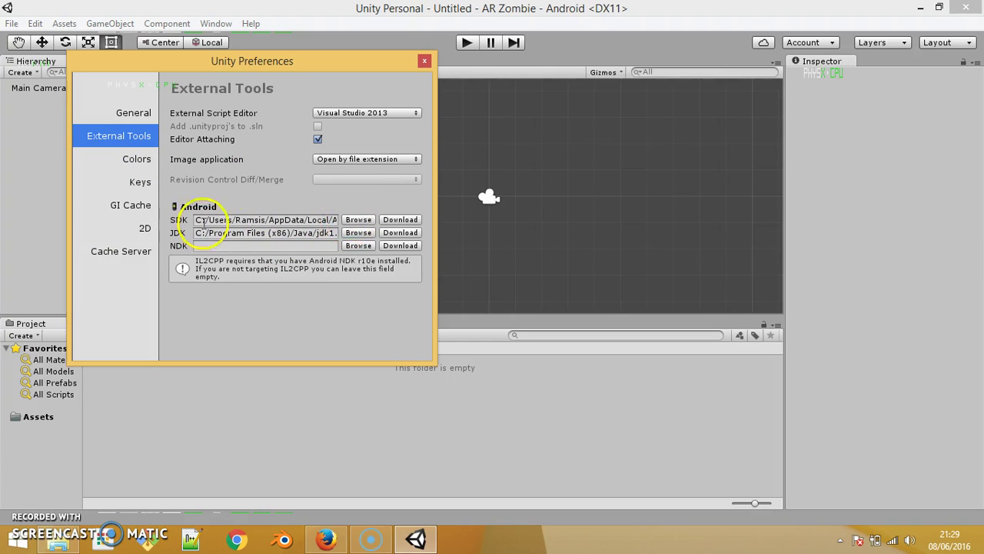
Step: Inspect the Android SDK path in the folder picker, down to the sdk1 folder
{"action": "left_click", "coordinate": [357, 220]}
{"action": "left_click", "coordinate": [458, 124]}
{"action": "left_click", "coordinate": [388, 124]}
{"action": "left_click", "coordinate": [338, 123]}
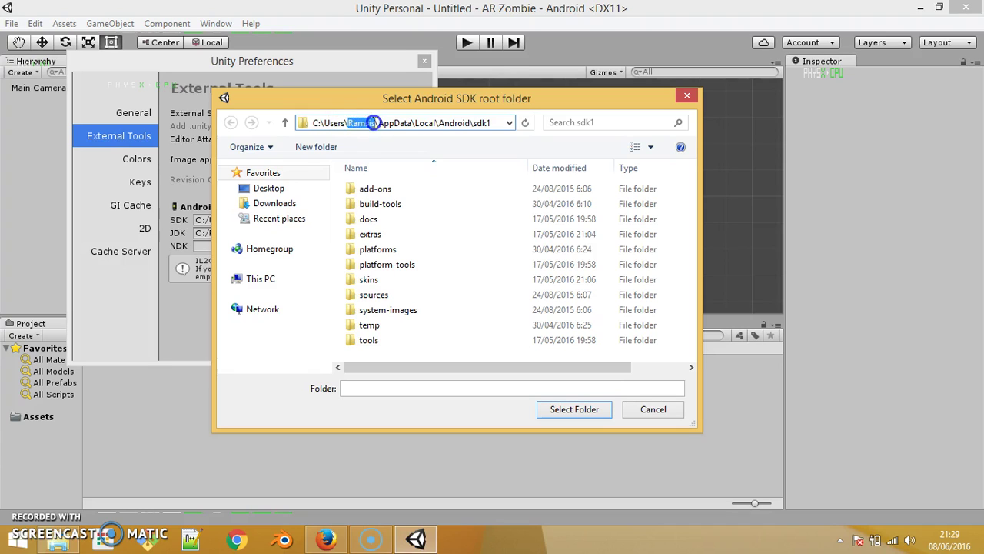
{"action": "double_click", "coordinate": [404, 122]}
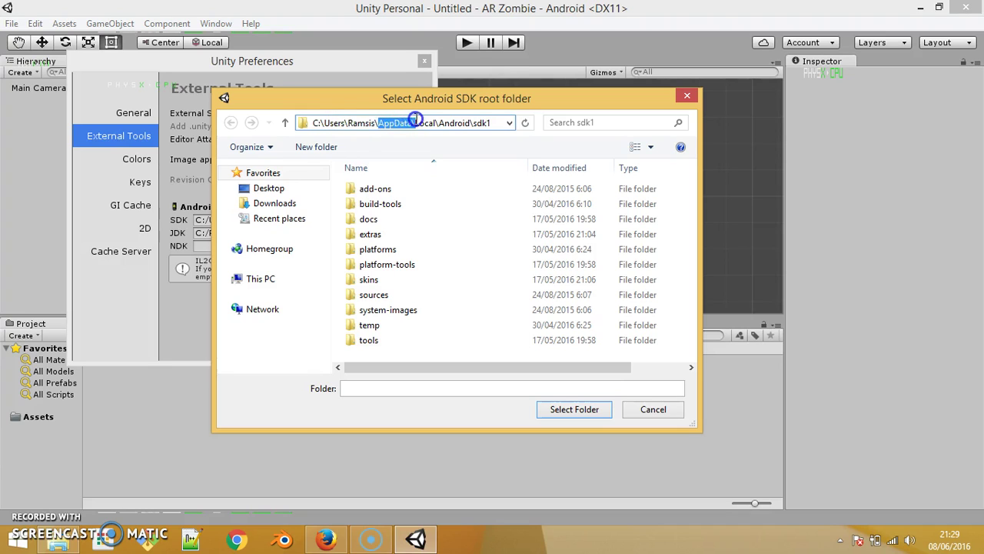
{"action": "double_click", "coordinate": [425, 123]}
{"action": "double_click", "coordinate": [454, 123]}
{"action": "double_click", "coordinate": [483, 123]}
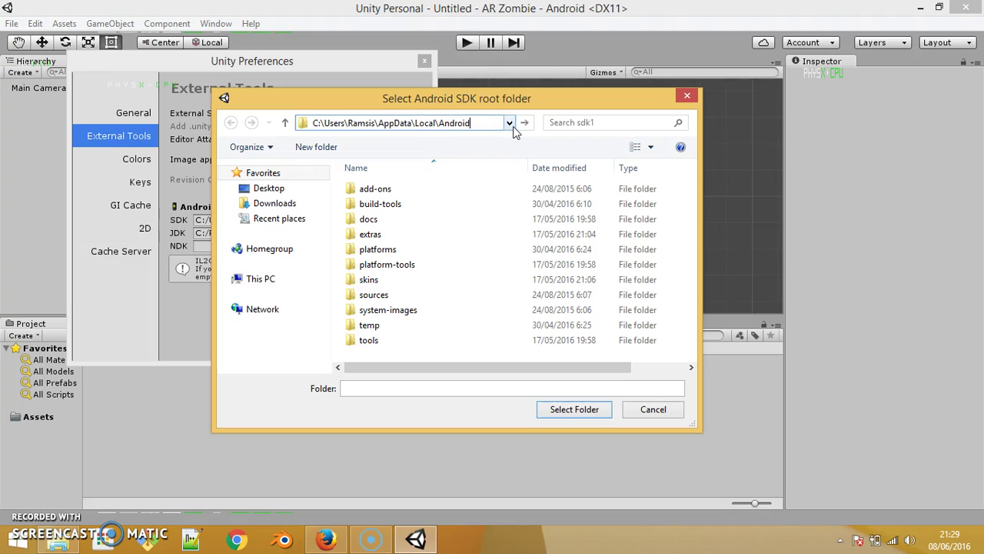
Step: Compare the sdk and sdk1 folders under Android, then cancel without changing the path
{"action": "left_click", "coordinate": [510, 125]}
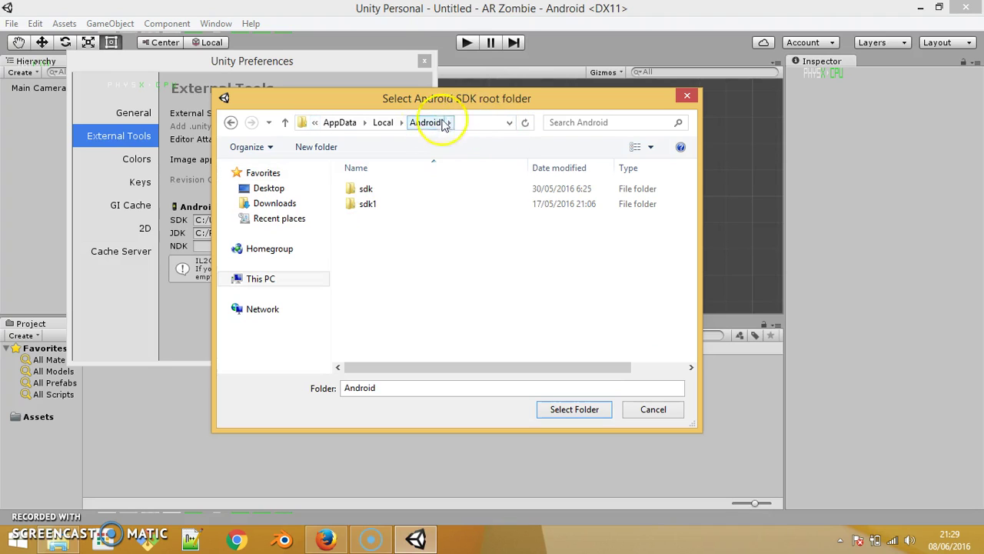
{"action": "left_click", "coordinate": [480, 124]}
{"action": "left_click", "coordinate": [479, 125]}
{"action": "left_click", "coordinate": [389, 204]}
{"action": "left_click", "coordinate": [388, 193]}
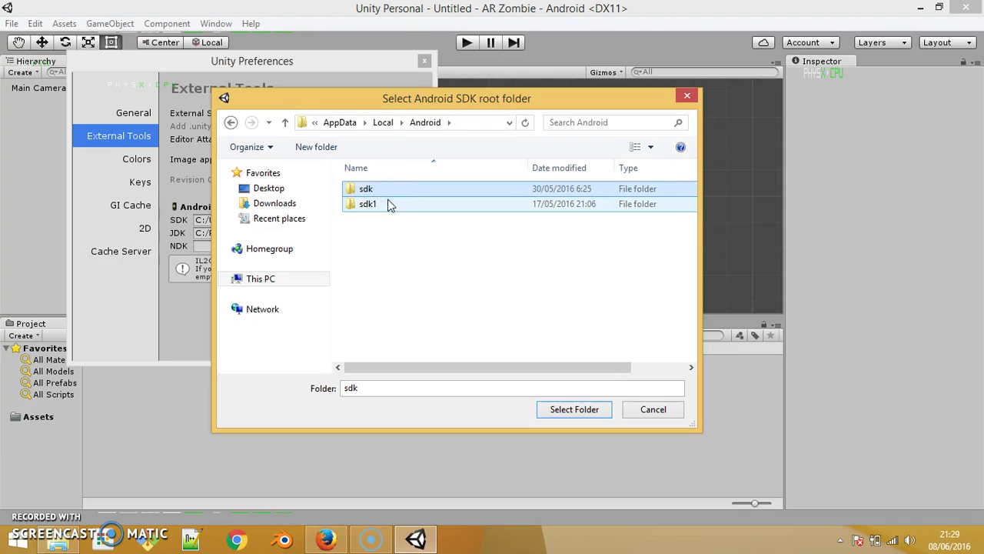
{"action": "left_click", "coordinate": [390, 203]}
{"action": "left_click", "coordinate": [374, 190]}
{"action": "left_click", "coordinate": [374, 204]}
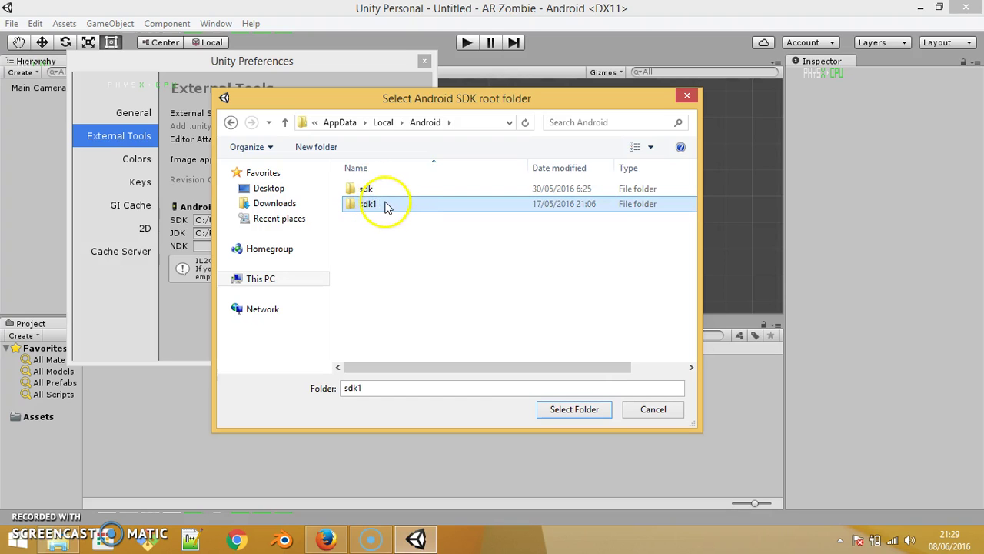
{"action": "double_click", "coordinate": [390, 205]}
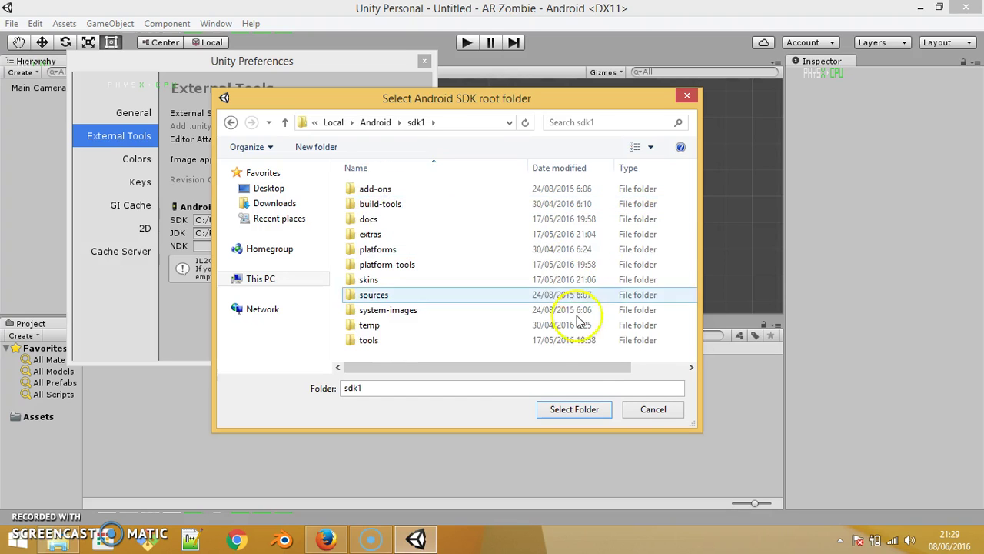
{"action": "left_click", "coordinate": [643, 410]}
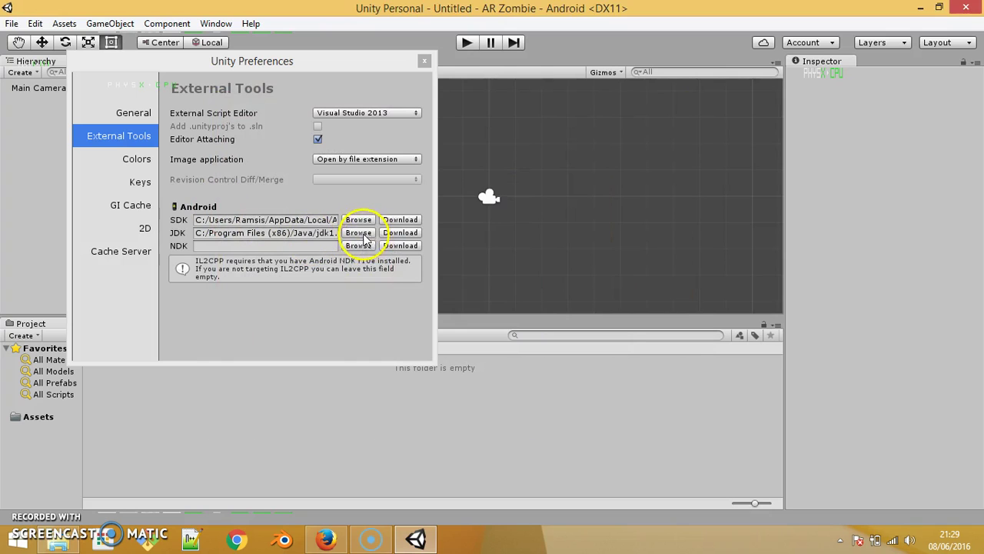
Step: Confirm the JDK location is jdk1.8.0_91, cancel the chooser, and close Preferences
{"action": "left_click", "coordinate": [363, 234]}
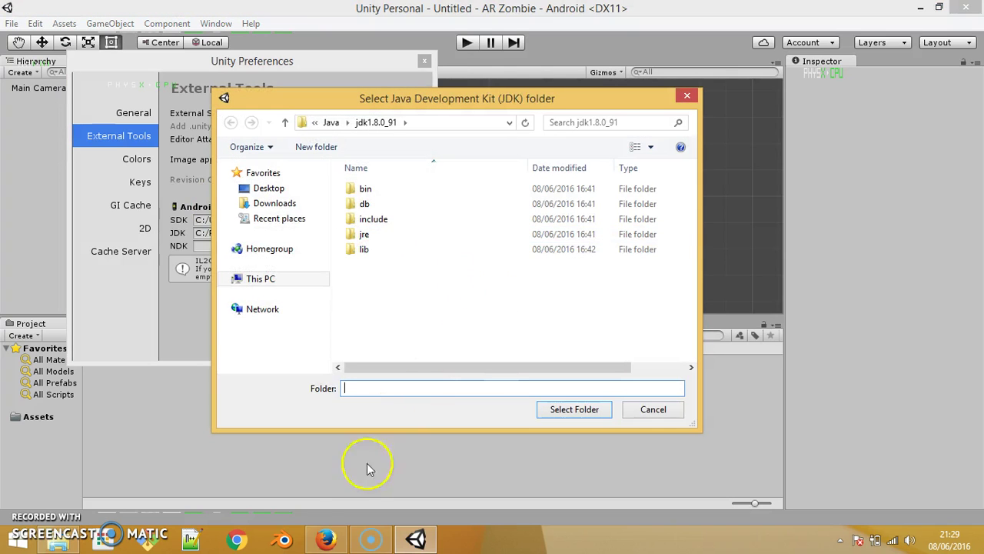
{"action": "left_click", "coordinate": [329, 541]}
{"action": "left_click", "coordinate": [388, 12]}
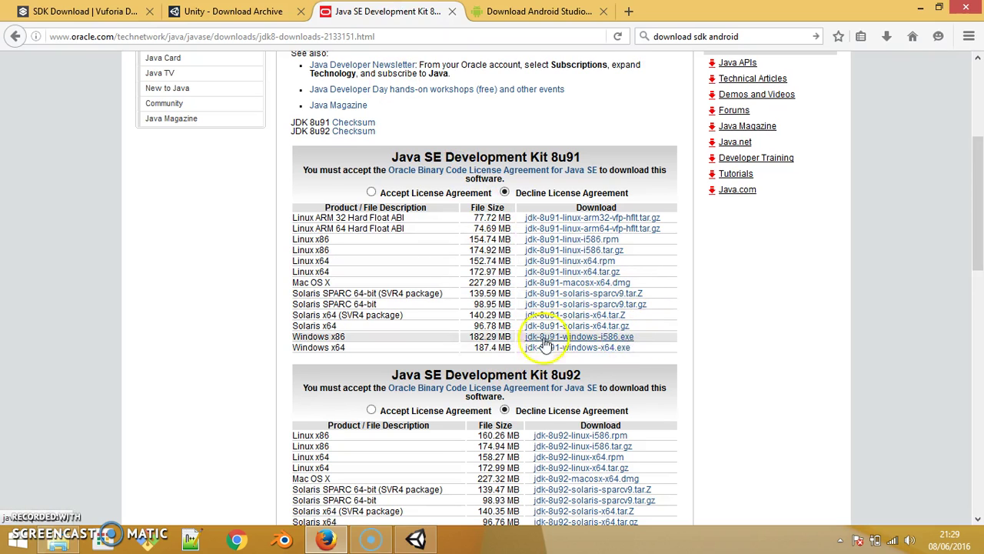
{"action": "left_click", "coordinate": [413, 540]}
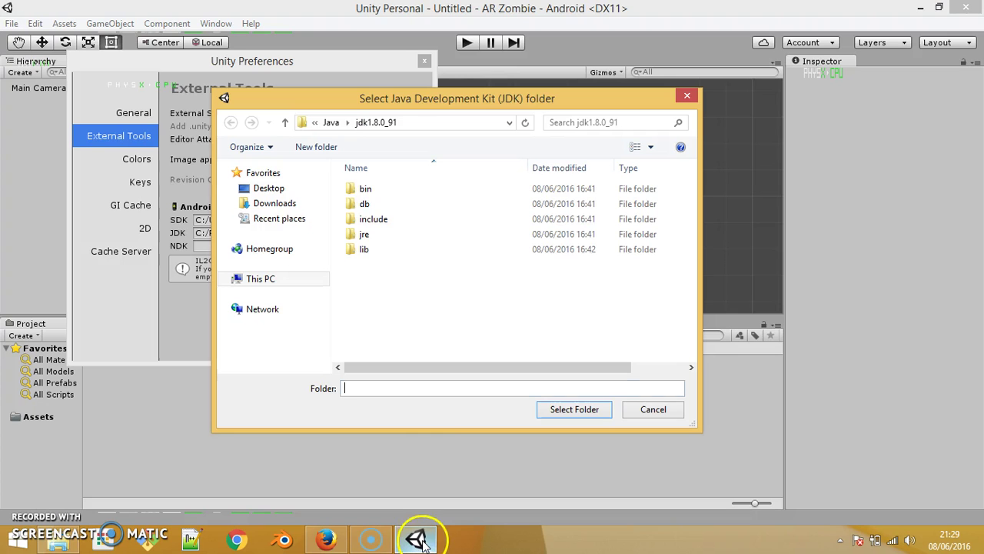
{"action": "left_click", "coordinate": [437, 123]}
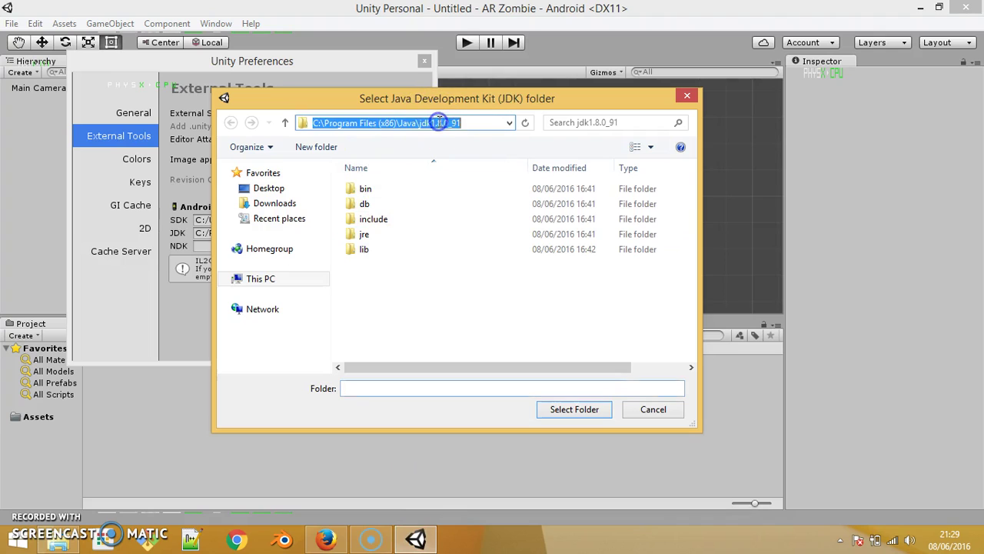
{"action": "left_click", "coordinate": [477, 125]}
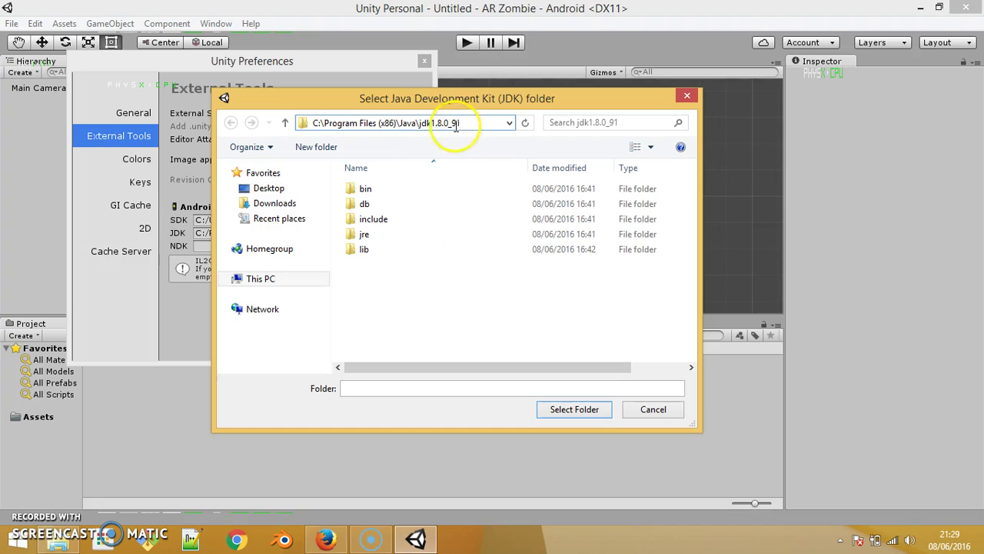
{"action": "left_click", "coordinate": [656, 409]}
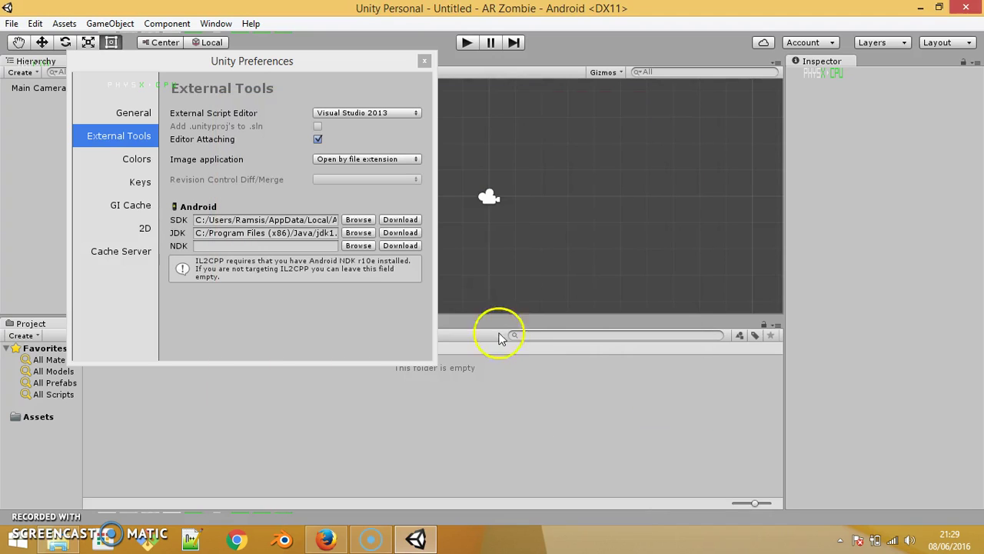
{"action": "left_click", "coordinate": [429, 63]}
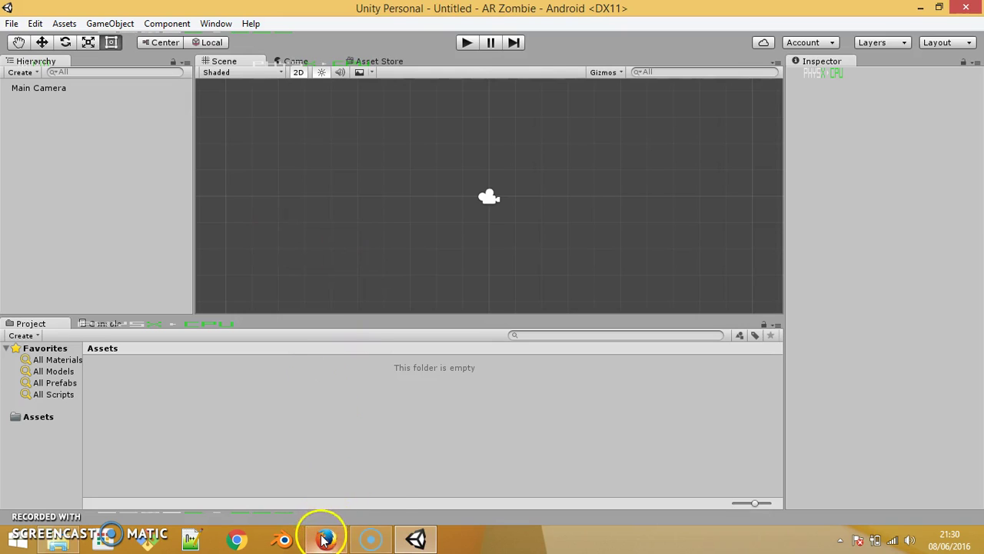
Step: Download the Vuforia SDK package for Unity, then open the License Manager
{"action": "mouse_move", "coordinate": [323, 540]}
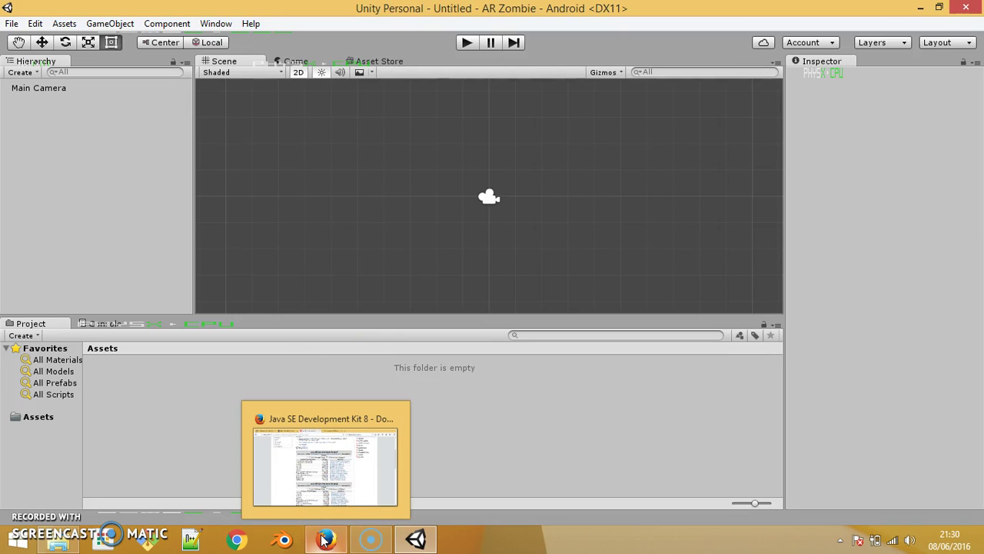
{"action": "left_click", "coordinate": [323, 540]}
{"action": "left_click", "coordinate": [84, 11]}
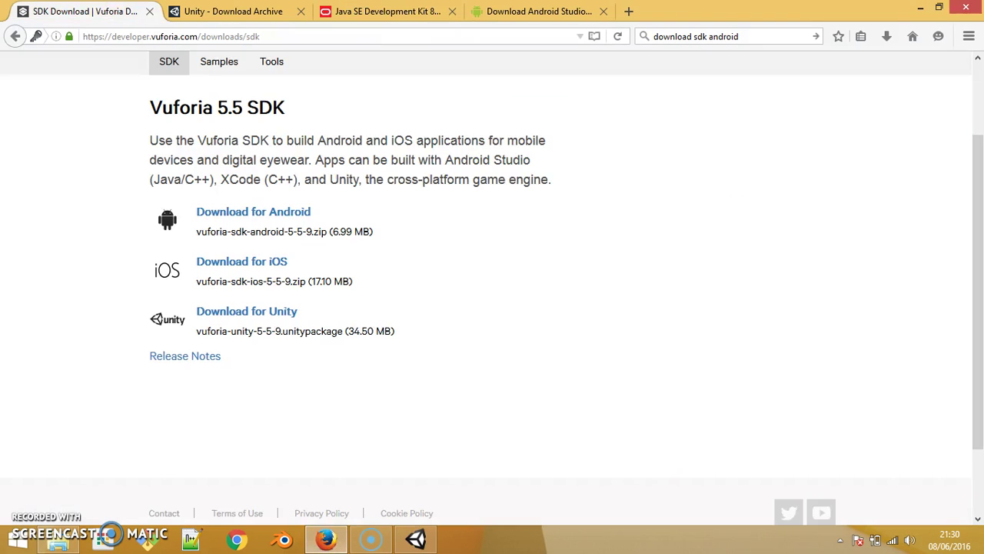
{"action": "scroll", "coordinate": [493, 203], "scroll_direction": "up", "scroll_amount": 2}
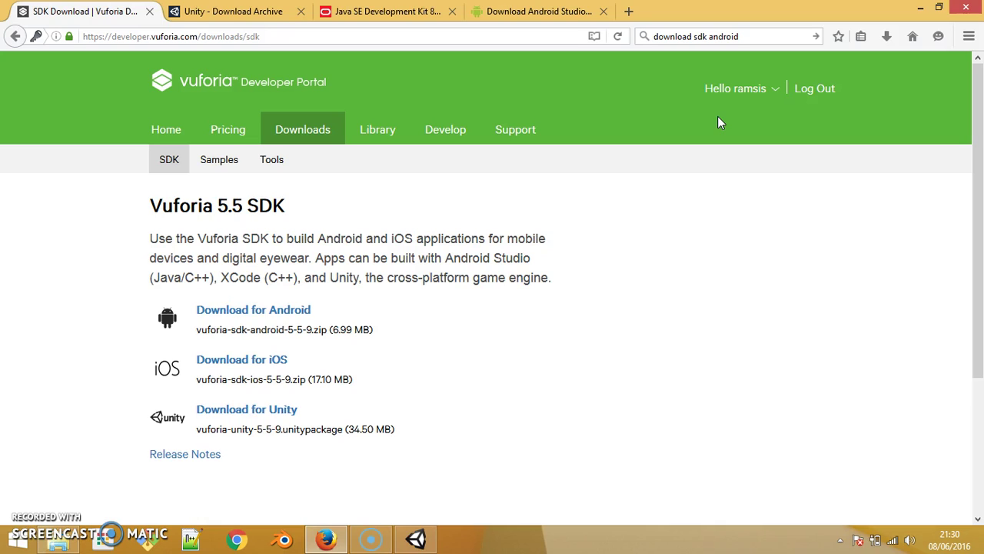
{"action": "left_click", "coordinate": [727, 108]}
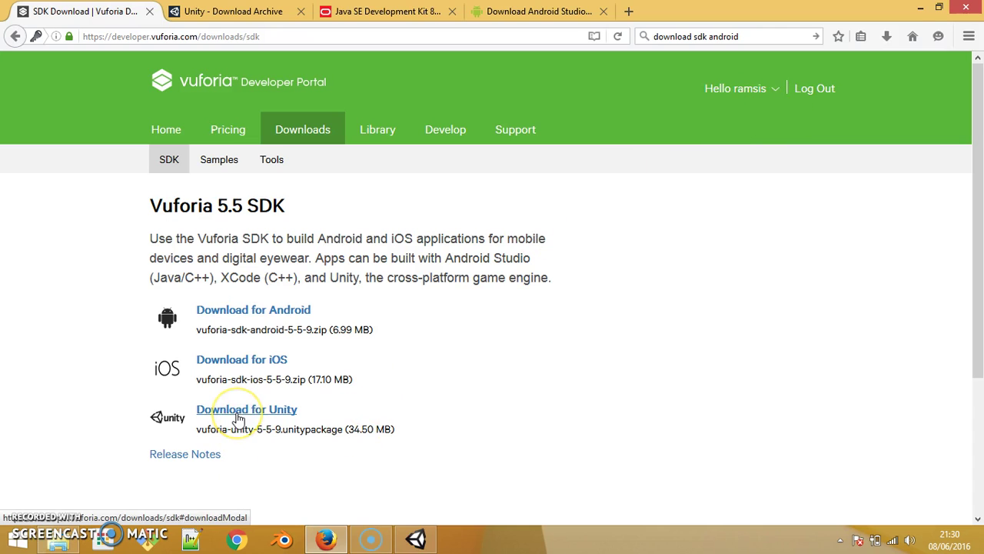
{"action": "left_click", "coordinate": [285, 419]}
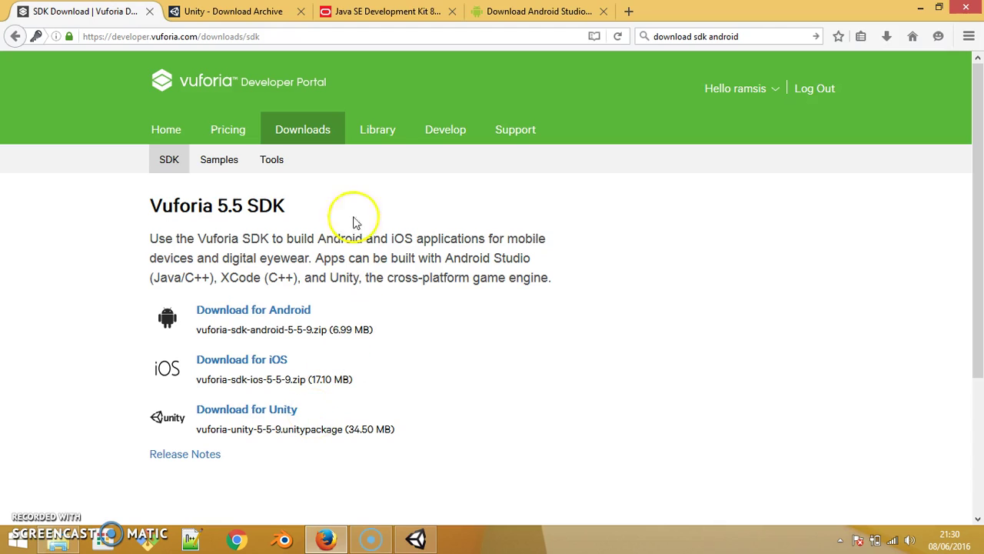
{"action": "left_click", "coordinate": [444, 133]}
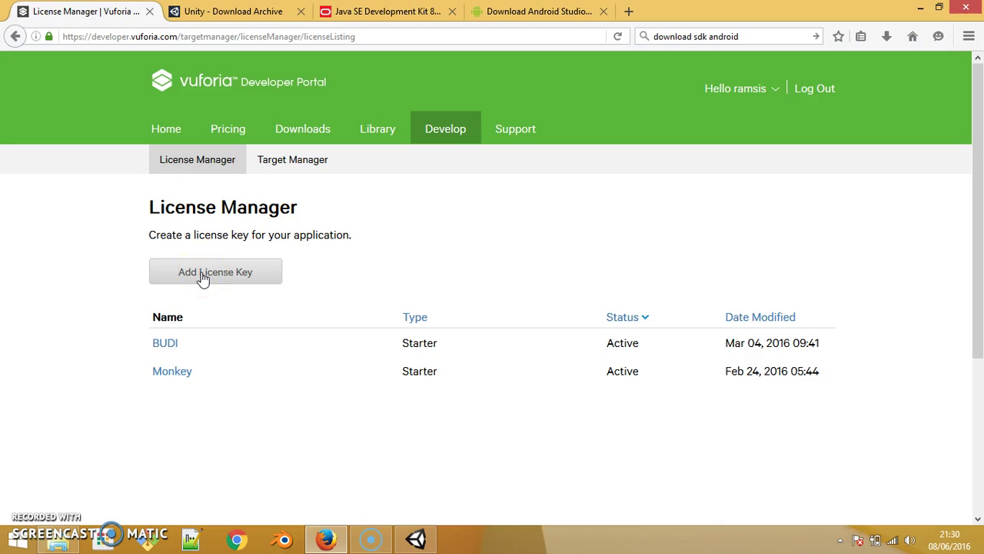
Step: Request a Mobile Starter license key named Zombie and accept the developer agreement
{"action": "left_click", "coordinate": [202, 275]}
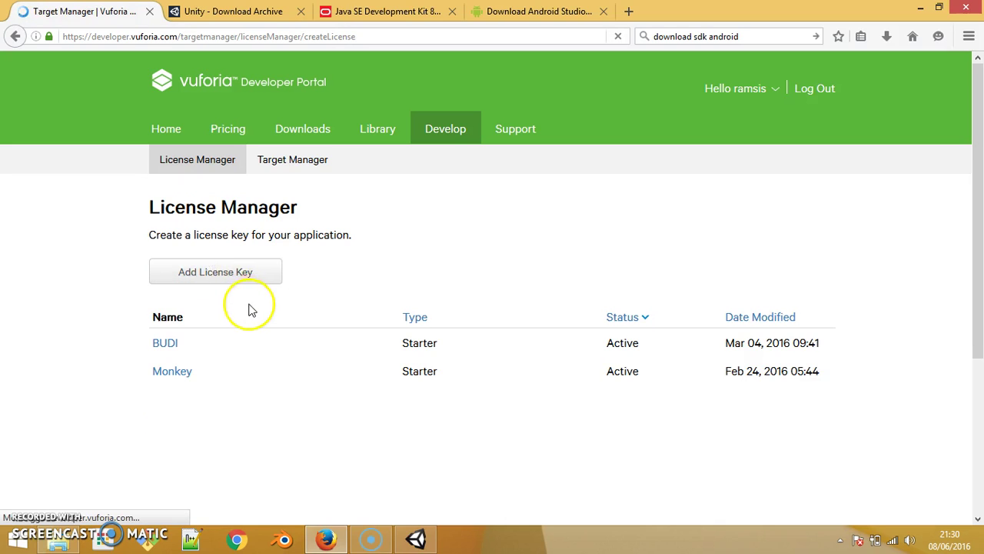
{"action": "left_click", "coordinate": [231, 295]}
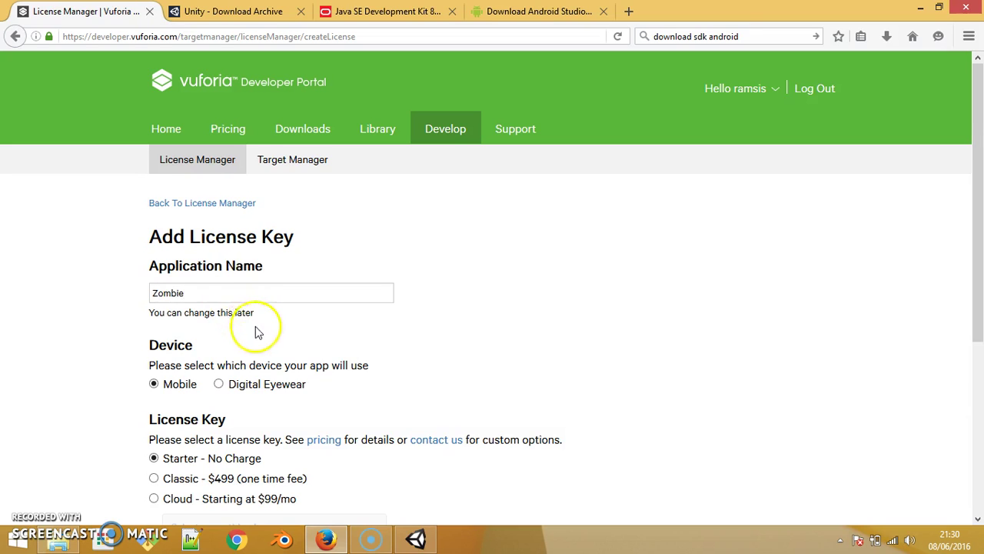
{"action": "scroll", "coordinate": [198, 231], "scroll_direction": "down", "scroll_amount": 5}
{"action": "scroll", "coordinate": [188, 206], "scroll_direction": "up", "scroll_amount": 2}
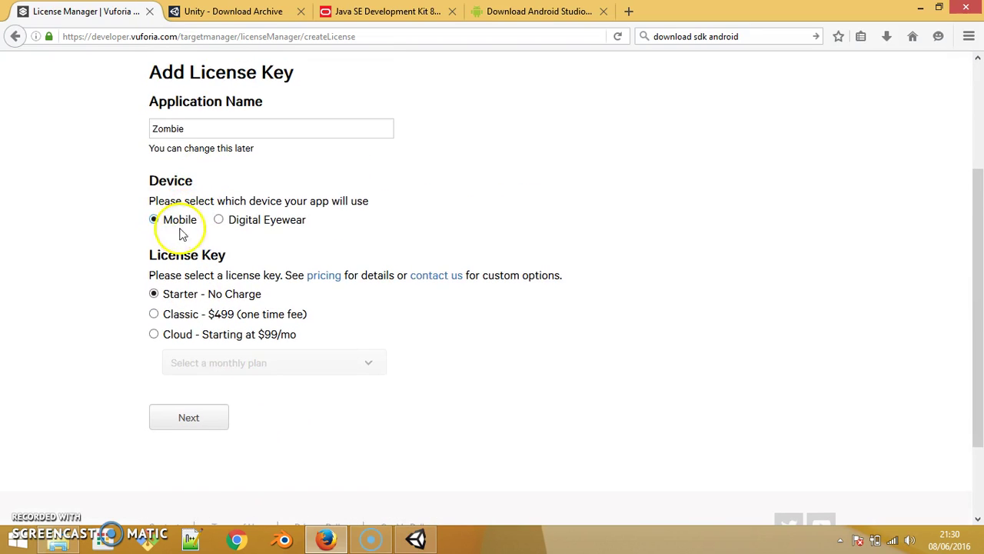
{"action": "left_click", "coordinate": [197, 423]}
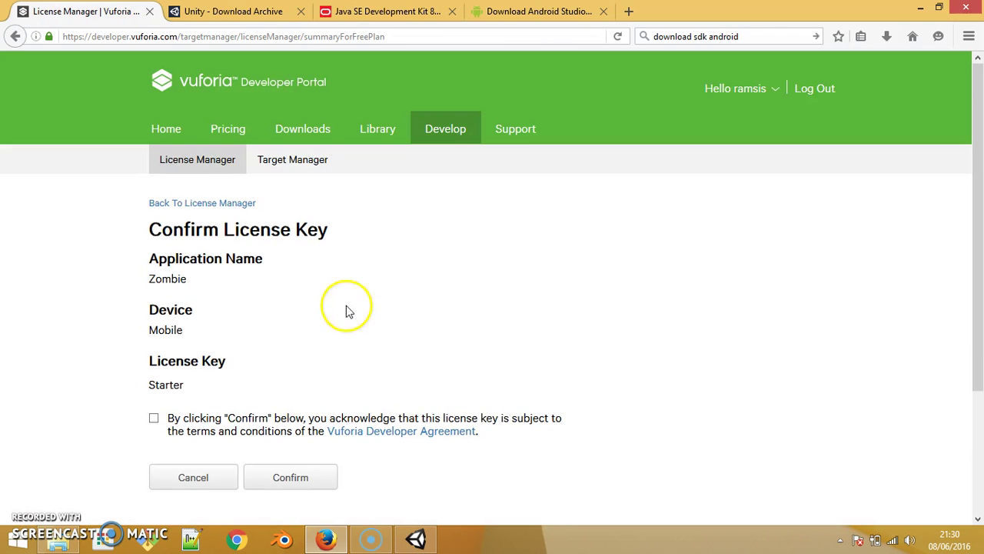
{"action": "scroll", "coordinate": [347, 308], "scroll_direction": "down", "scroll_amount": 2}
{"action": "left_click", "coordinate": [153, 336]}
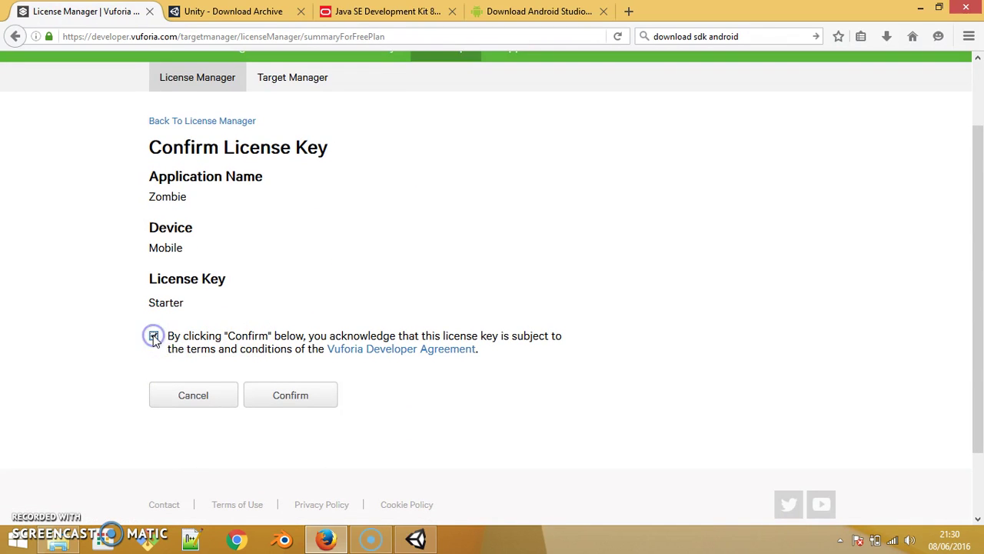
{"action": "left_click", "coordinate": [292, 397]}
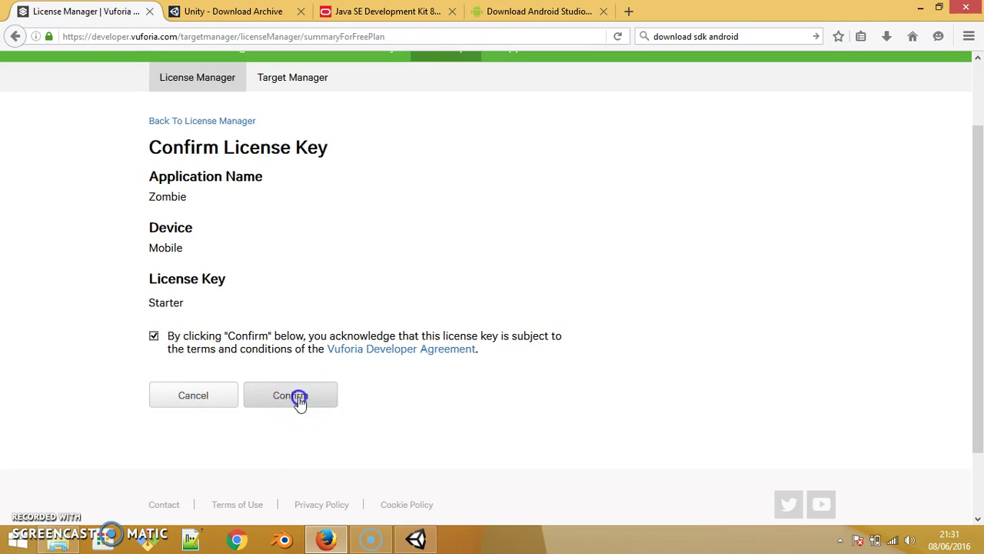
{"action": "left_click", "coordinate": [300, 400]}
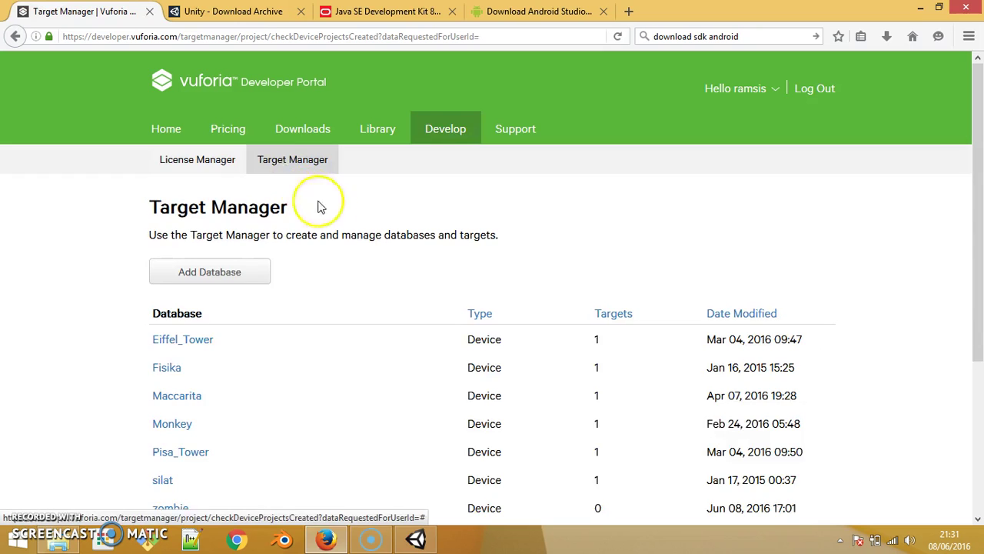
Step: Cancel the duplicate database creation and open the existing zombie device database
{"action": "scroll", "coordinate": [406, 252], "scroll_direction": "down", "scroll_amount": 3}
{"action": "scroll", "coordinate": [403, 246], "scroll_direction": "up", "scroll_amount": 3}
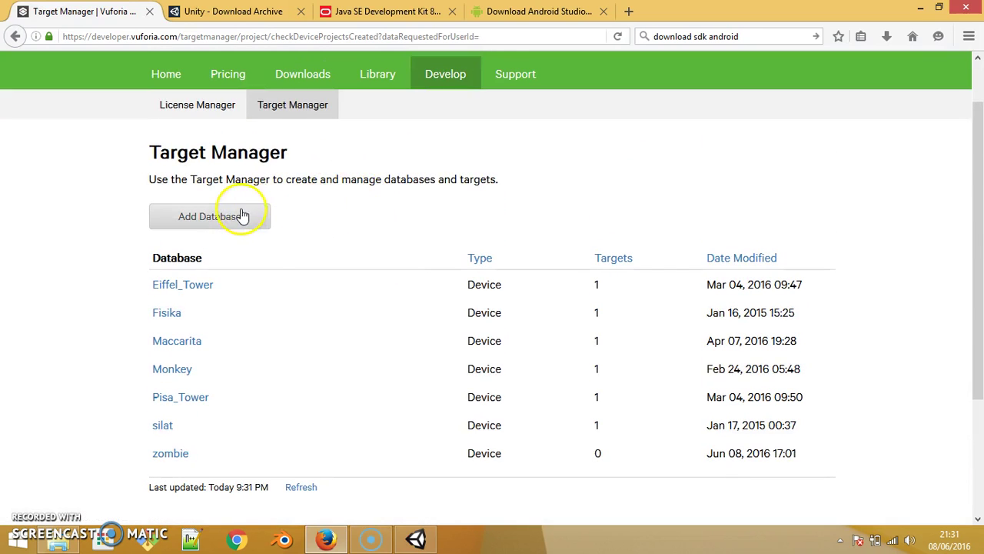
{"action": "left_click", "coordinate": [242, 213]}
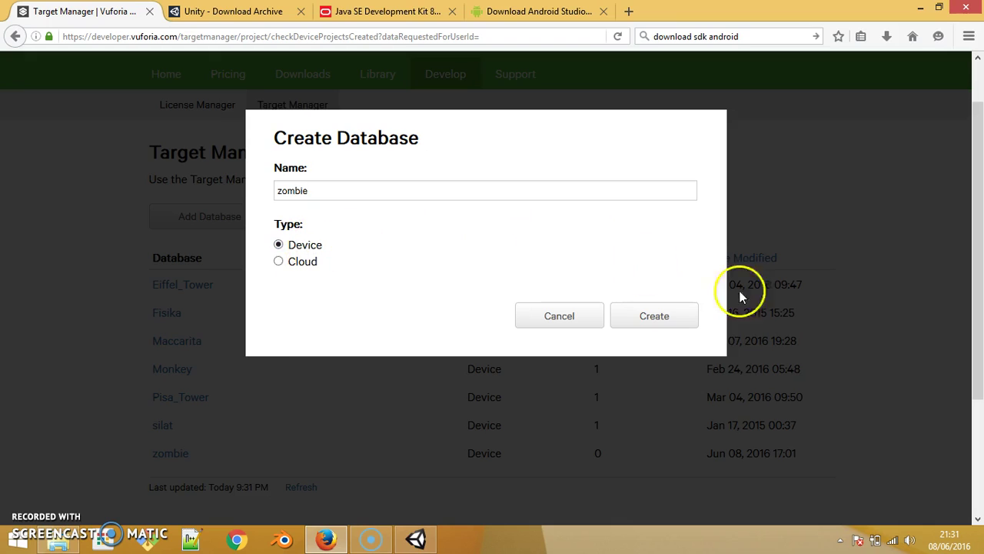
{"action": "type", "text": "zombie"}
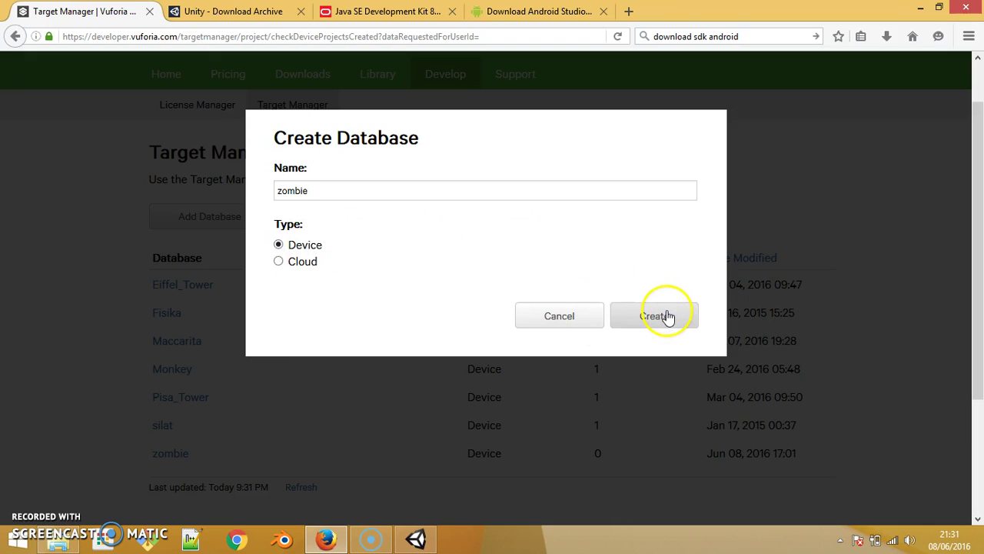
{"action": "left_click", "coordinate": [577, 320]}
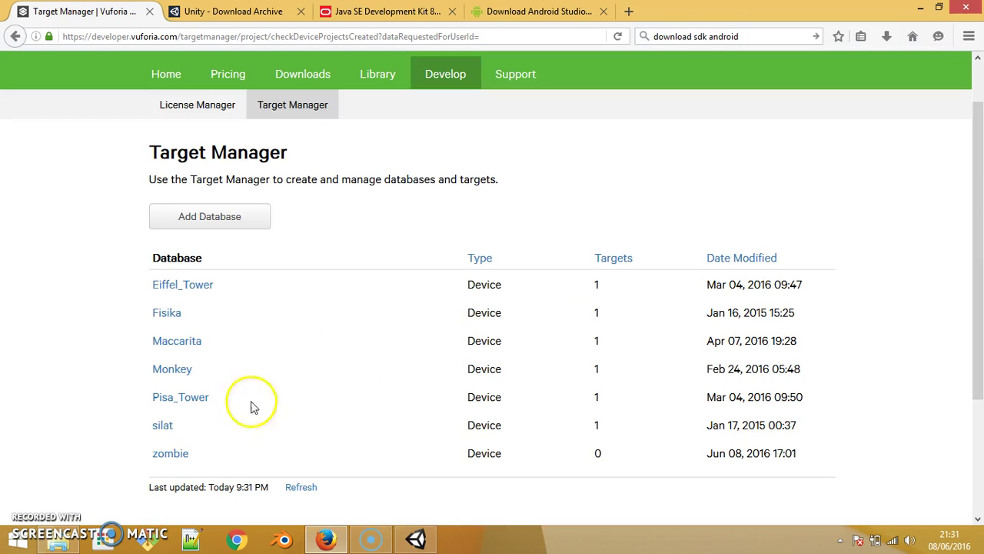
{"action": "left_click", "coordinate": [164, 457]}
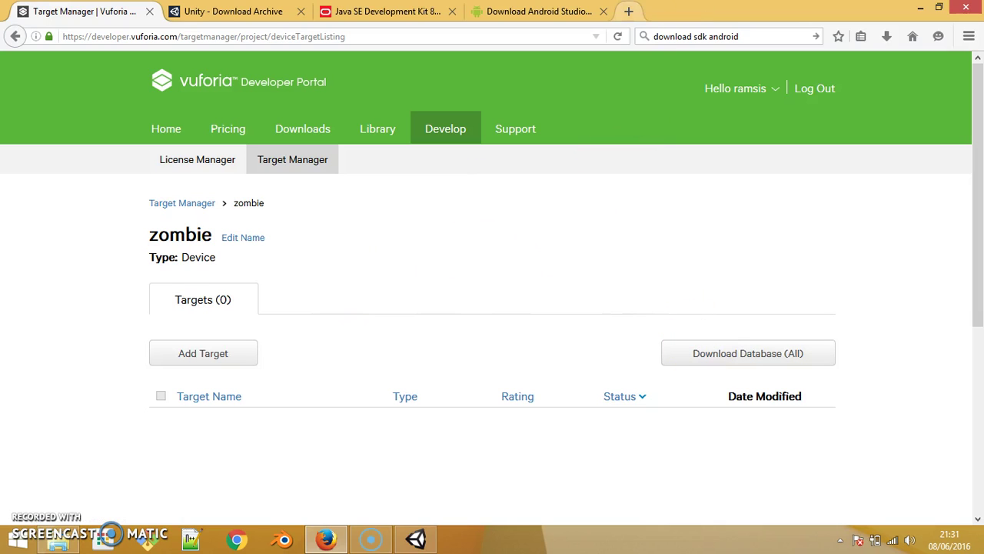
Step: Search Google Images for 'zombie cartoon' and browse the results
{"action": "left_click", "coordinate": [629, 13]}
{"action": "left_click", "coordinate": [745, 36]}
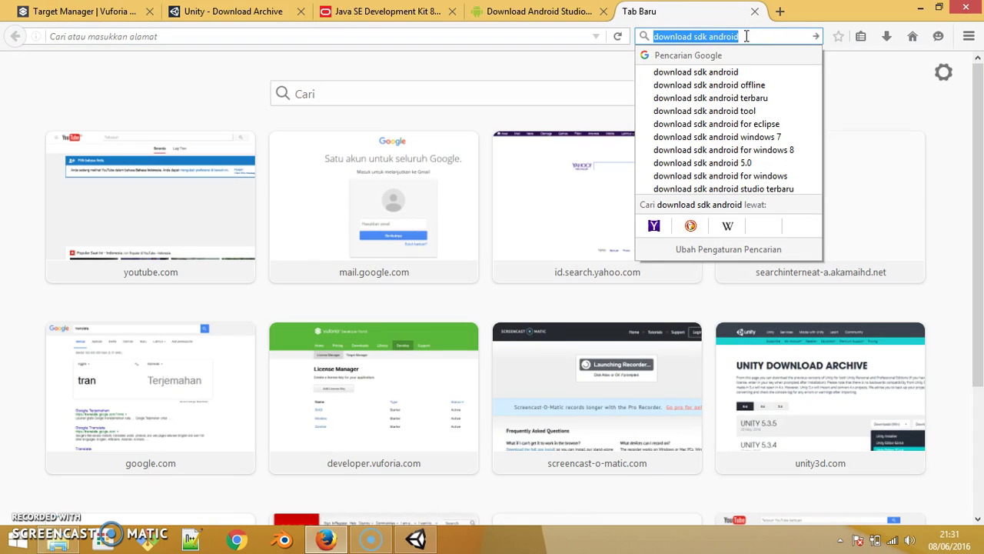
{"action": "key", "text": "BackSpace"}
{"action": "type", "text": "zom"}
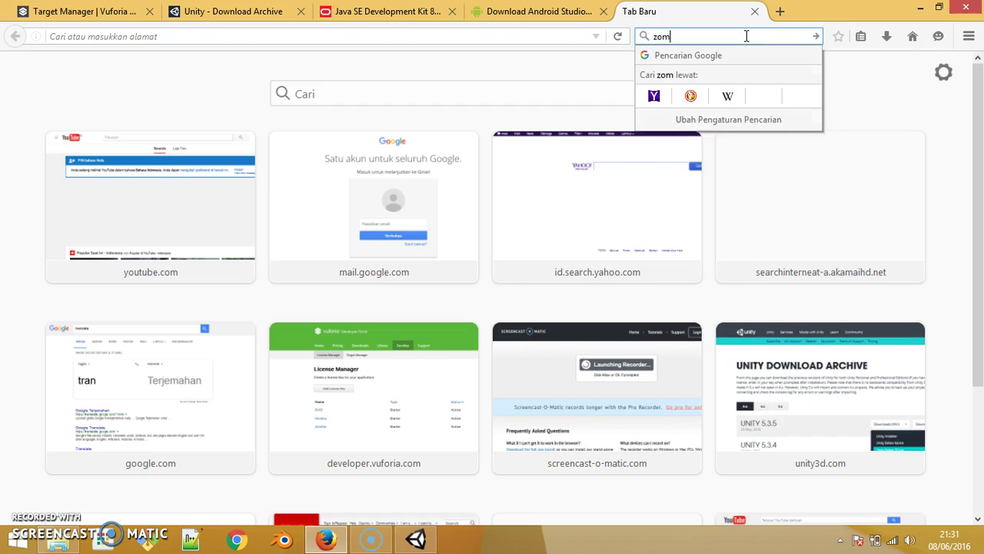
{"action": "type", "text": "bie "}
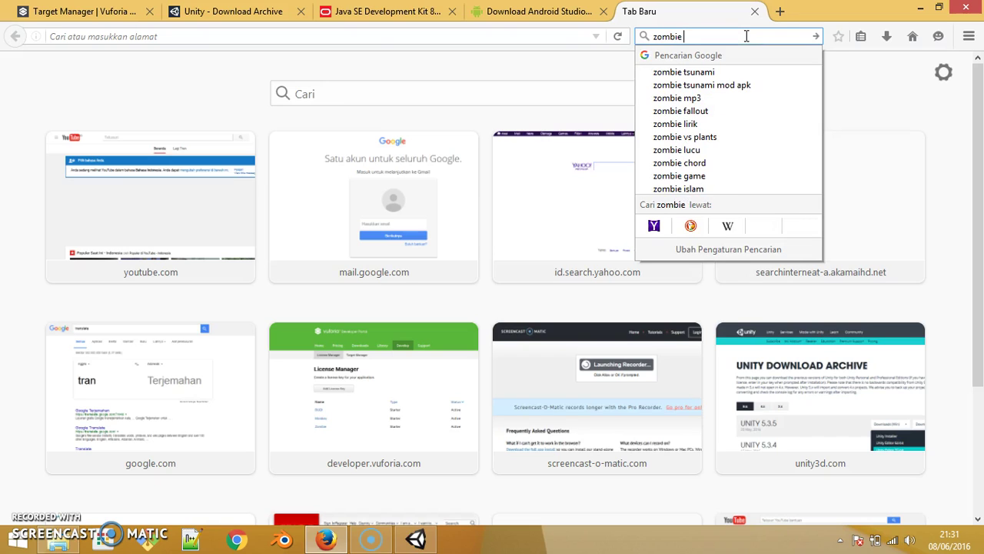
{"action": "type", "text": "cartoon"}
{"action": "key", "text": "Return"}
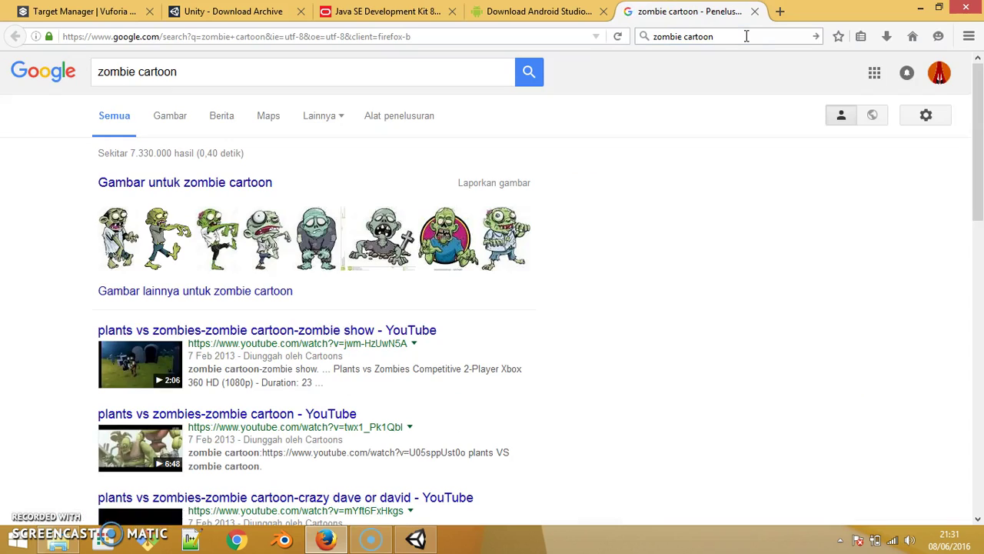
{"action": "left_click", "coordinate": [162, 115]}
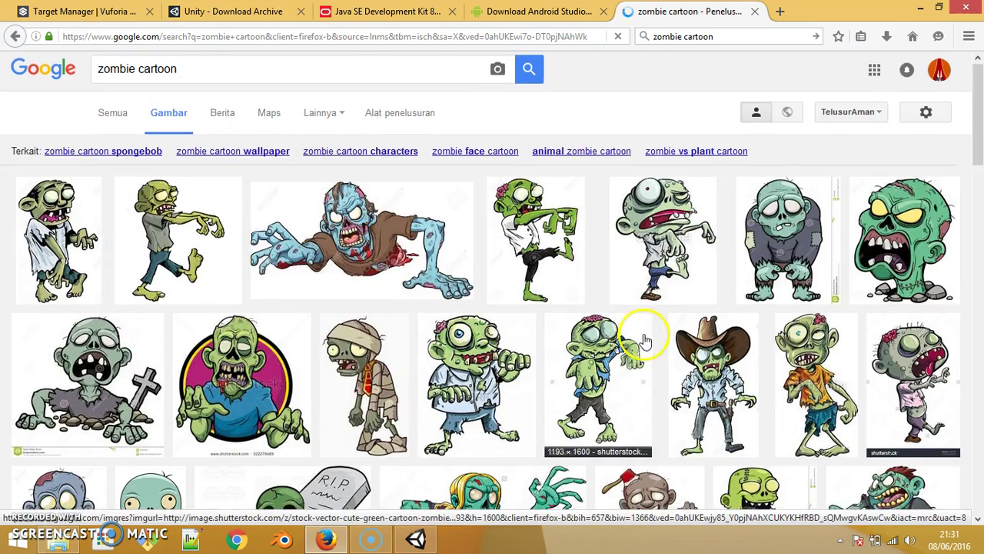
{"action": "scroll", "coordinate": [646, 327], "scroll_direction": "down", "scroll_amount": 5}
{"action": "scroll", "coordinate": [679, 317], "scroll_direction": "down", "scroll_amount": 2}
{"action": "scroll", "coordinate": [699, 315], "scroll_direction": "down", "scroll_amount": 2}
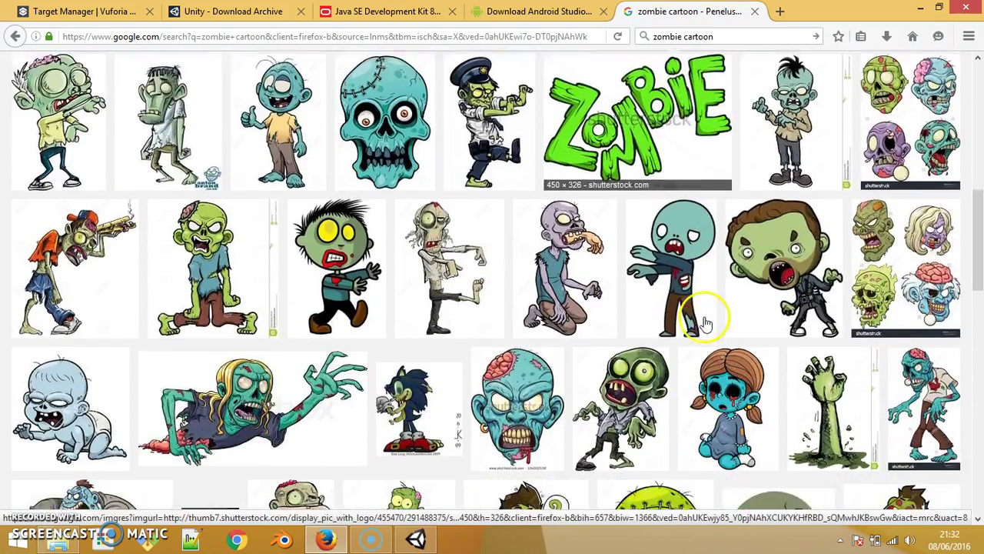
{"action": "scroll", "coordinate": [708, 314], "scroll_direction": "down", "scroll_amount": 1}
{"action": "scroll", "coordinate": [707, 325], "scroll_direction": "down", "scroll_amount": 3}
{"action": "scroll", "coordinate": [707, 325], "scroll_direction": "up", "scroll_amount": 5}
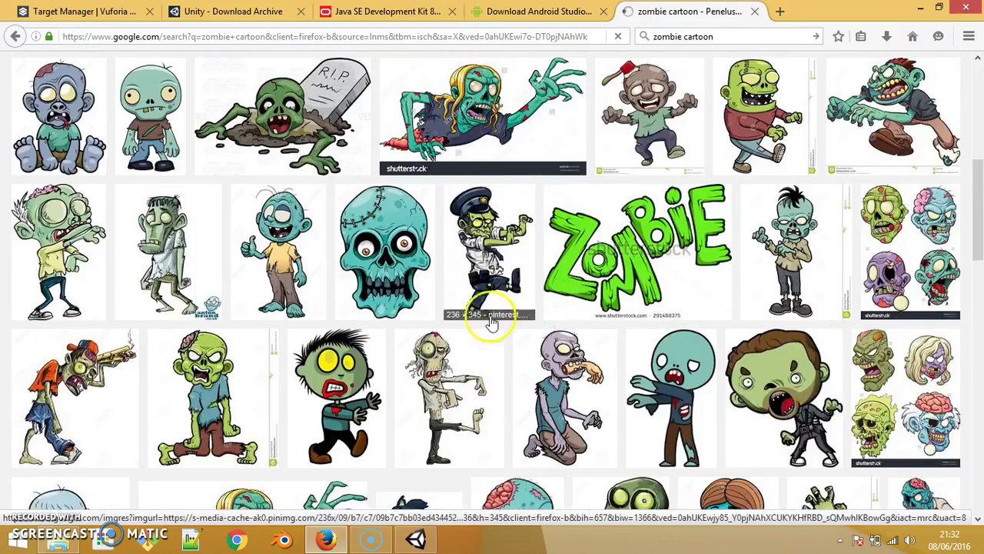
{"action": "scroll", "coordinate": [495, 325], "scroll_direction": "up", "scroll_amount": 2}
{"action": "scroll", "coordinate": [491, 290], "scroll_direction": "up", "scroll_amount": 4}
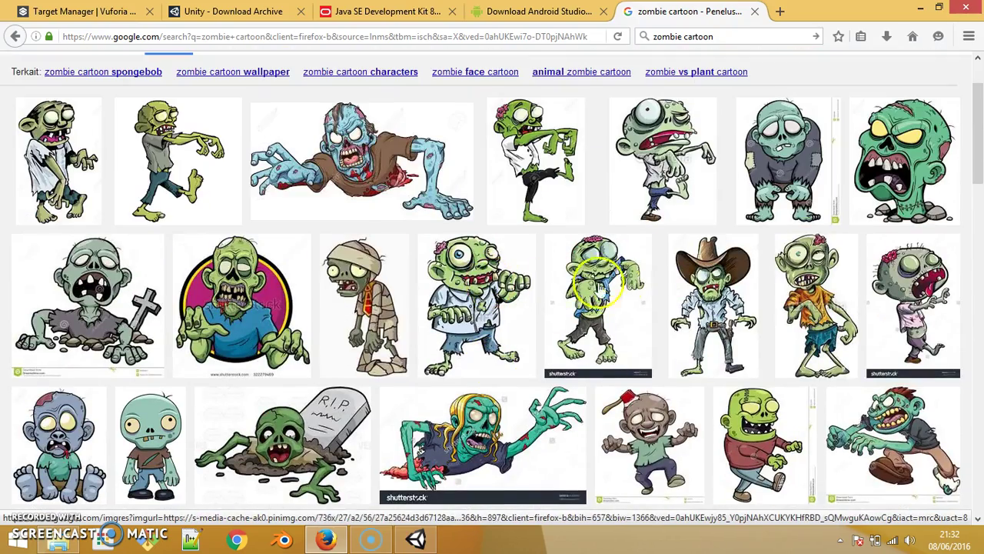
{"action": "scroll", "coordinate": [615, 286], "scroll_direction": "down", "scroll_amount": 5}
{"action": "scroll", "coordinate": [618, 289], "scroll_direction": "down", "scroll_amount": 2}
{"action": "scroll", "coordinate": [618, 289], "scroll_direction": "down", "scroll_amount": 3}
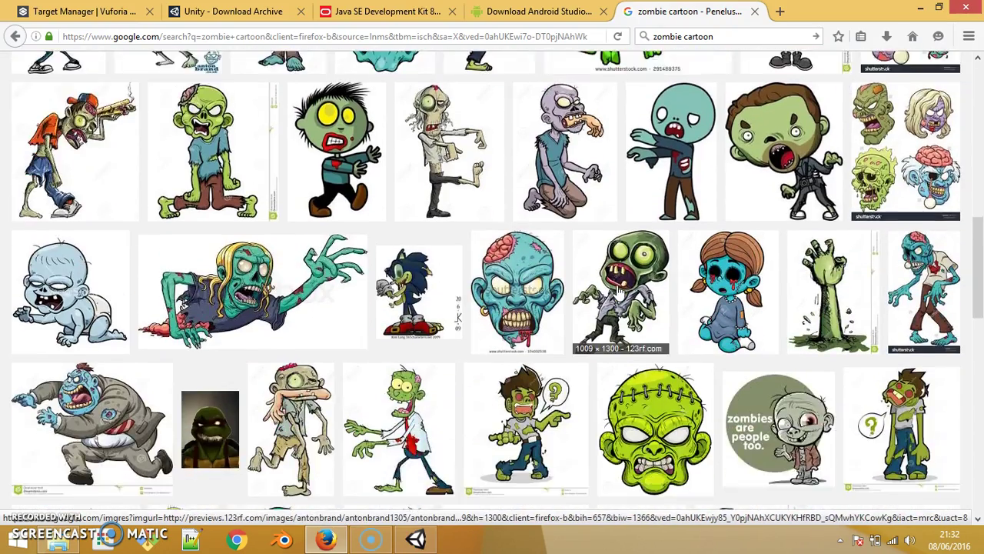
{"action": "scroll", "coordinate": [618, 290], "scroll_direction": "down", "scroll_amount": 3}
{"action": "scroll", "coordinate": [618, 288], "scroll_direction": "down", "scroll_amount": 3}
{"action": "scroll", "coordinate": [618, 290], "scroll_direction": "down", "scroll_amount": 2}
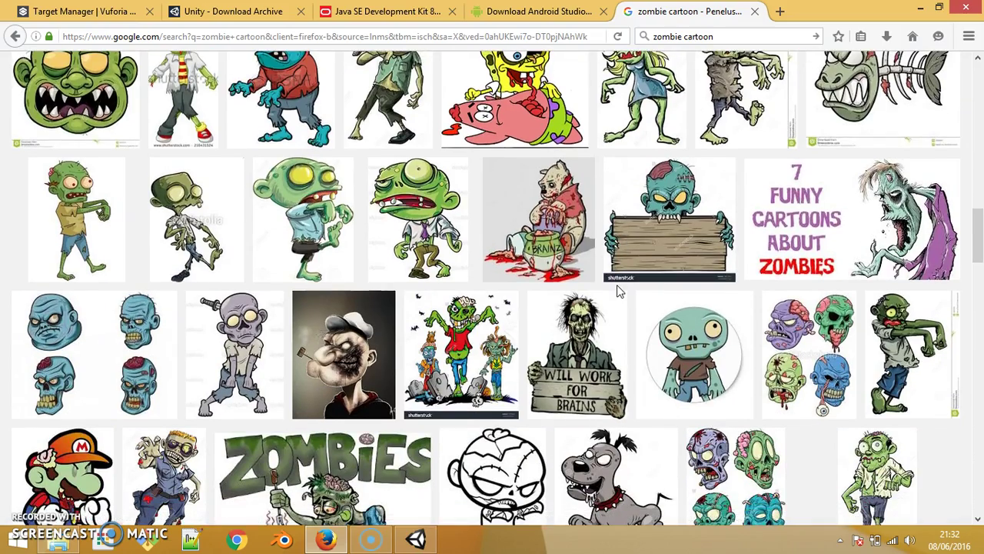
{"action": "scroll", "coordinate": [617, 291], "scroll_direction": "down", "scroll_amount": 2}
{"action": "scroll", "coordinate": [617, 290], "scroll_direction": "down", "scroll_amount": 2}
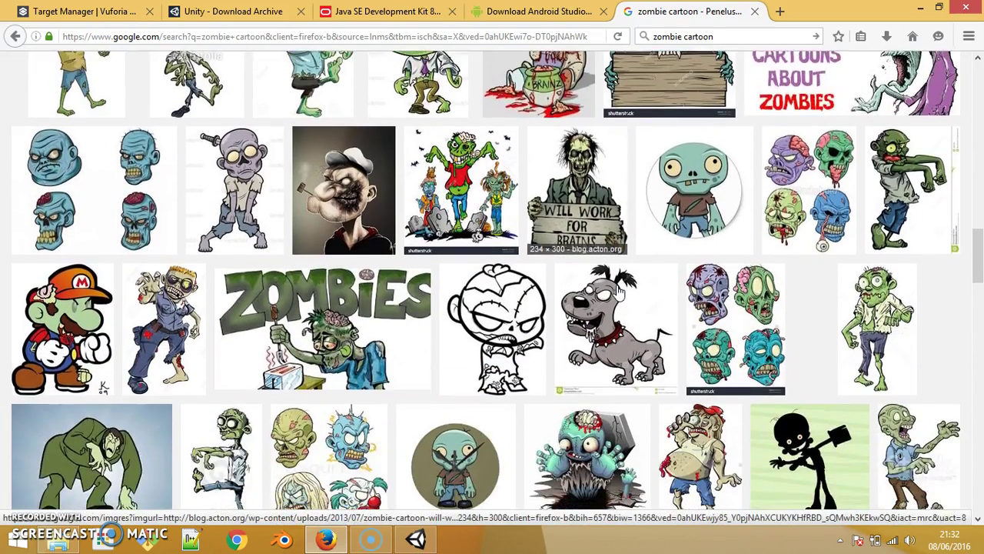
{"action": "scroll", "coordinate": [618, 291], "scroll_direction": "down", "scroll_amount": 1}
{"action": "scroll", "coordinate": [617, 291], "scroll_direction": "down", "scroll_amount": 3}
{"action": "scroll", "coordinate": [618, 291], "scroll_direction": "down", "scroll_amount": 2}
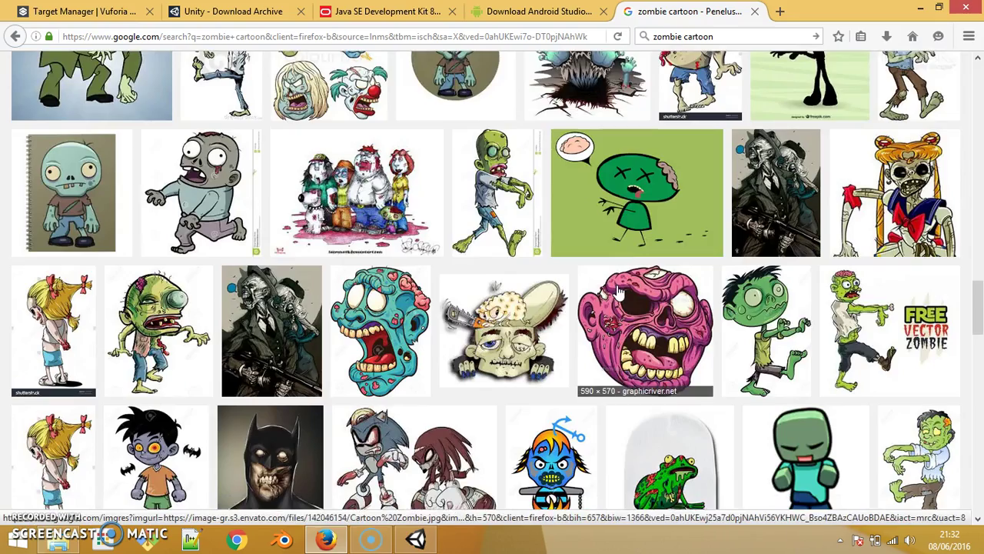
{"action": "scroll", "coordinate": [618, 291], "scroll_direction": "up", "scroll_amount": 8}
{"action": "scroll", "coordinate": [618, 290], "scroll_direction": "up", "scroll_amount": 7}
{"action": "scroll", "coordinate": [618, 289], "scroll_direction": "up", "scroll_amount": 3}
{"action": "scroll", "coordinate": [617, 291], "scroll_direction": "up", "scroll_amount": 2}
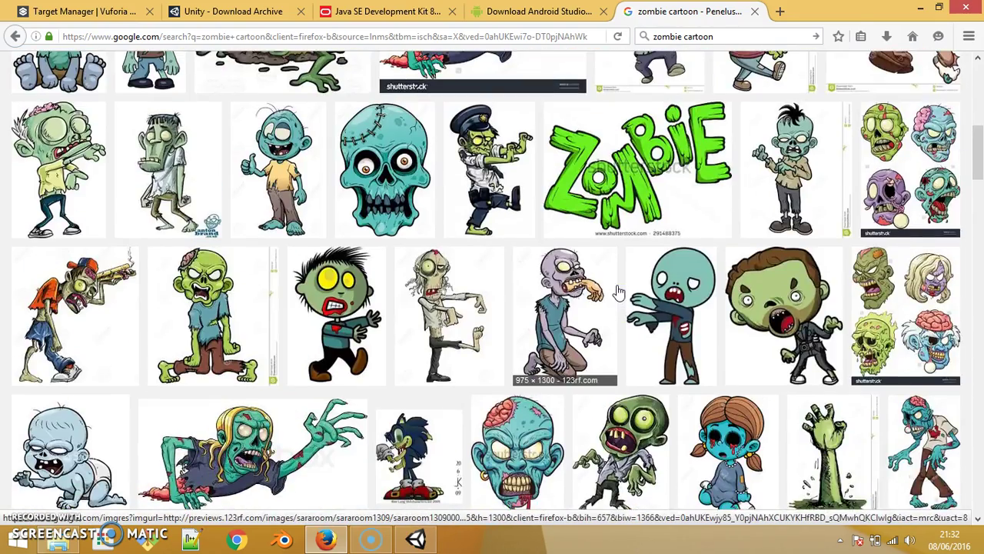
{"action": "scroll", "coordinate": [618, 290], "scroll_direction": "up", "scroll_amount": 3}
{"action": "scroll", "coordinate": [619, 292], "scroll_direction": "up", "scroll_amount": 3}
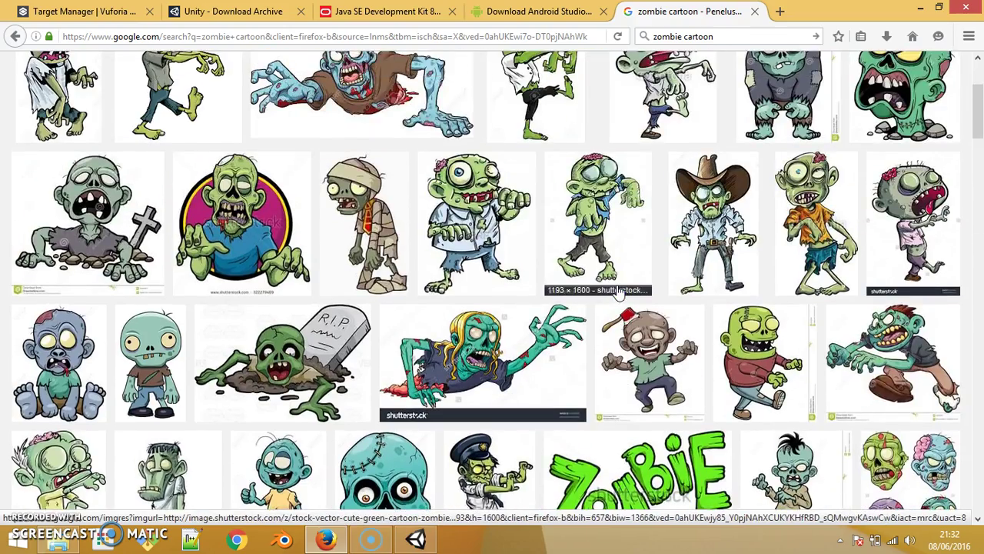
{"action": "scroll", "coordinate": [618, 290], "scroll_direction": "up", "scroll_amount": 3}
{"action": "scroll", "coordinate": [619, 292], "scroll_direction": "down", "scroll_amount": 3}
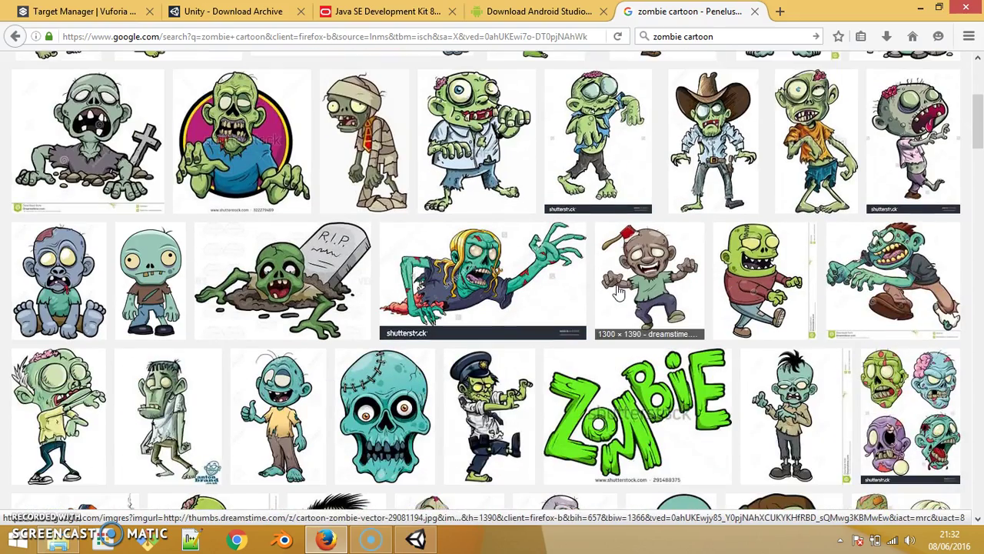
{"action": "scroll", "coordinate": [619, 293], "scroll_direction": "down", "scroll_amount": 3}
{"action": "scroll", "coordinate": [619, 292], "scroll_direction": "down", "scroll_amount": 1}
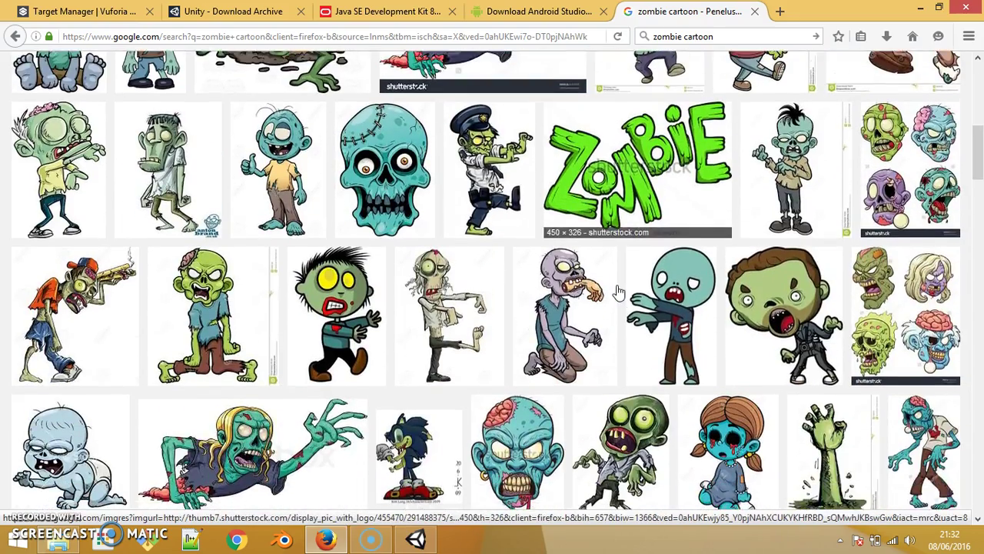
{"action": "scroll", "coordinate": [619, 292], "scroll_direction": "down", "scroll_amount": 4}
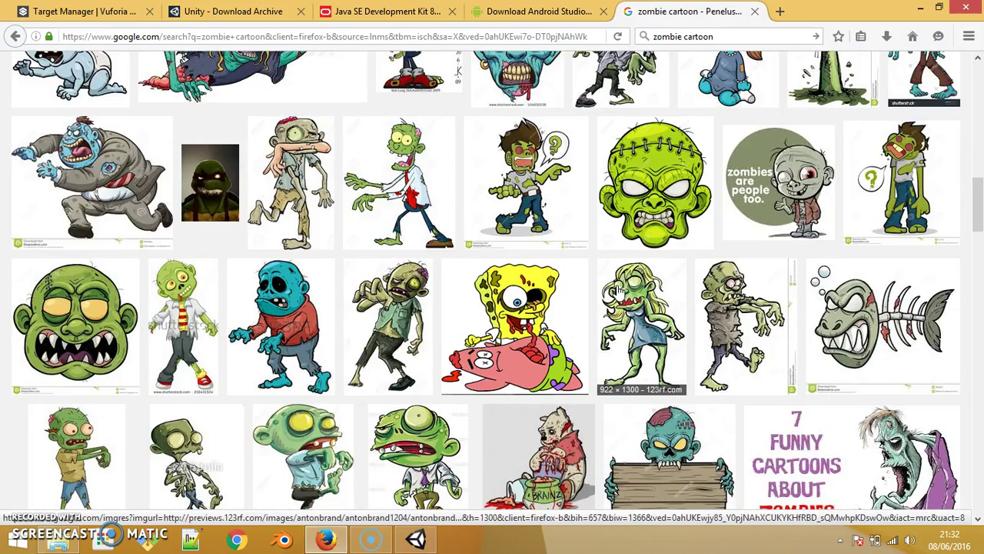
{"action": "scroll", "coordinate": [619, 291], "scroll_direction": "down", "scroll_amount": 2}
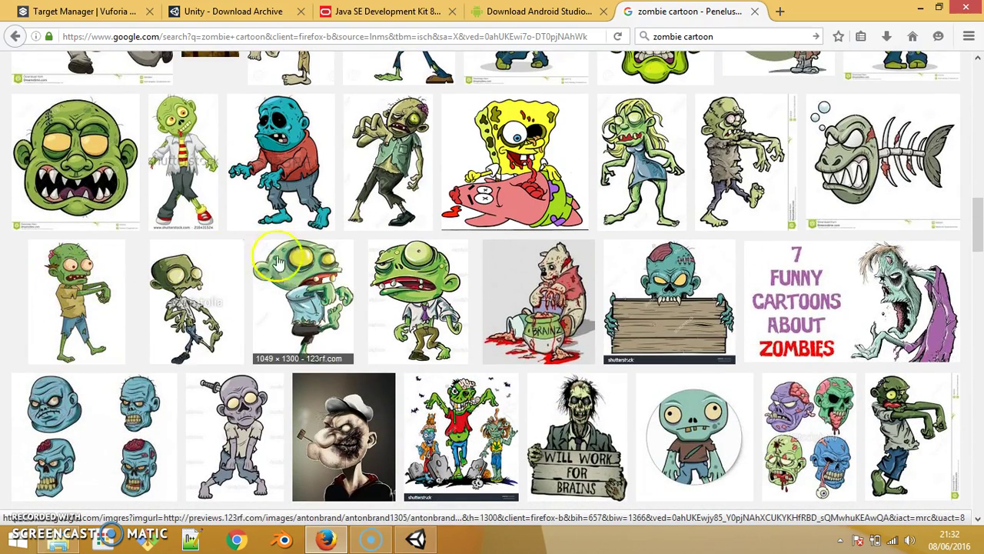
Step: Save the full-size green cartoon zombie image into Blender 3D/Assets, replacing the existing file
{"action": "left_click", "coordinate": [328, 264]}
{"action": "left_click", "coordinate": [762, 276]}
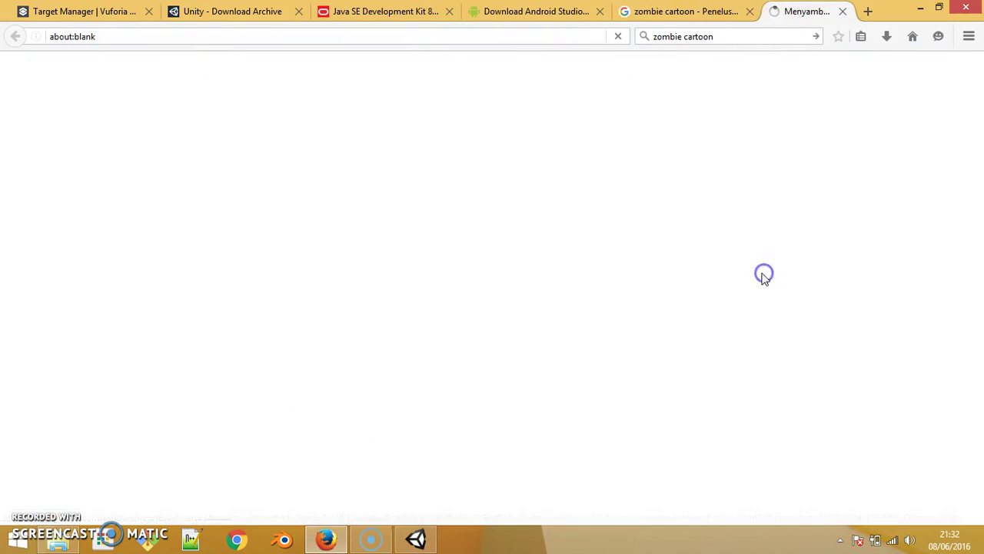
{"action": "right_click", "coordinate": [470, 198]}
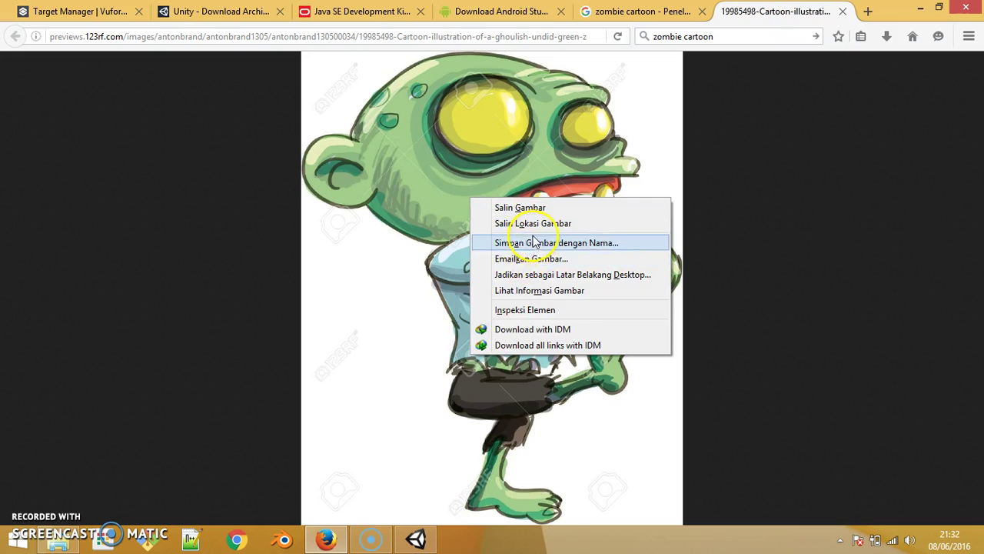
{"action": "left_click", "coordinate": [536, 248]}
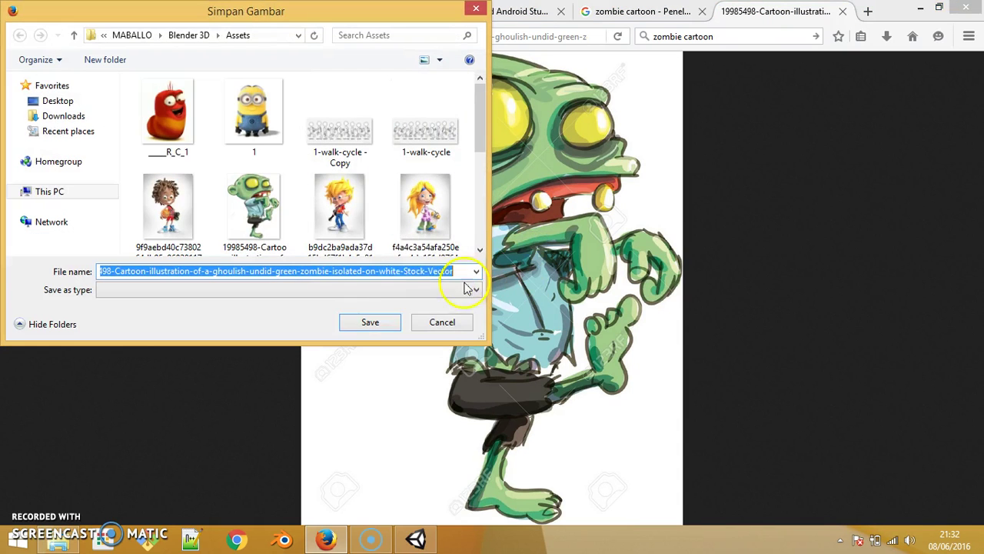
{"action": "left_click", "coordinate": [235, 208]}
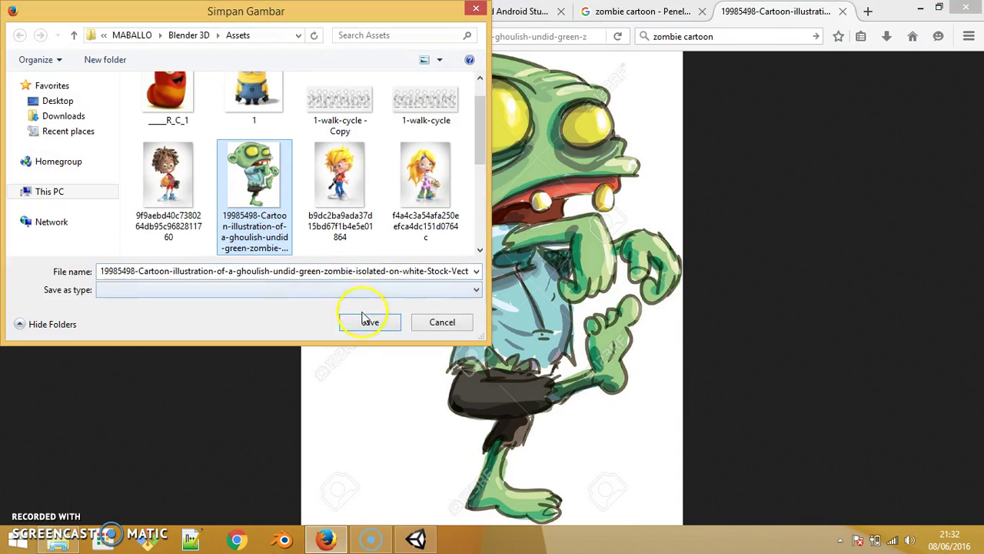
{"action": "left_click", "coordinate": [367, 320]}
{"action": "left_click", "coordinate": [600, 279]}
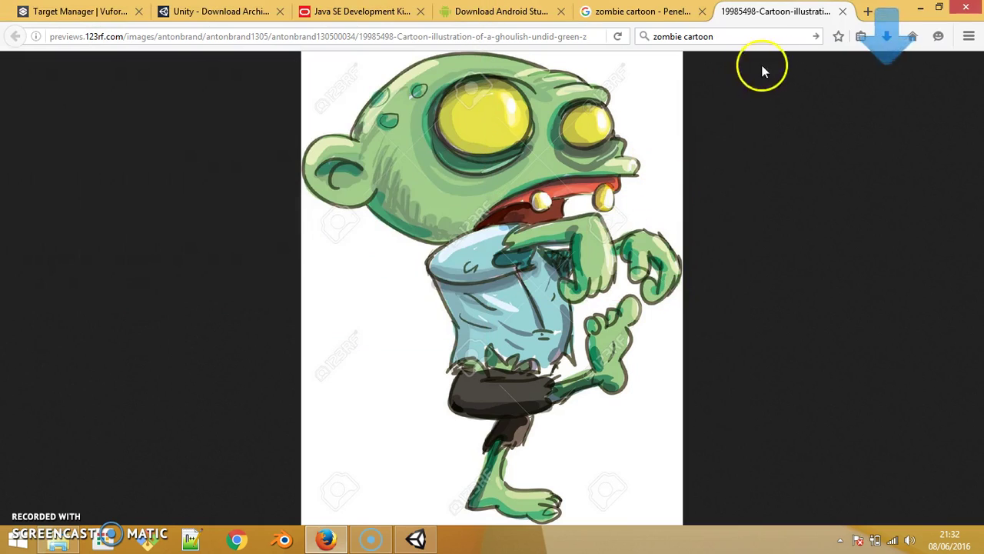
{"action": "left_click", "coordinate": [843, 11]}
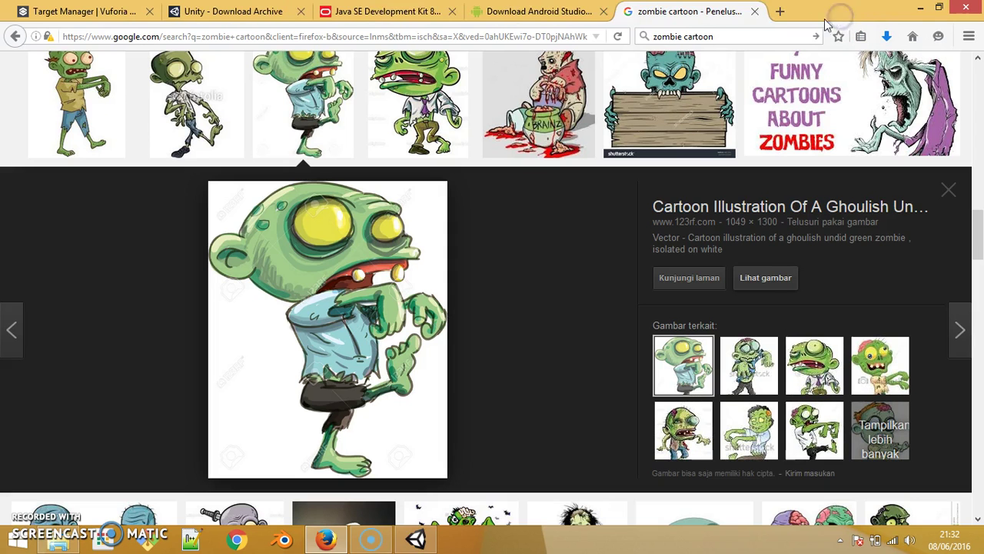
Step: Start a new target using the zombie image from KERJA (E:)\MABALLO\Blender 3D\Assets
{"action": "left_click", "coordinate": [85, 11]}
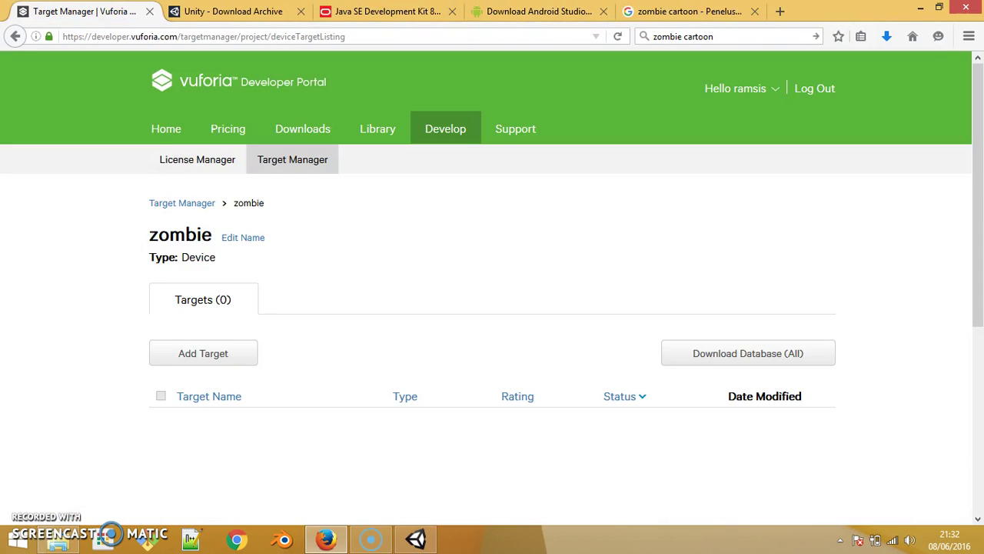
{"action": "left_click", "coordinate": [194, 352]}
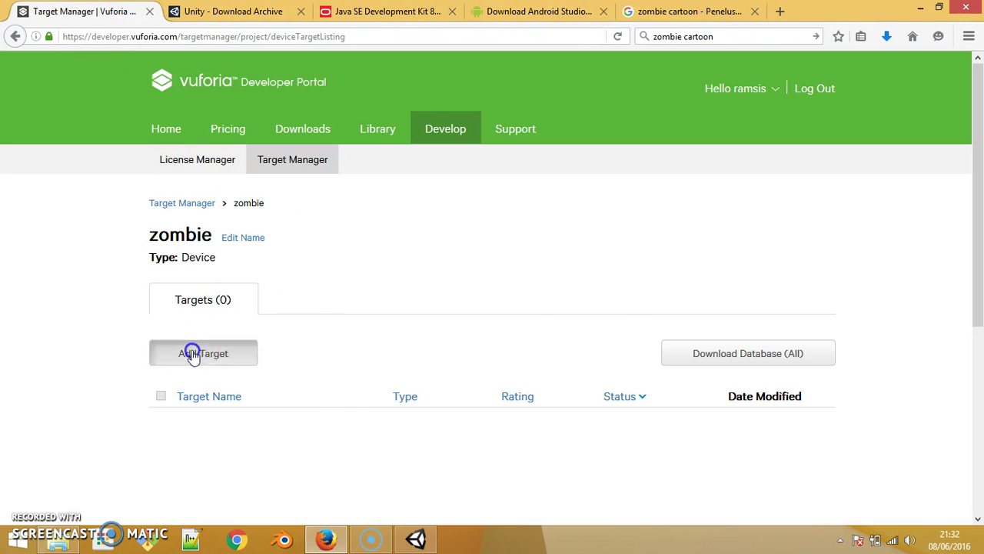
{"action": "left_click", "coordinate": [616, 367]}
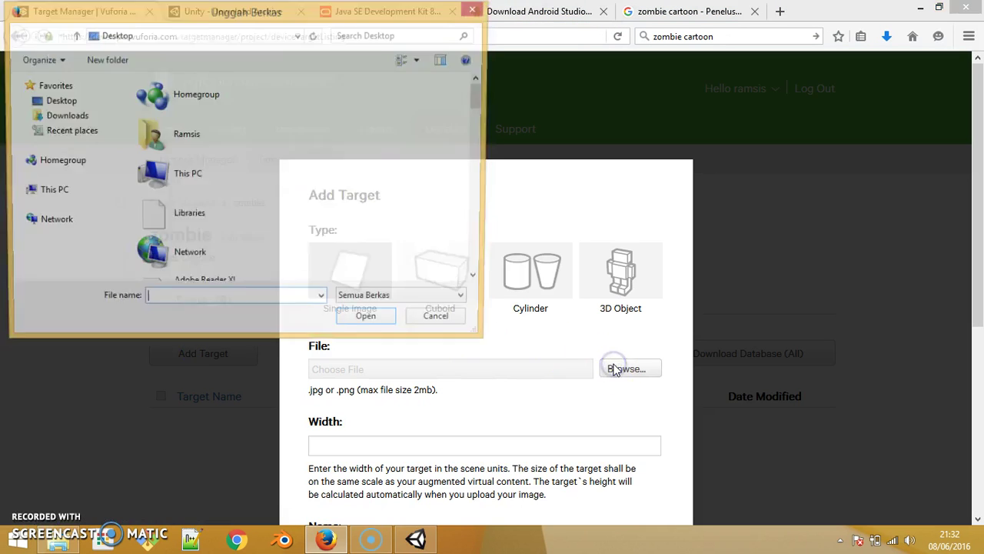
{"action": "left_click", "coordinate": [63, 116]}
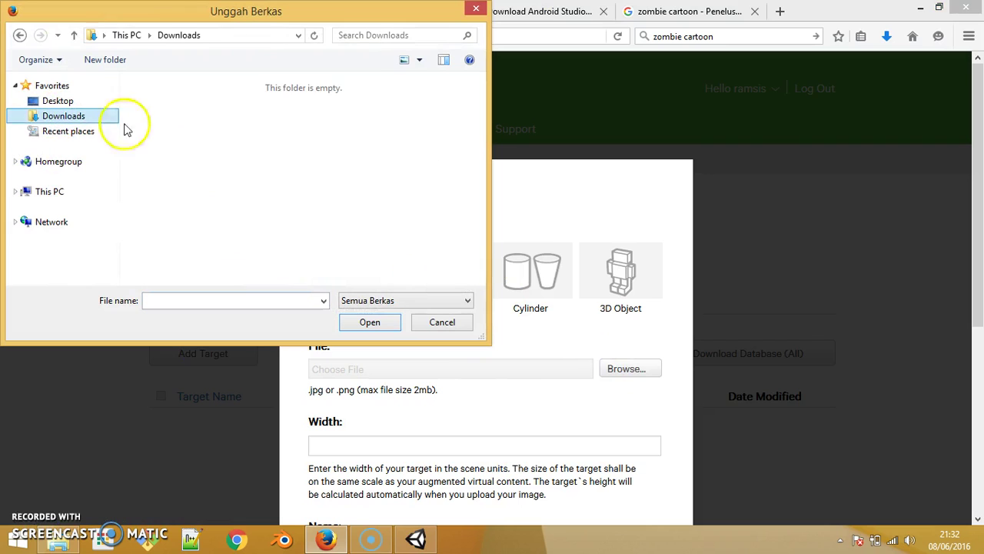
{"action": "left_click", "coordinate": [49, 191]}
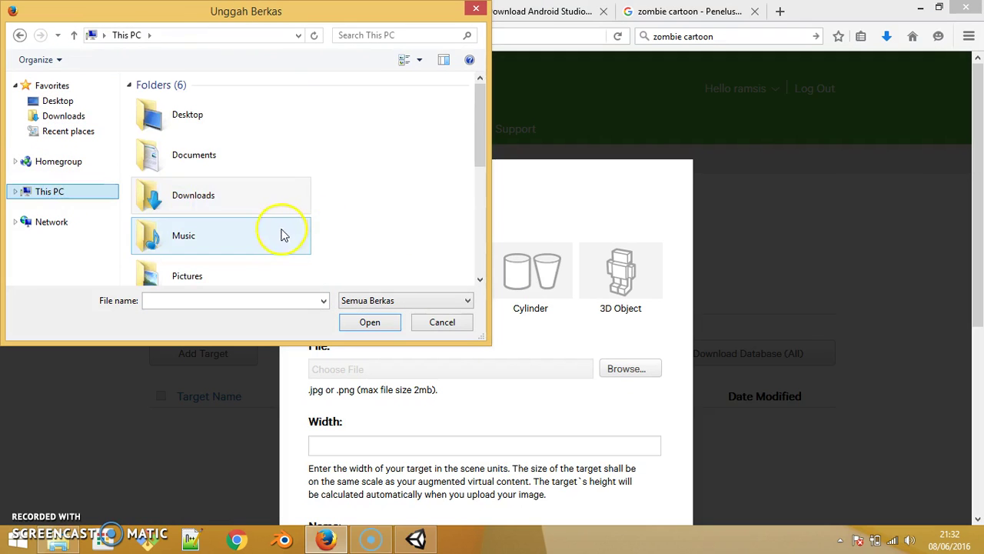
{"action": "scroll", "coordinate": [281, 233], "scroll_direction": "down", "scroll_amount": 5}
{"action": "left_click", "coordinate": [253, 194]}
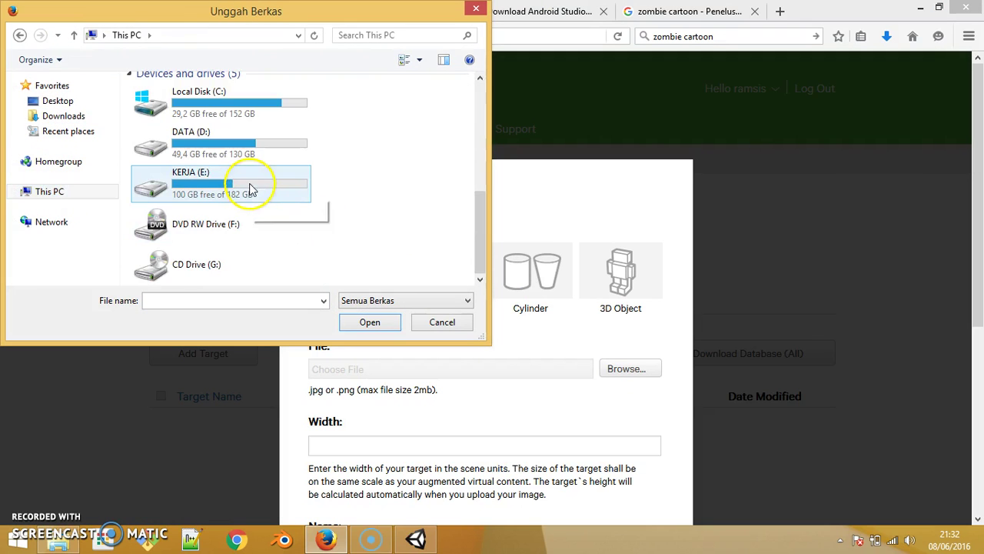
{"action": "double_click", "coordinate": [250, 190]}
{"action": "double_click", "coordinate": [219, 146]}
{"action": "left_click", "coordinate": [202, 116]}
{"action": "left_click", "coordinate": [204, 135]}
{"action": "left_click", "coordinate": [200, 122]}
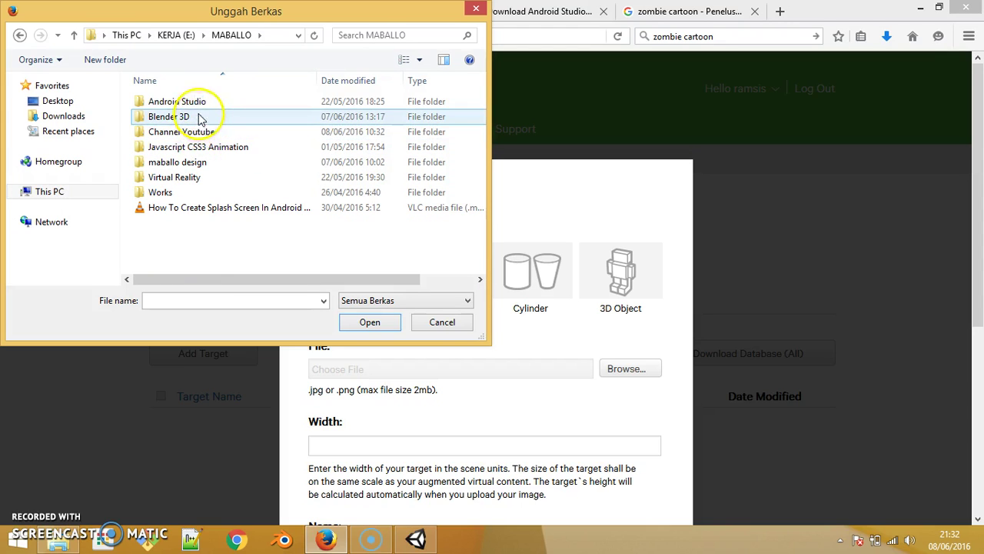
{"action": "left_click", "coordinate": [203, 147]}
{"action": "double_click", "coordinate": [206, 117]}
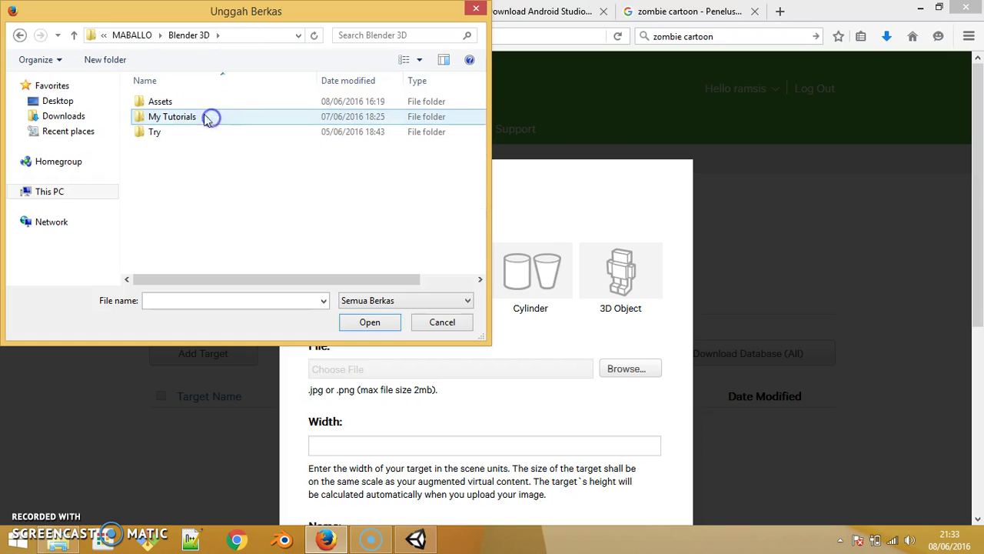
{"action": "double_click", "coordinate": [192, 101]}
{"action": "left_click", "coordinate": [377, 269]}
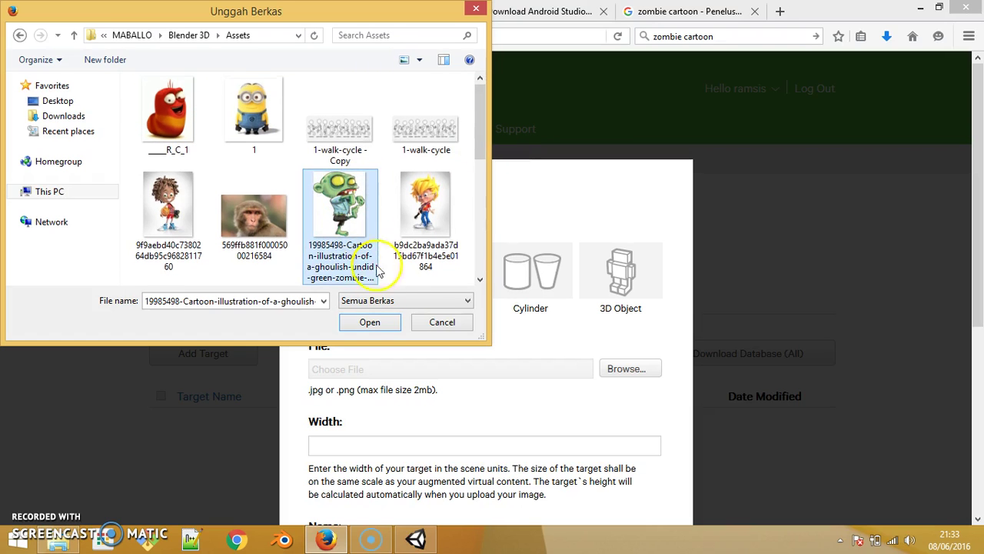
{"action": "left_click", "coordinate": [370, 322]}
Step: Name the target 'zombie' and add it to the zombie database
{"action": "scroll", "coordinate": [498, 331], "scroll_direction": "down", "scroll_amount": 3}
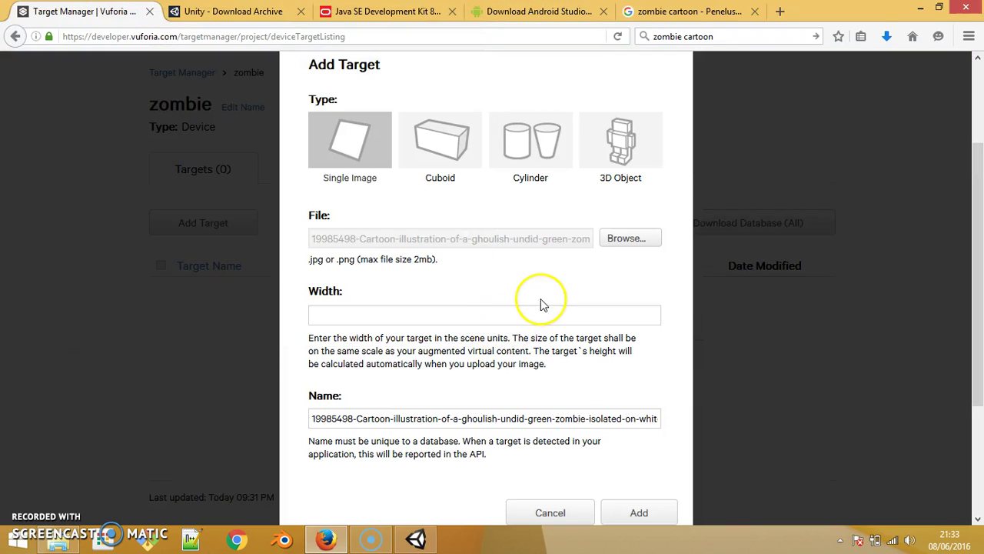
{"action": "scroll", "coordinate": [541, 306], "scroll_direction": "down", "scroll_amount": 2}
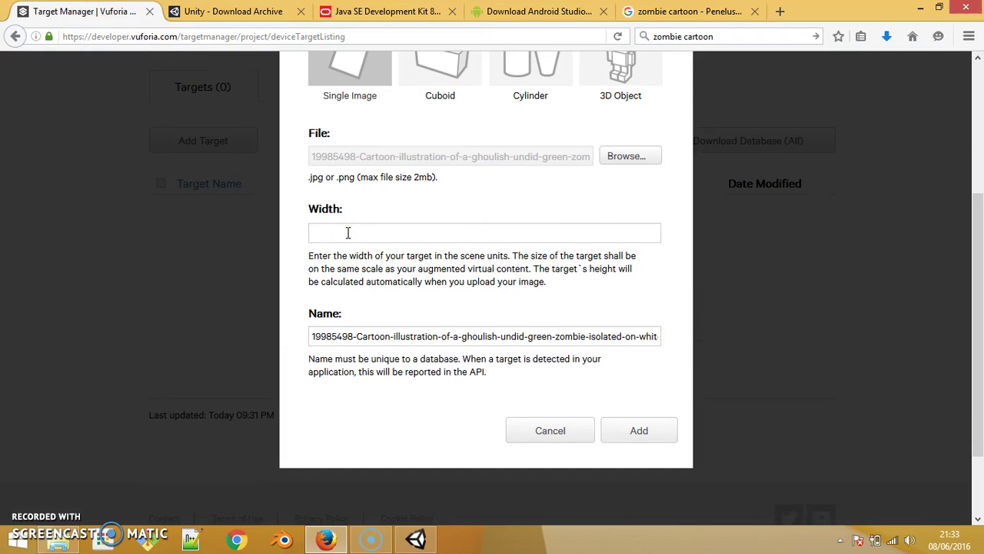
{"action": "left_click", "coordinate": [447, 337]}
{"action": "key", "text": "ctrl+a"}
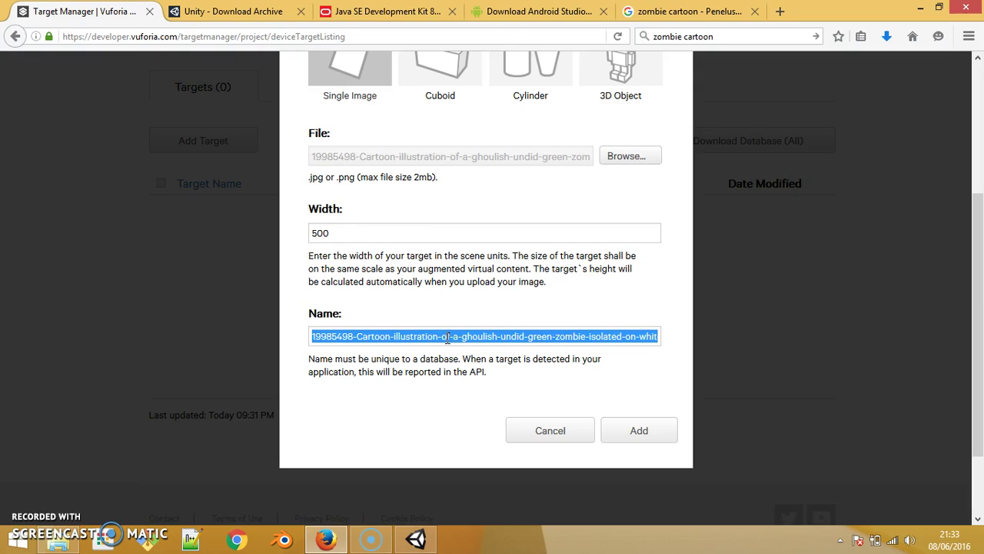
{"action": "type", "text": "zombie"}
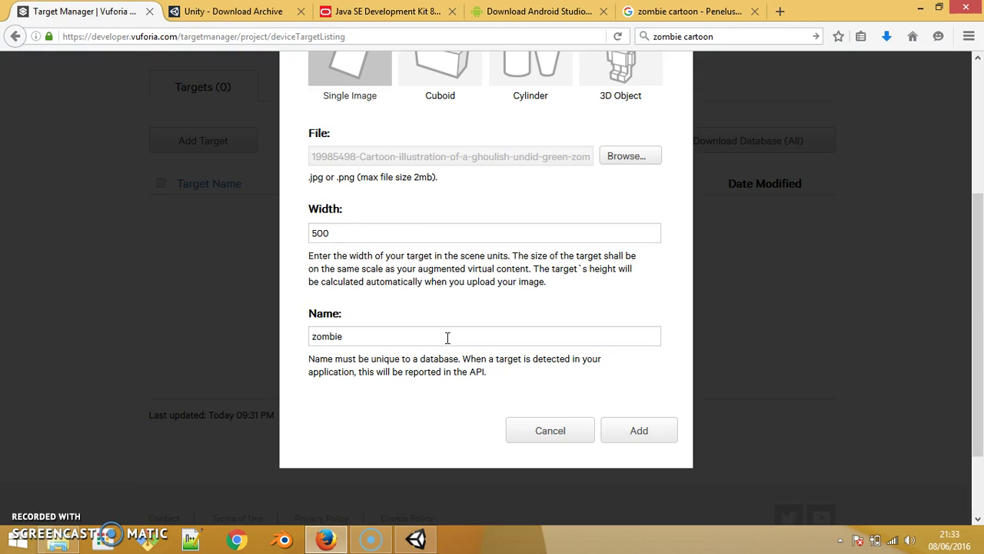
{"action": "left_click", "coordinate": [664, 433]}
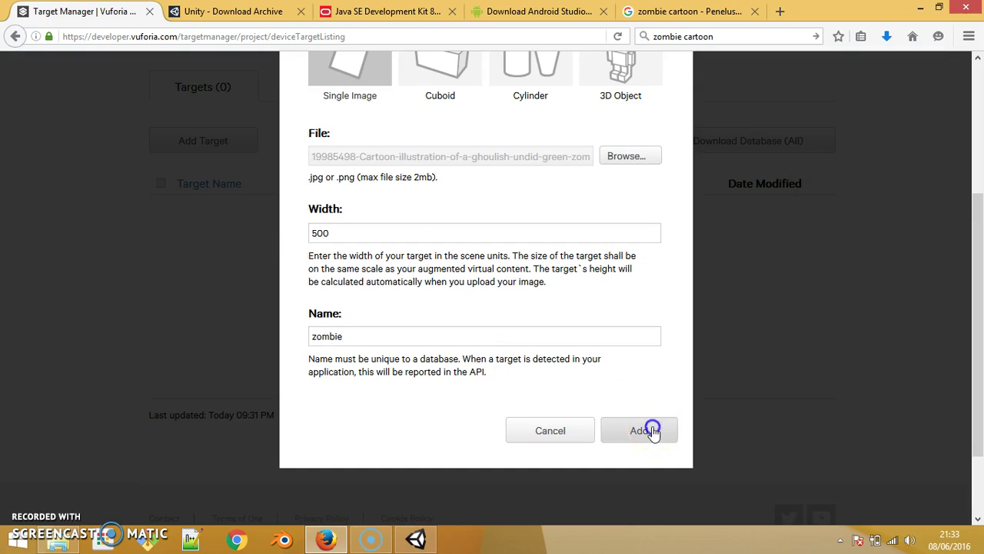
{"action": "left_click", "coordinate": [652, 431]}
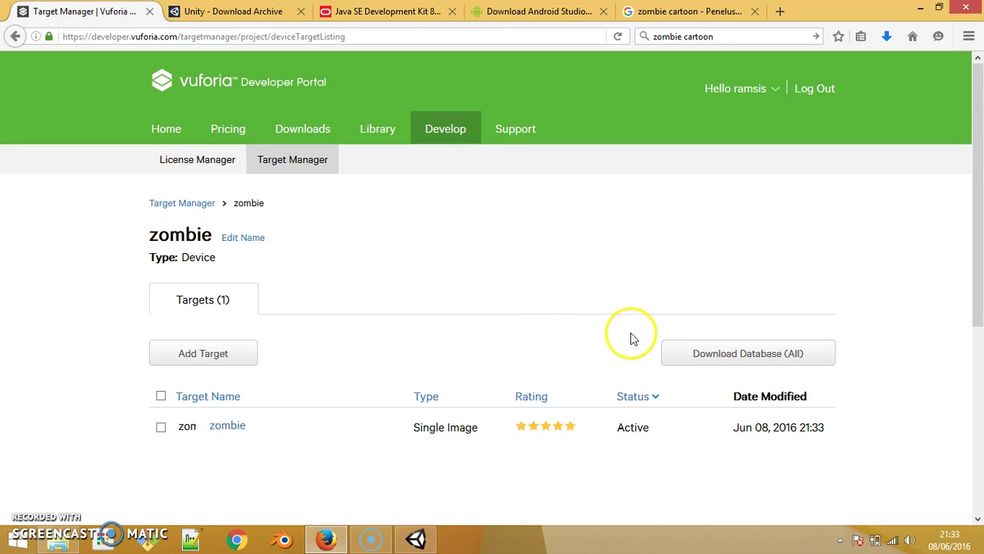
Step: Inspect the zombie target's details and return to the database target list
{"action": "scroll", "coordinate": [604, 355], "scroll_direction": "down", "scroll_amount": 2}
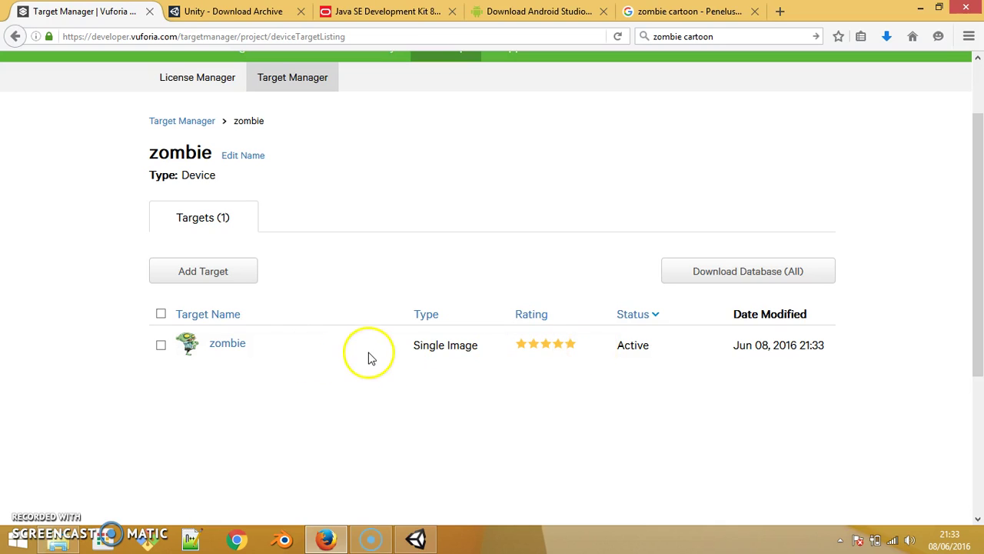
{"action": "left_click", "coordinate": [227, 344]}
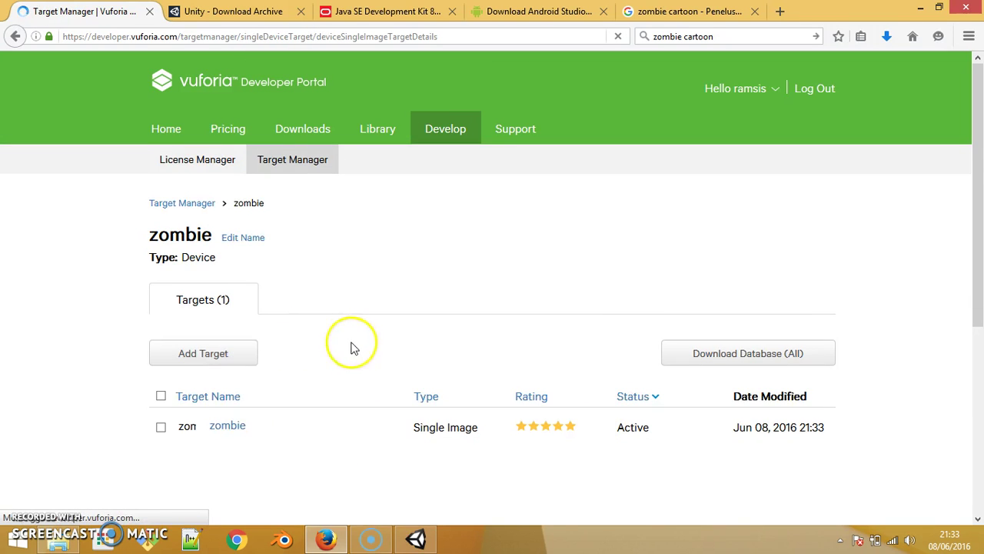
{"action": "left_click", "coordinate": [242, 203]}
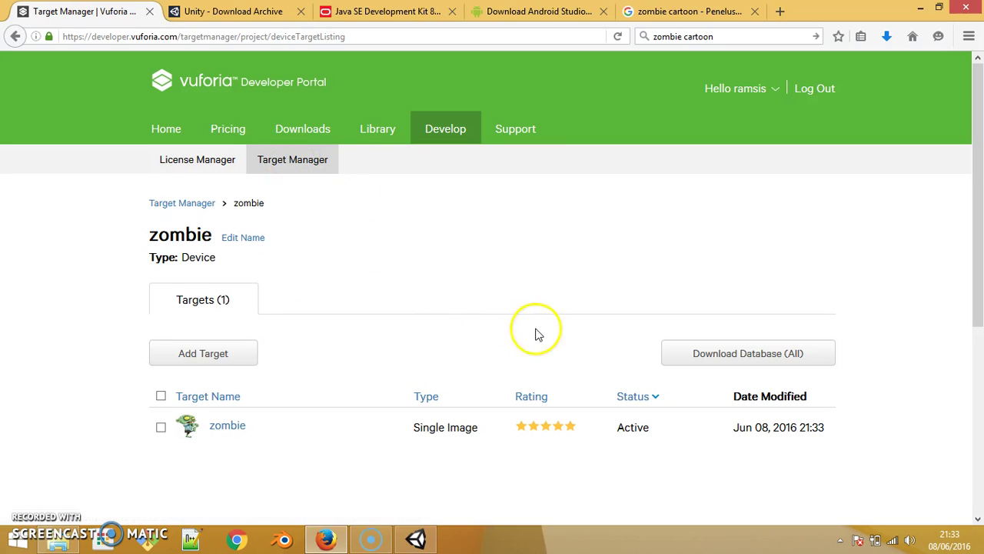
Step: Download the zombie database for Unity Editor, saving zombie.unitypackage
{"action": "left_click", "coordinate": [159, 430]}
{"action": "left_click", "coordinate": [725, 353]}
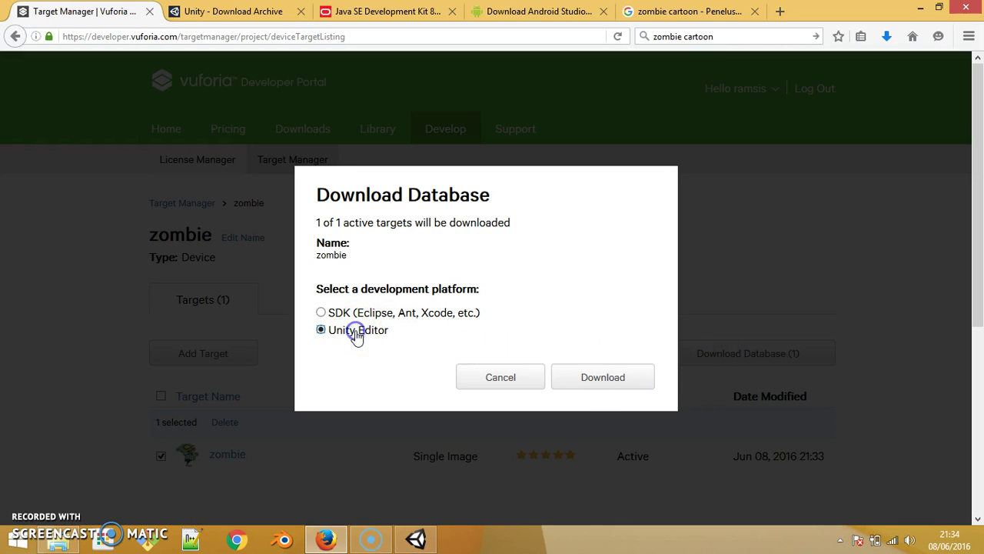
{"action": "left_click", "coordinate": [592, 377]}
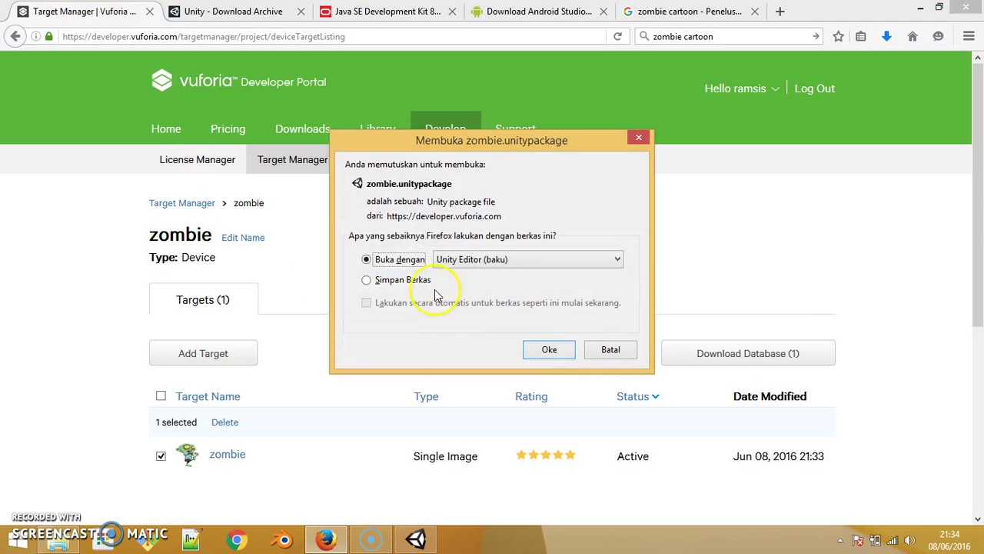
{"action": "left_click", "coordinate": [433, 285]}
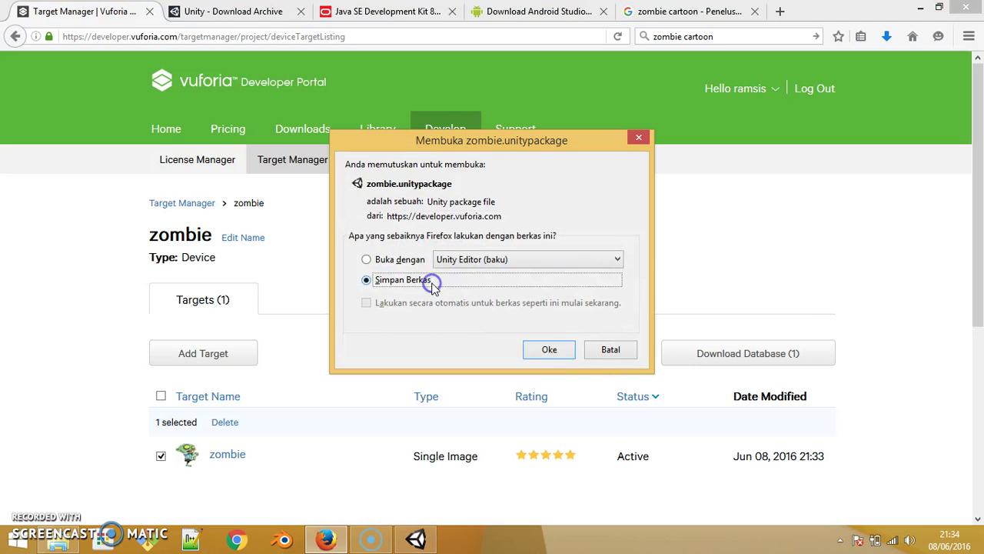
{"action": "left_click", "coordinate": [549, 351]}
{"action": "left_click", "coordinate": [890, 35]}
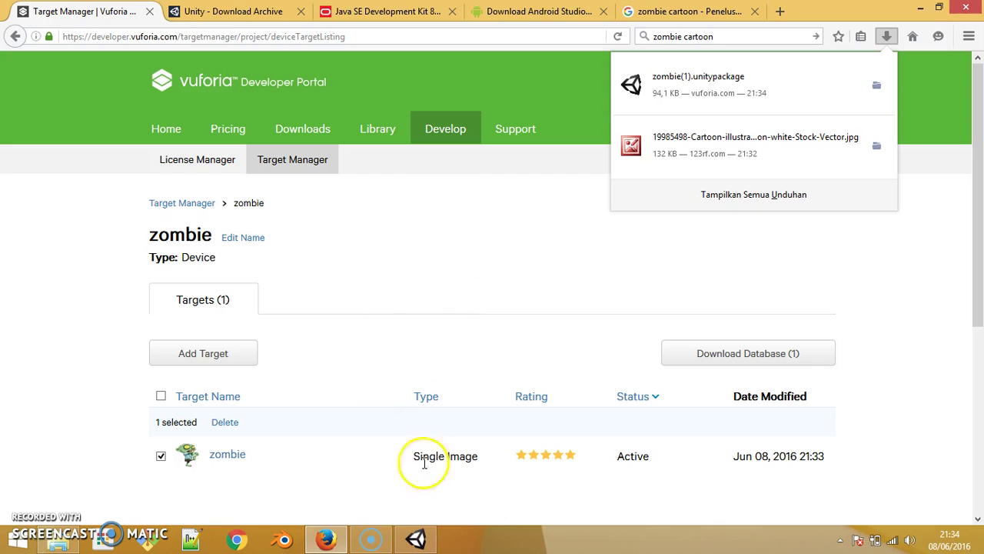
{"action": "left_click", "coordinate": [56, 544]}
{"action": "left_click", "coordinate": [56, 544]}
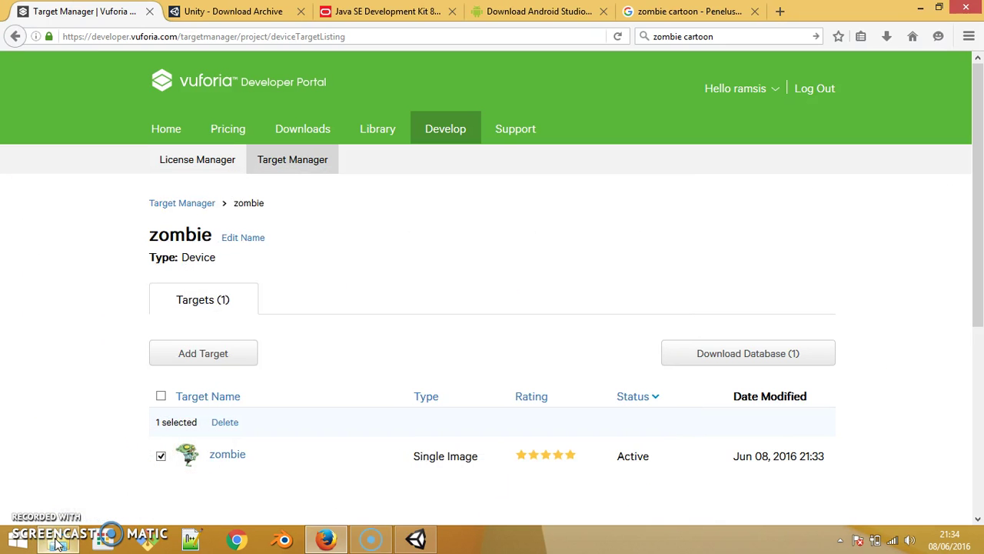
Step: Navigate to KERJA (E:)\SOFTWARE\Vuforia Unity and open vuforia-unity-5-5-9.unitypackage
{"action": "left_click", "coordinate": [56, 543]}
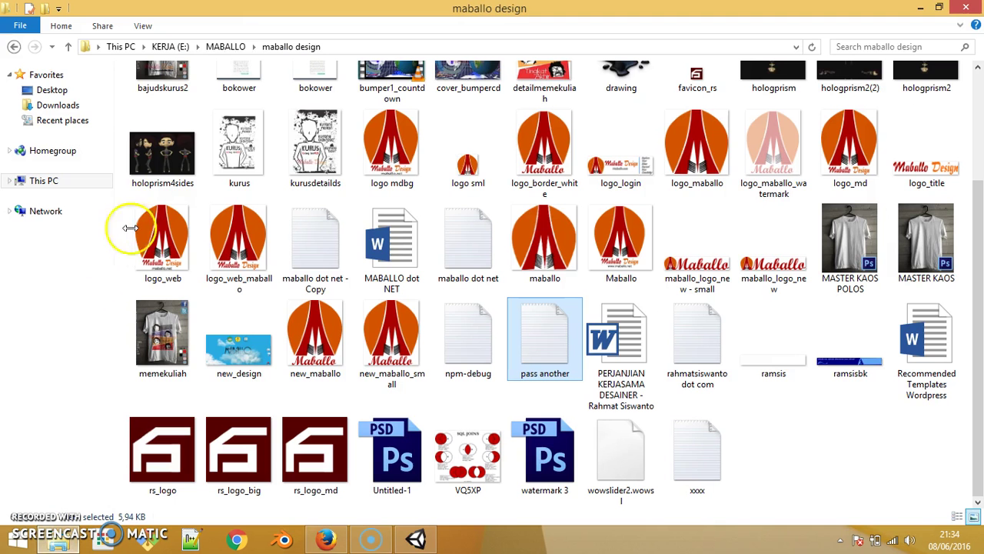
{"action": "left_click", "coordinate": [216, 47]}
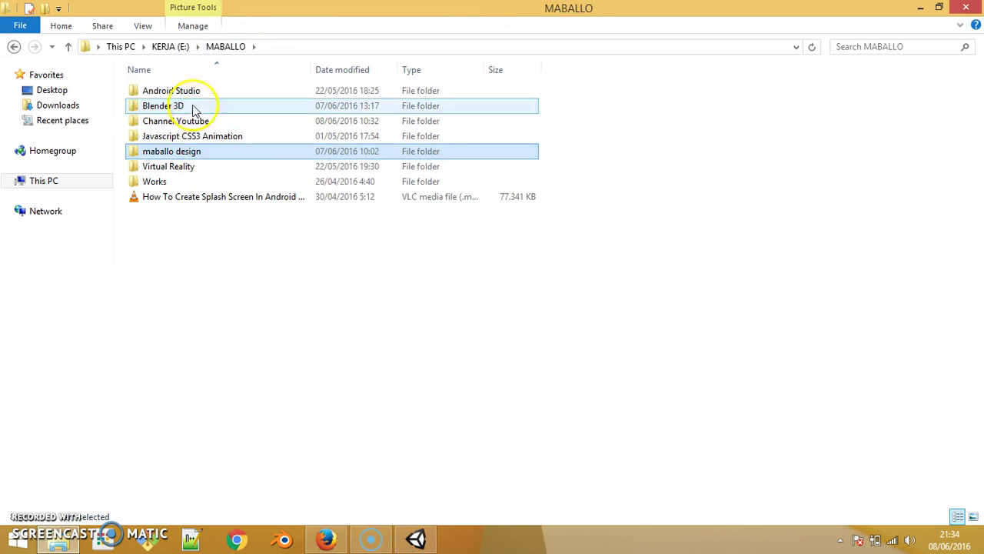
{"action": "left_click", "coordinate": [170, 46]}
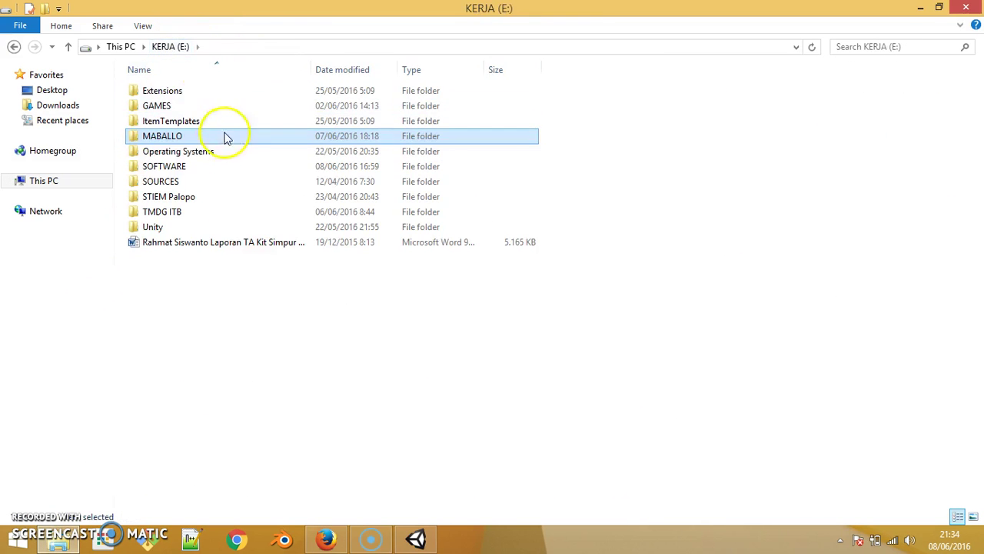
{"action": "double_click", "coordinate": [193, 167]}
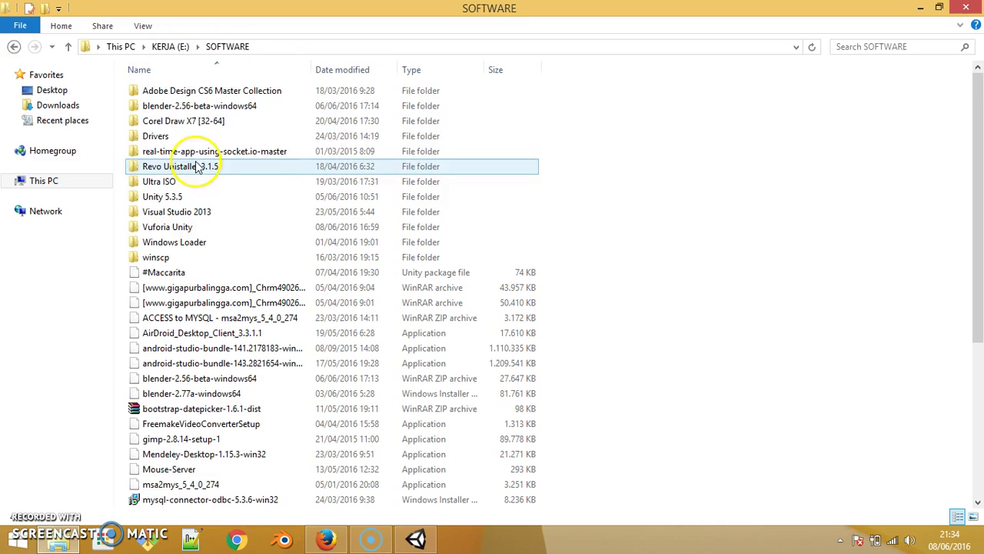
{"action": "double_click", "coordinate": [202, 225]}
{"action": "left_click", "coordinate": [202, 115]}
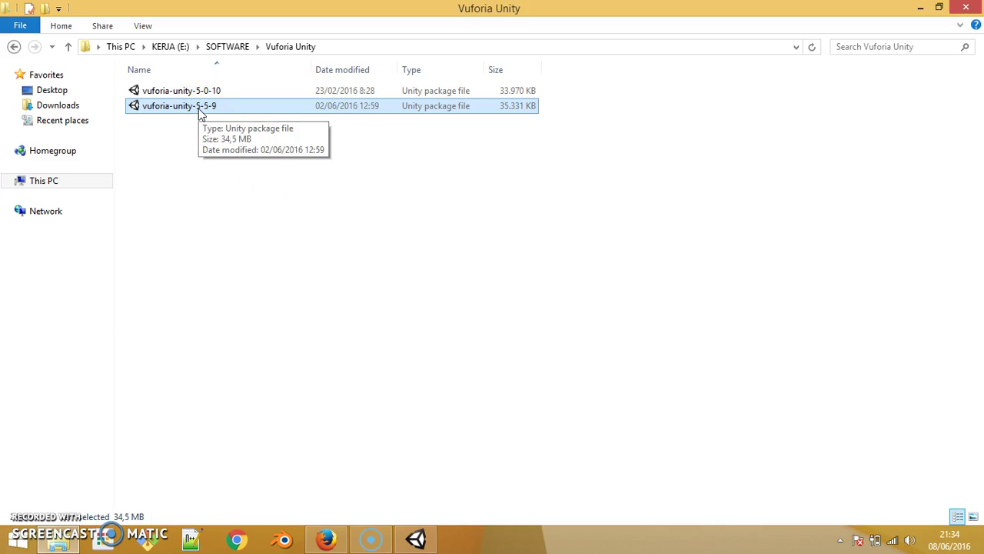
{"action": "double_click", "coordinate": [201, 109]}
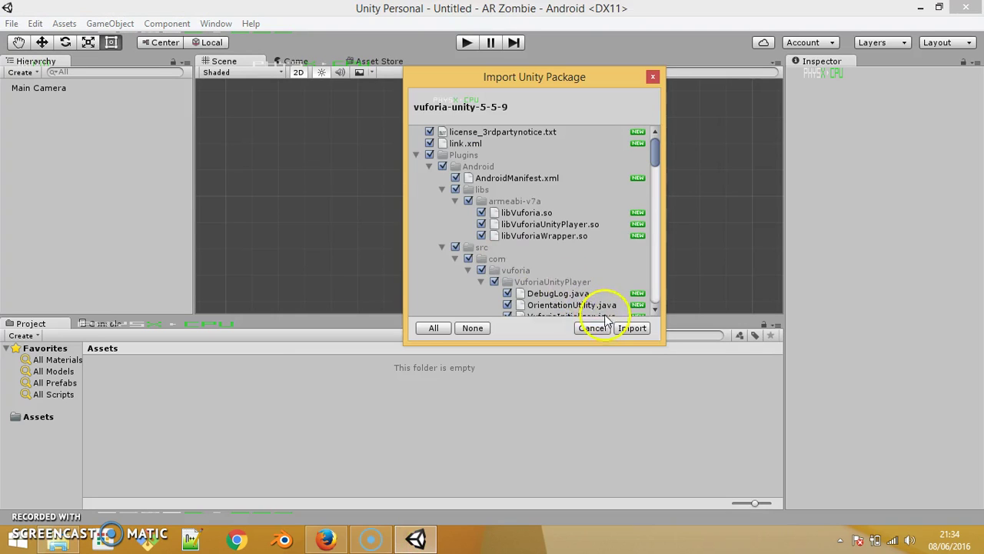
Step: Import the vuforia-unity-5-5-9 package with the Plugins iOS folder unchecked
{"action": "left_click", "coordinate": [442, 189]}
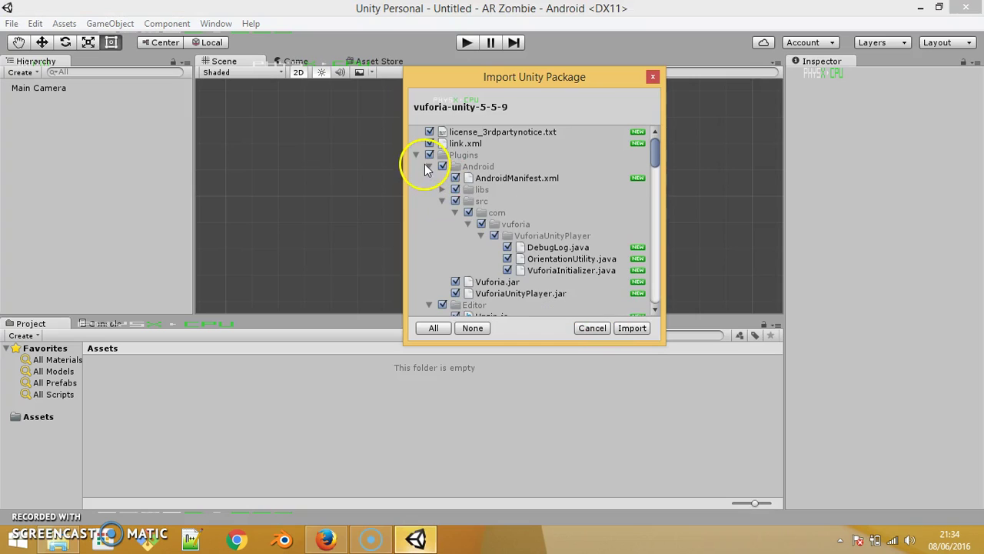
{"action": "left_click", "coordinate": [429, 167]}
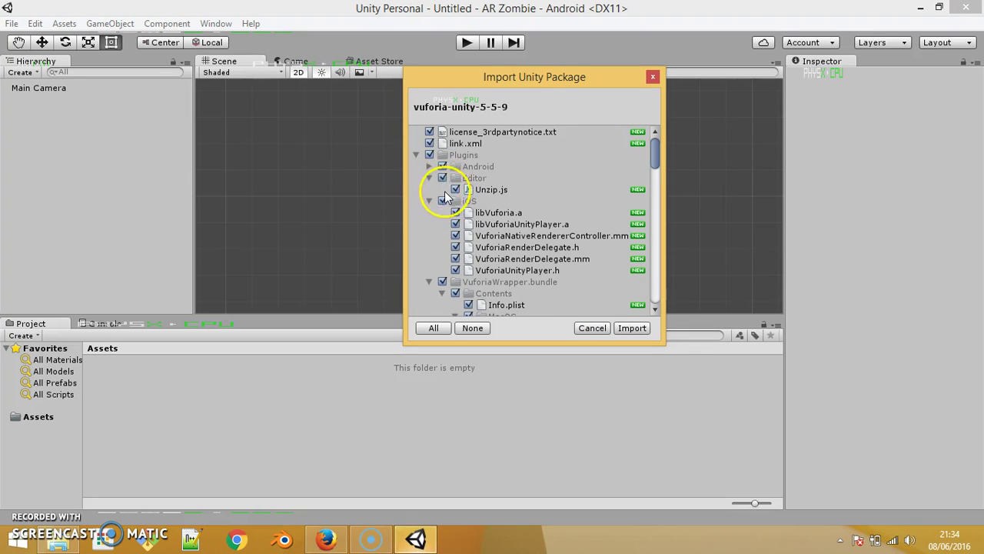
{"action": "left_click", "coordinate": [443, 202]}
{"action": "left_click", "coordinate": [430, 203]}
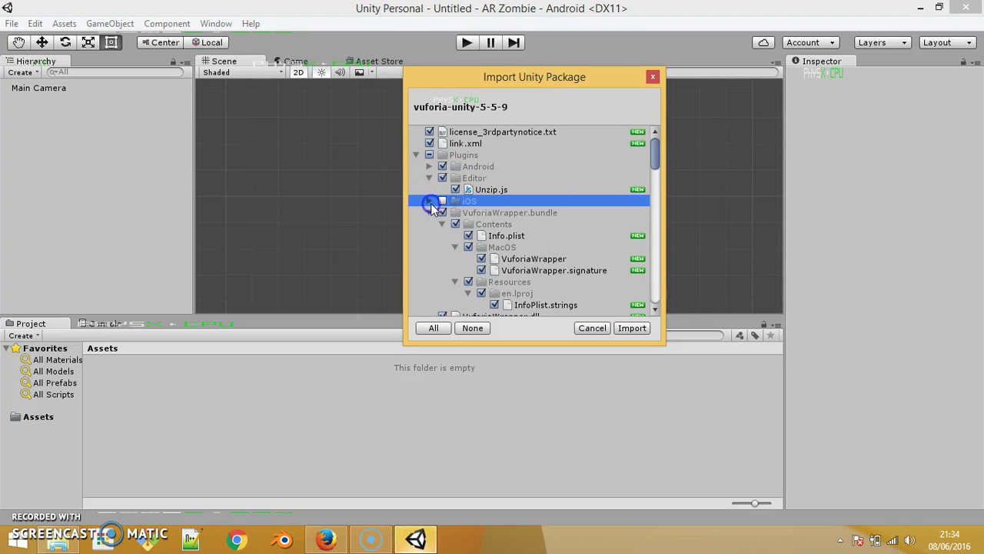
{"action": "left_click", "coordinate": [428, 179]}
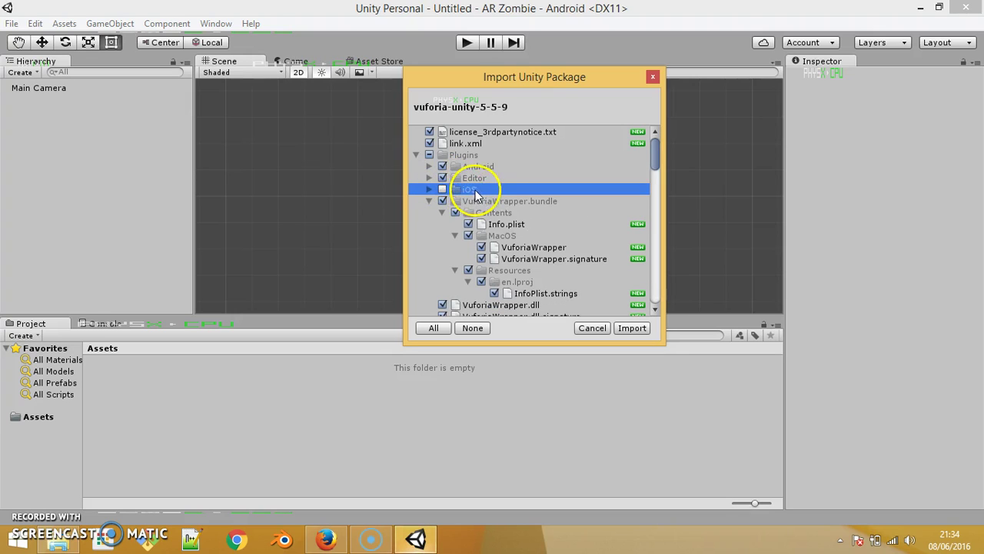
{"action": "left_click", "coordinate": [632, 327]}
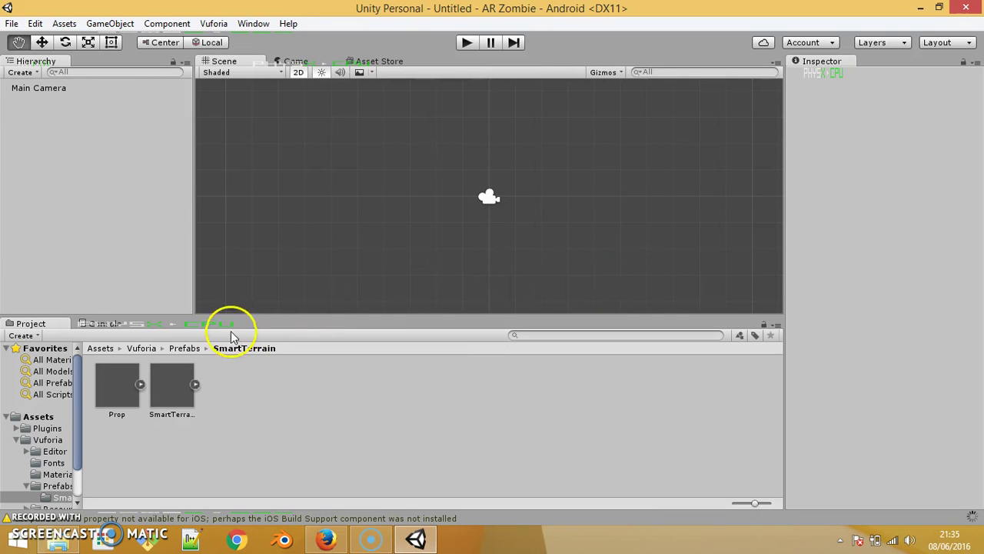
Step: Delete Main Camera and add the ARCamera prefab from Assets/Vuforia/Prefabs to the scene
{"action": "left_click", "coordinate": [43, 417]}
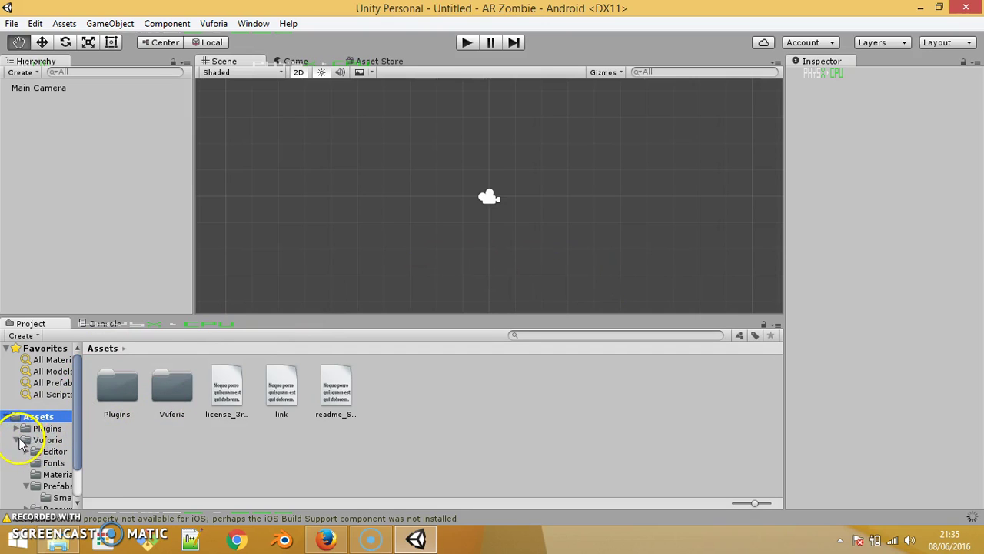
{"action": "double_click", "coordinate": [162, 395]}
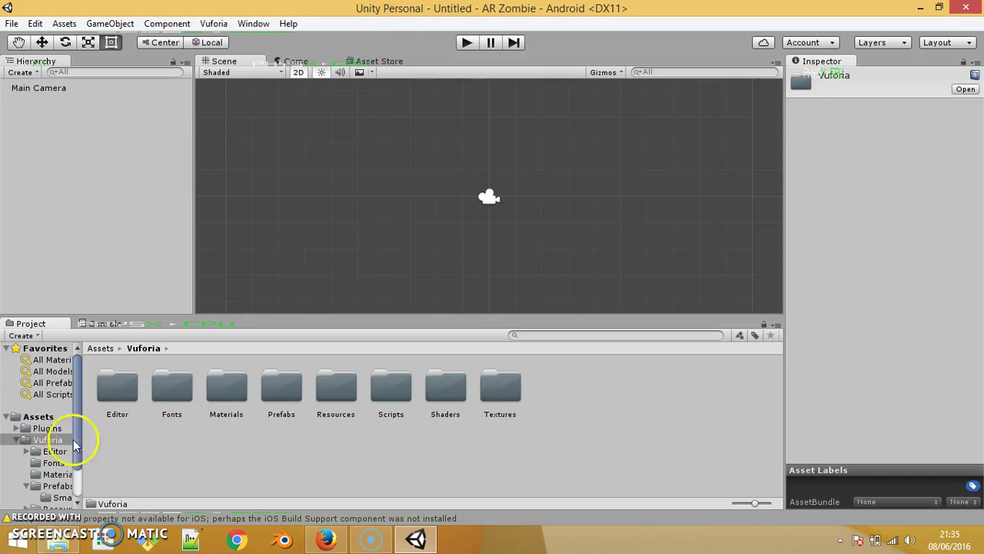
{"action": "left_click", "coordinate": [290, 392]}
{"action": "double_click", "coordinate": [290, 393]}
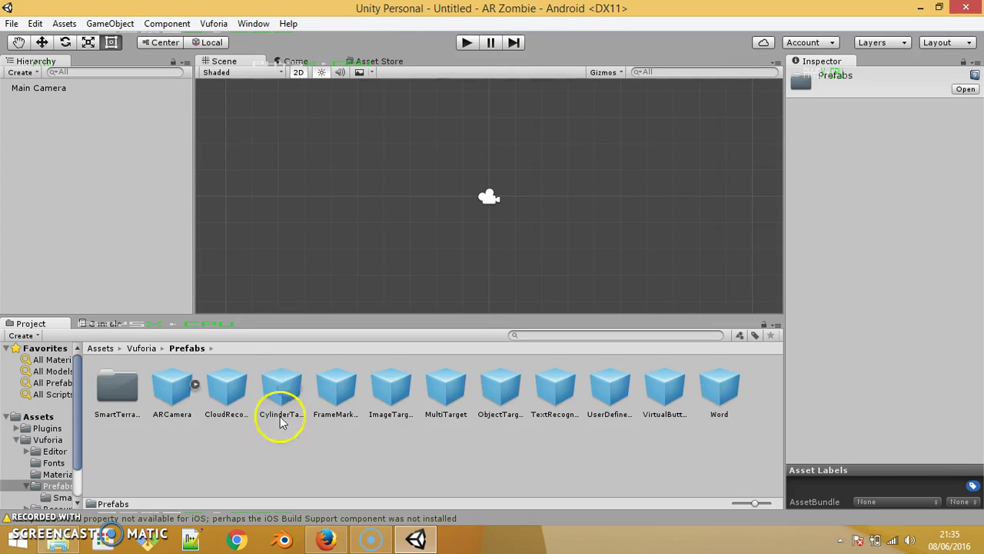
{"action": "left_click", "coordinate": [175, 393]}
{"action": "left_click", "coordinate": [170, 387]}
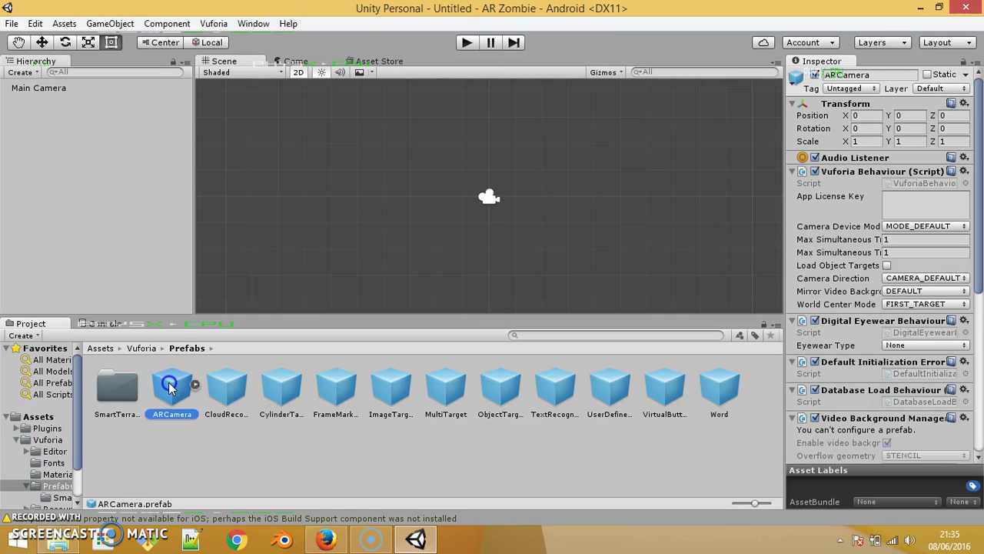
{"action": "left_click", "coordinate": [40, 87]}
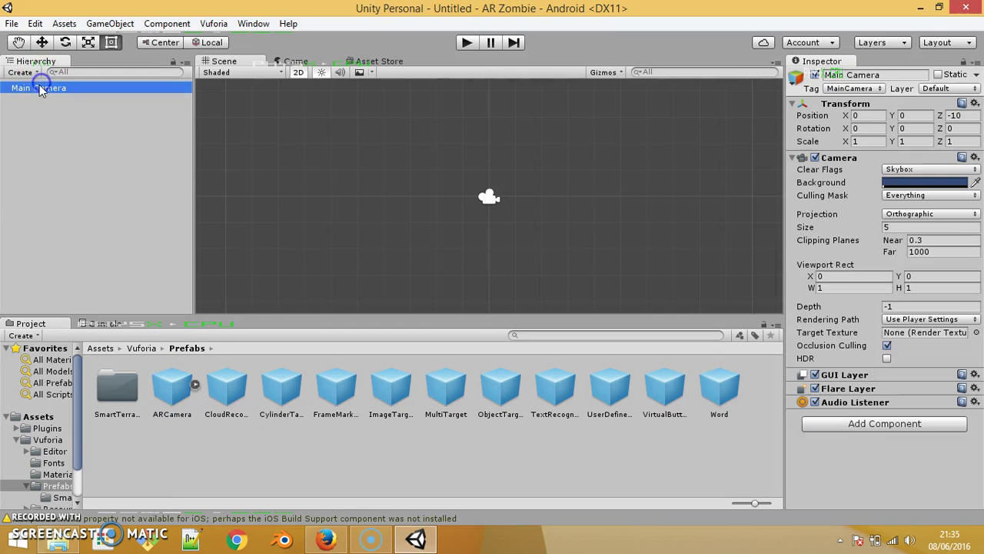
{"action": "key", "text": "Delete"}
{"action": "mouse_move", "coordinate": [172, 389]}
{"action": "left_mouse_down"}
{"action": "mouse_move", "coordinate": [81, 100]}
{"action": "mouse_move", "coordinate": [49, 87]}
{"action": "left_mouse_up"}
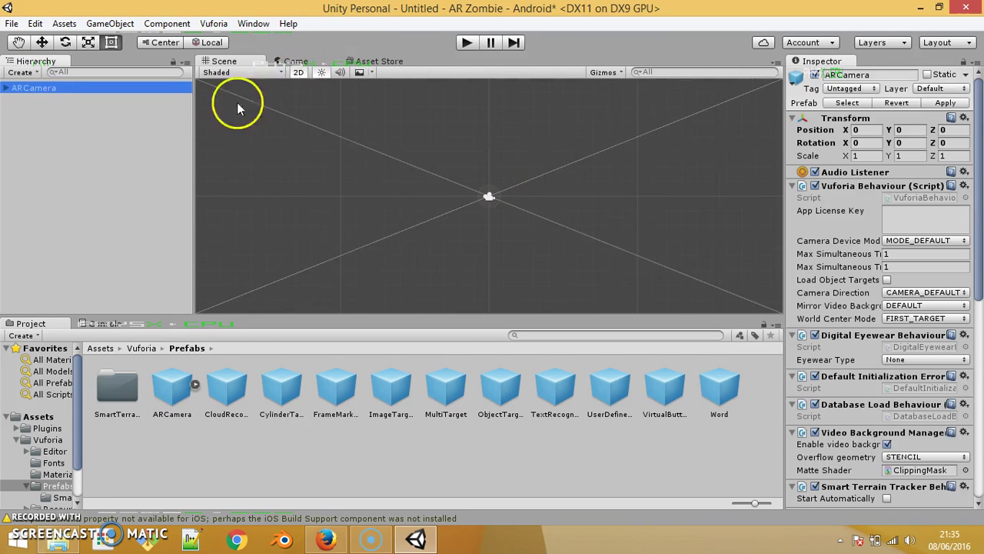
Step: Add the ImageTarget prefab to the scene and view it in 3D perspective
{"action": "left_click", "coordinate": [399, 394]}
{"action": "left_click_drag", "start_coordinate": [403, 393], "coordinate": [74, 97]}
{"action": "double_click", "coordinate": [22, 100]}
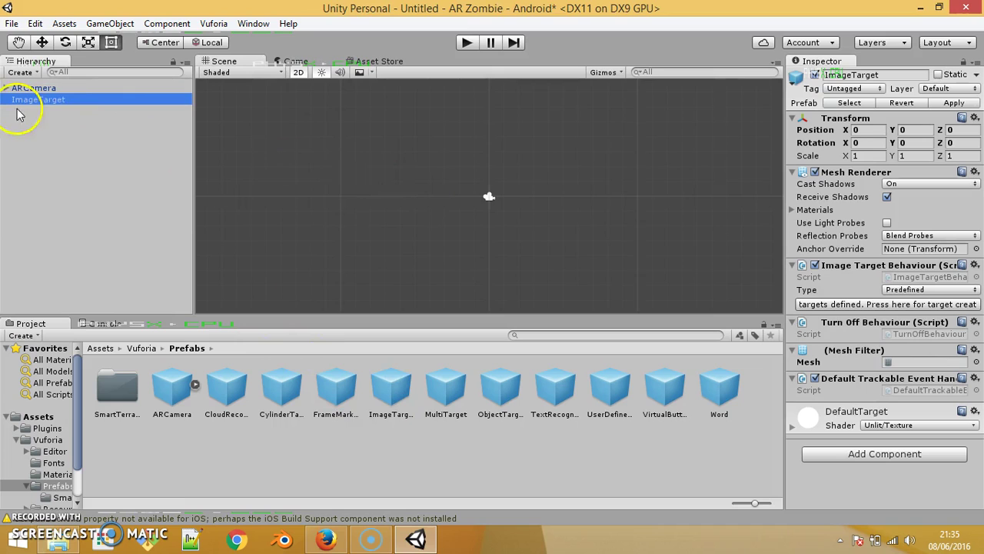
{"action": "left_click", "coordinate": [67, 88]}
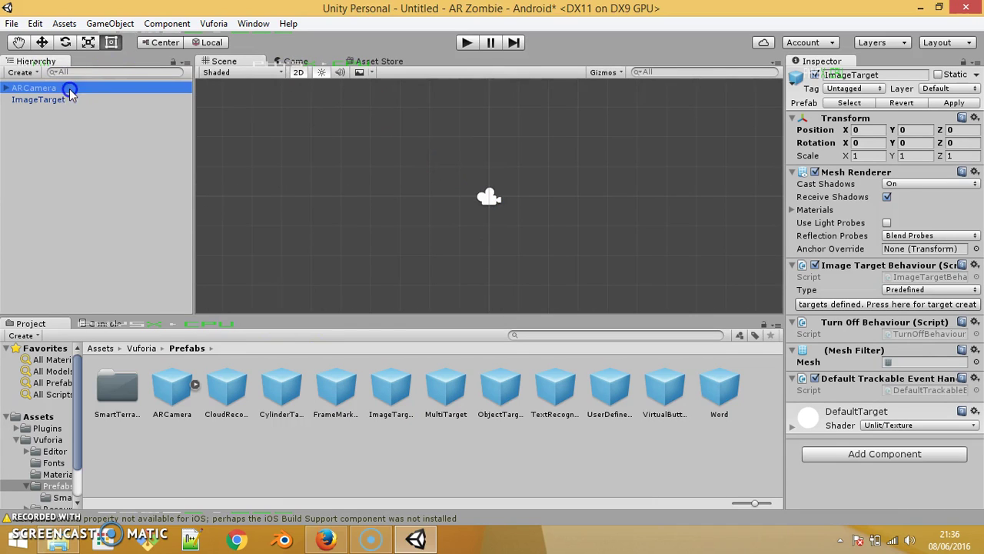
{"action": "left_click", "coordinate": [298, 72]}
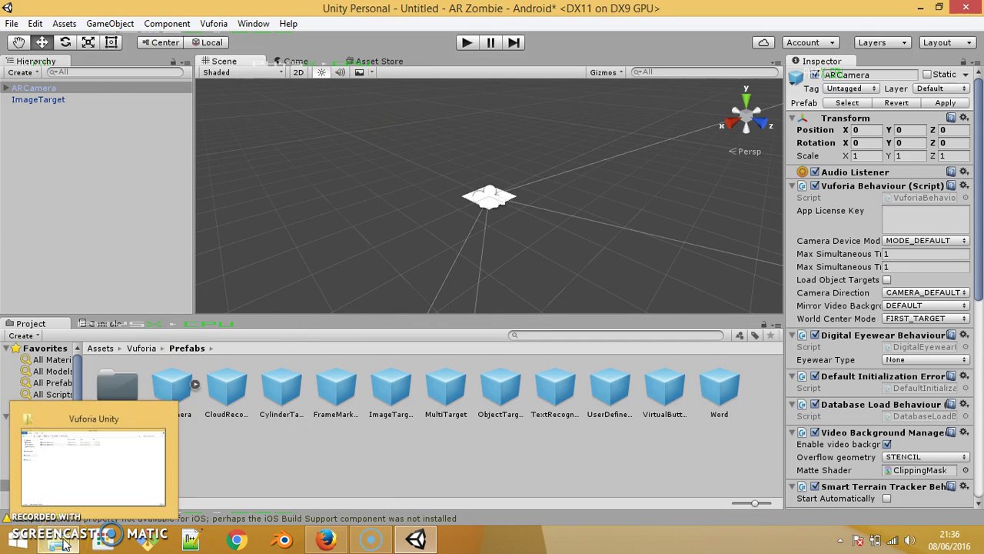
Step: Open zombie(1).unitypackage from Firefox's downloads and import its database files into Unity
{"action": "left_click", "coordinate": [327, 542]}
{"action": "left_click", "coordinate": [886, 39]}
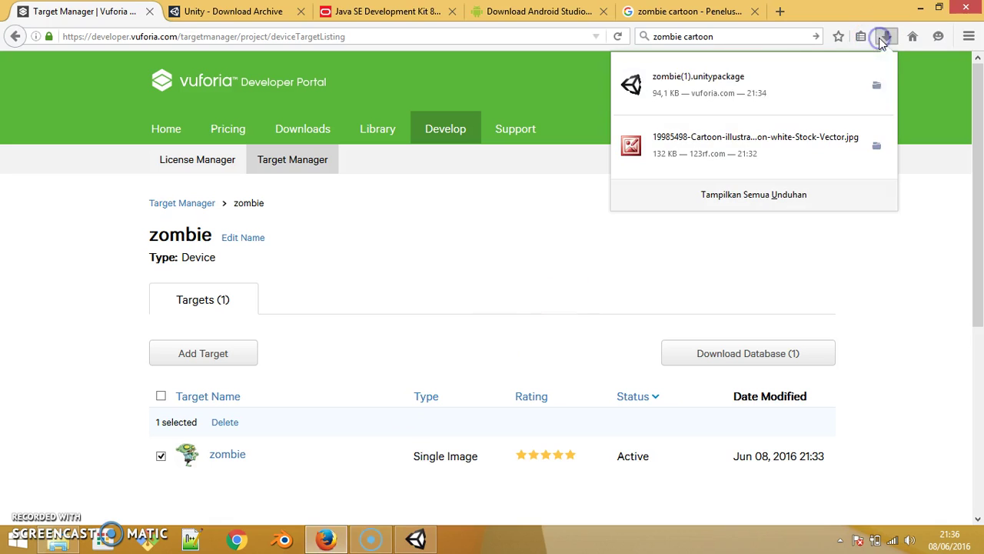
{"action": "left_click", "coordinate": [805, 91]}
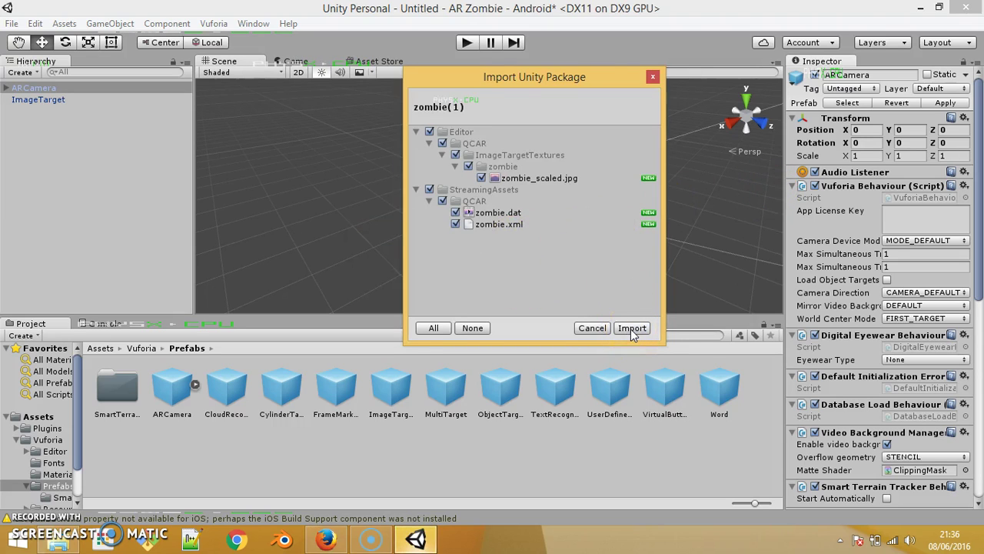
{"action": "left_click", "coordinate": [632, 329]}
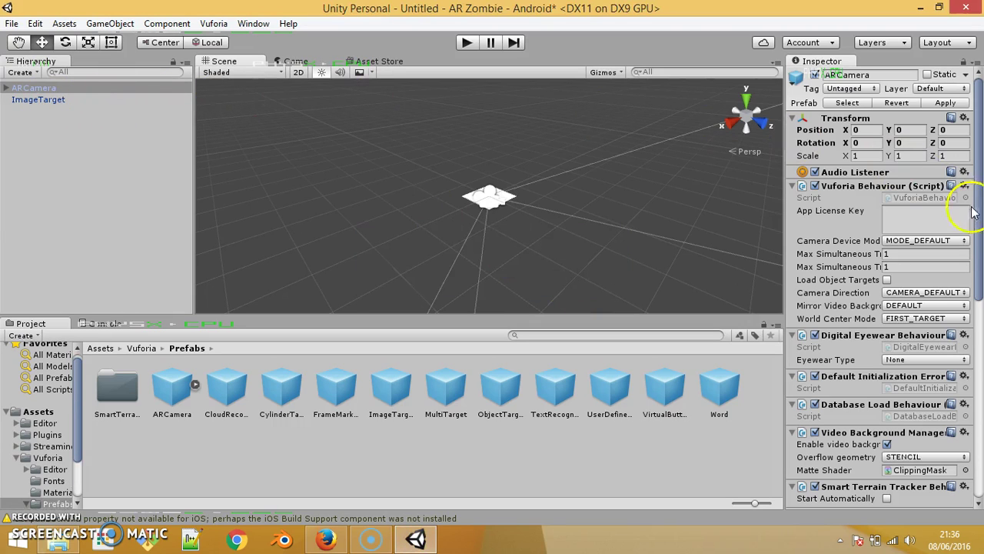
Step: Open the Zombie license in License Manager and select its full license key
{"action": "left_click", "coordinate": [326, 539]}
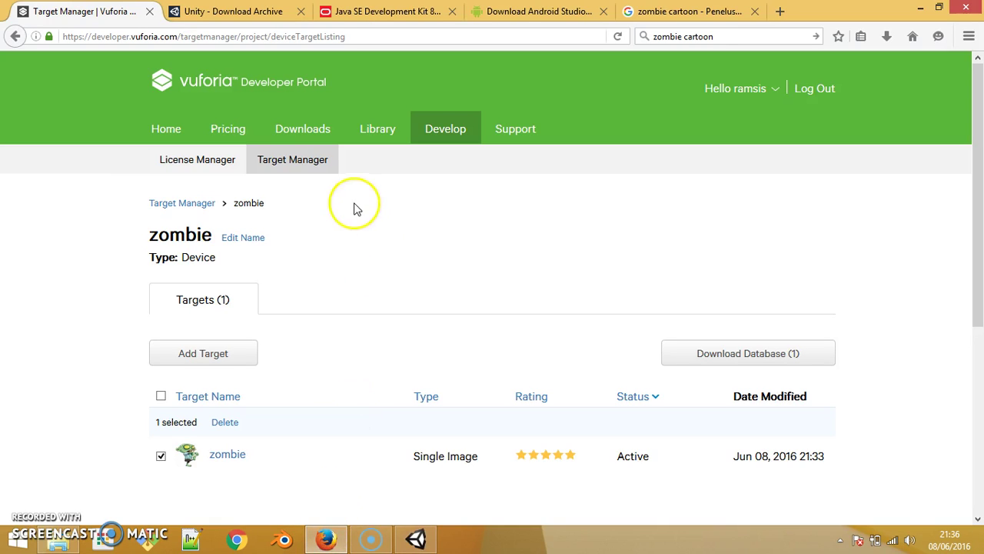
{"action": "scroll", "coordinate": [426, 196], "scroll_direction": "down", "scroll_amount": 2}
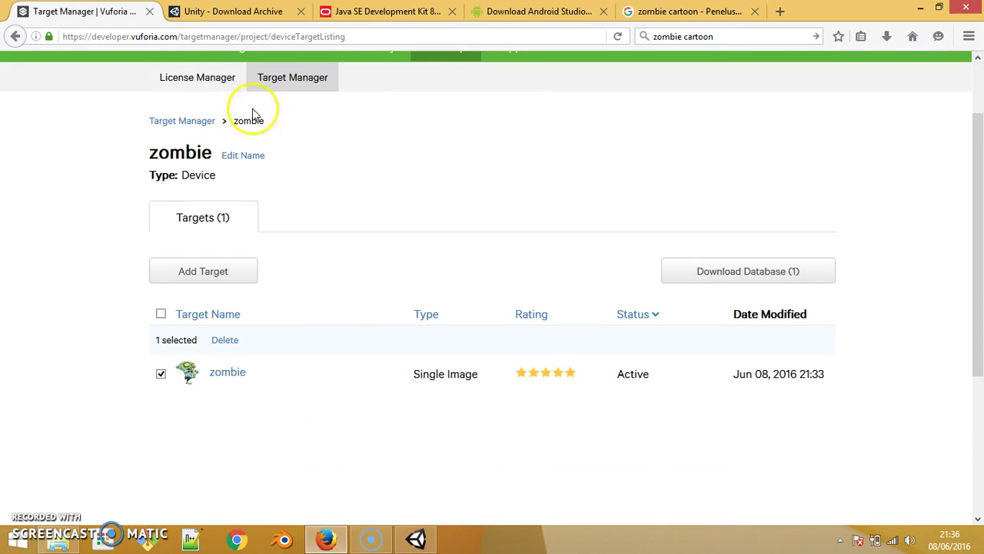
{"action": "left_click", "coordinate": [201, 80]}
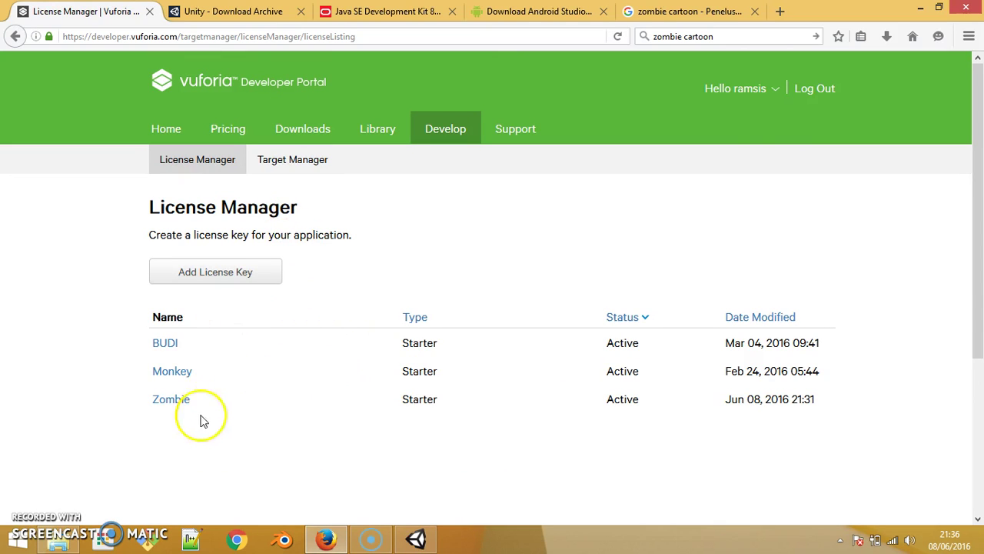
{"action": "left_click", "coordinate": [176, 405]}
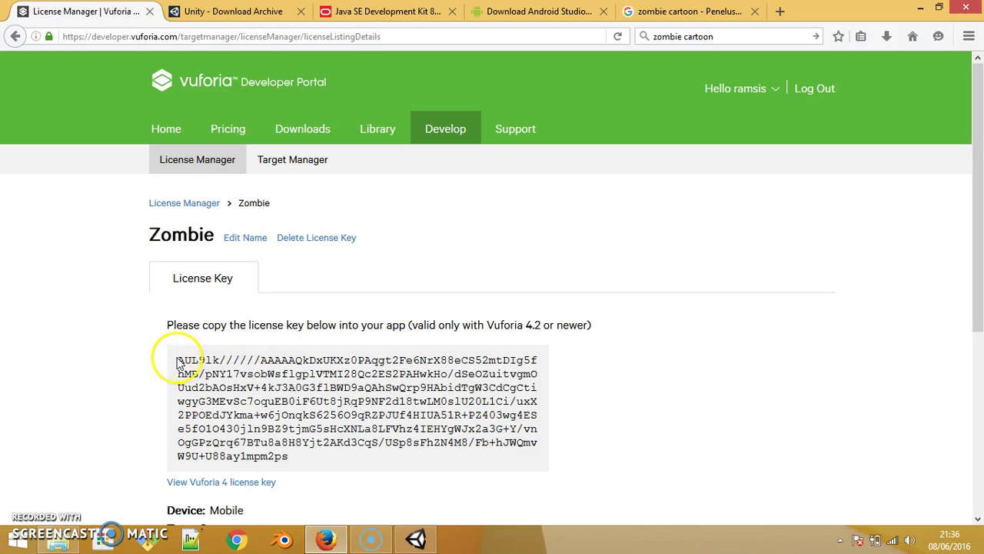
{"action": "left_click_drag", "start_coordinate": [176, 361], "coordinate": [317, 459]}
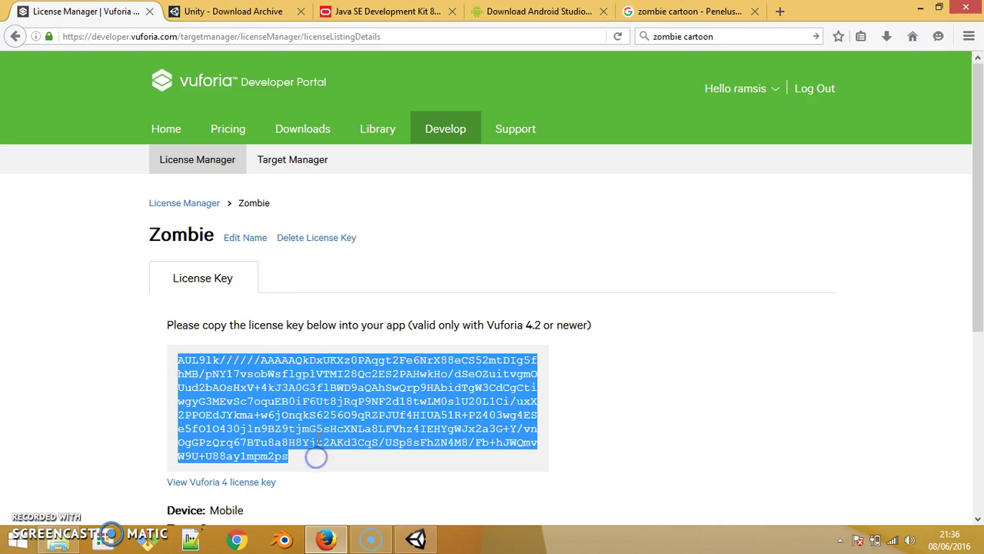
Step: Paste the copied Vuforia App License Key into the ARCamera's settings
{"action": "left_click", "coordinate": [416, 538]}
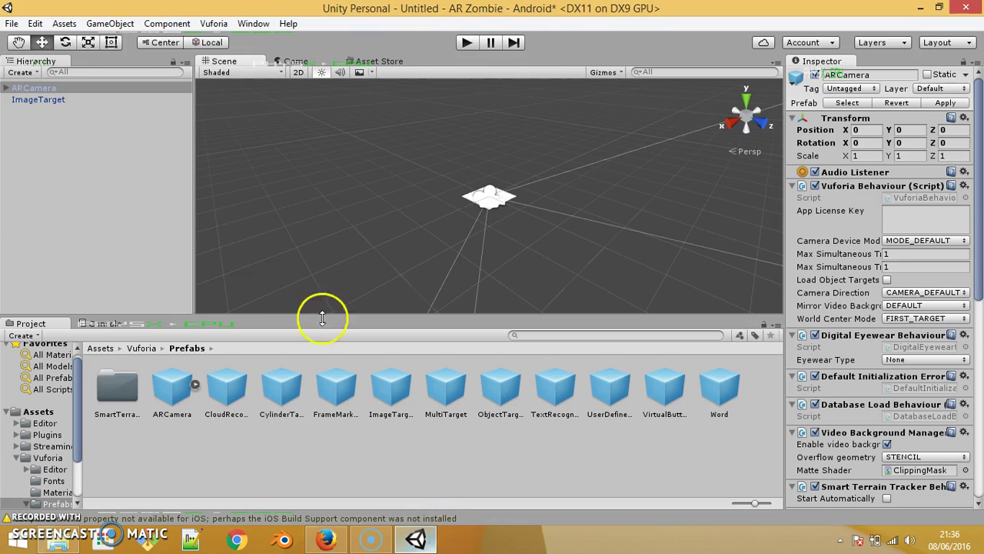
{"action": "left_click", "coordinate": [47, 101]}
{"action": "left_click", "coordinate": [37, 89]}
{"action": "left_click", "coordinate": [909, 218]}
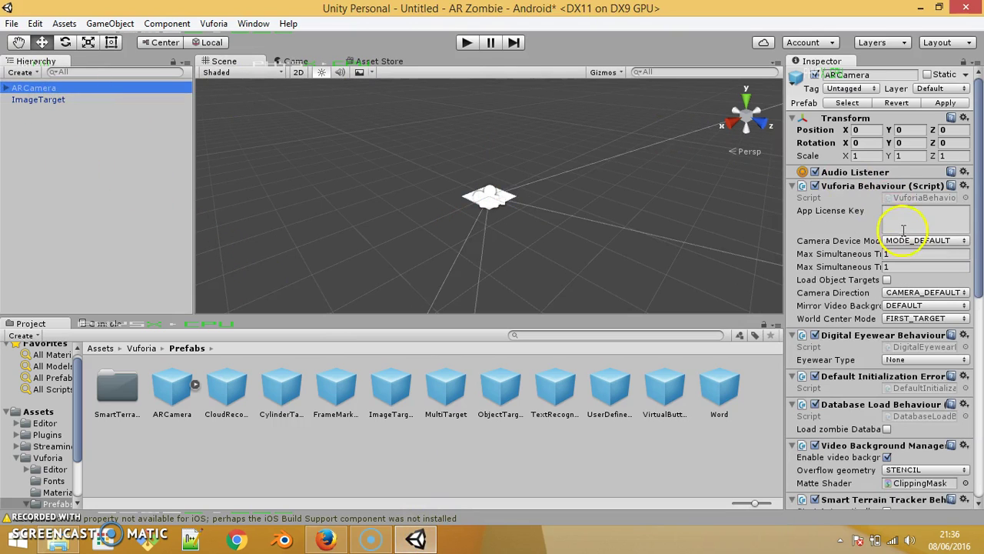
{"action": "key", "text": "ctrl+v"}
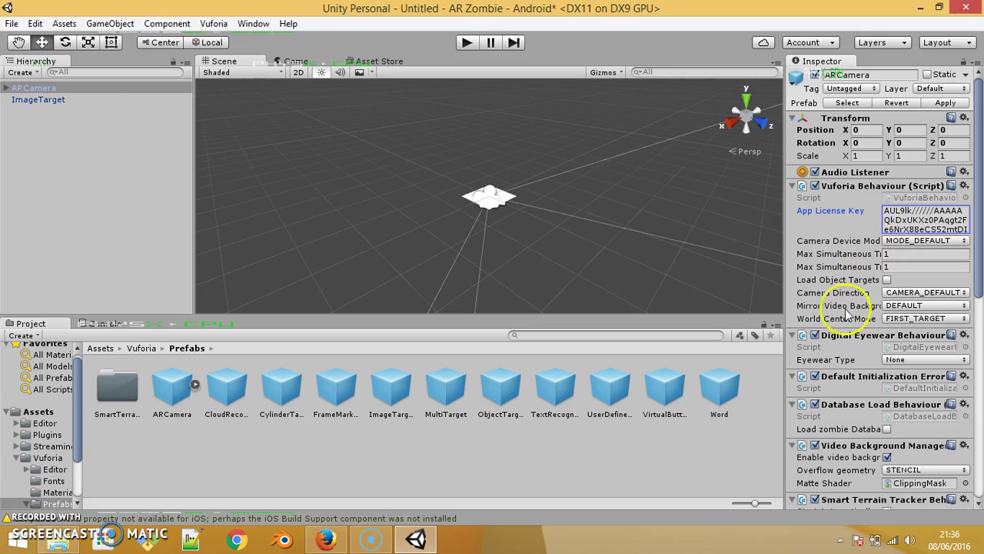
Step: Set the ImageTarget's database to the zombie database
{"action": "left_click", "coordinate": [66, 103]}
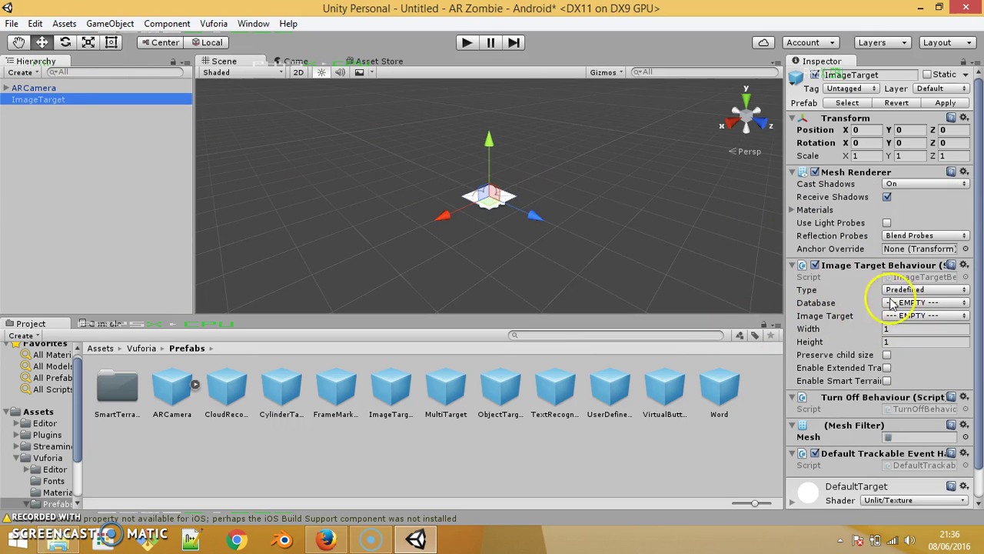
{"action": "left_click", "coordinate": [937, 303]}
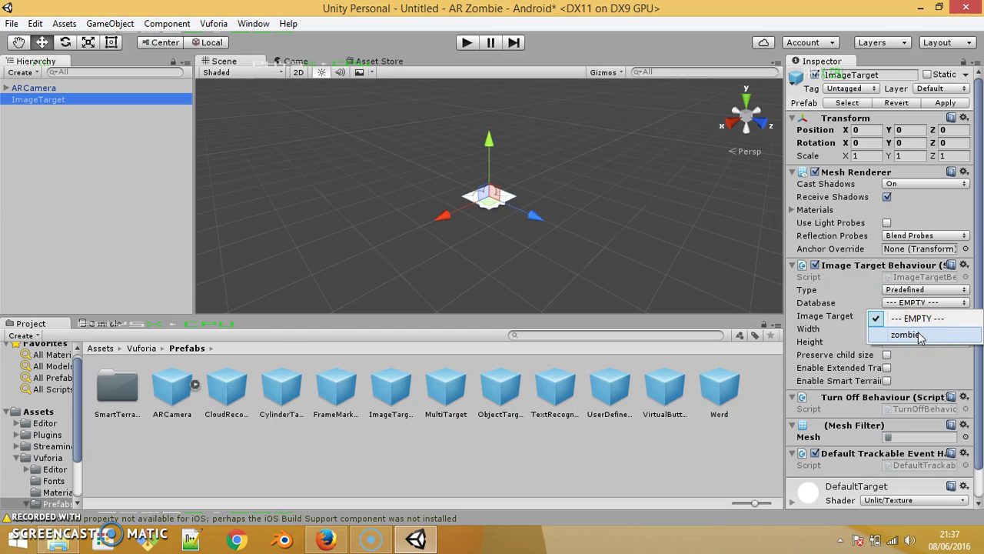
{"action": "left_click", "coordinate": [918, 334]}
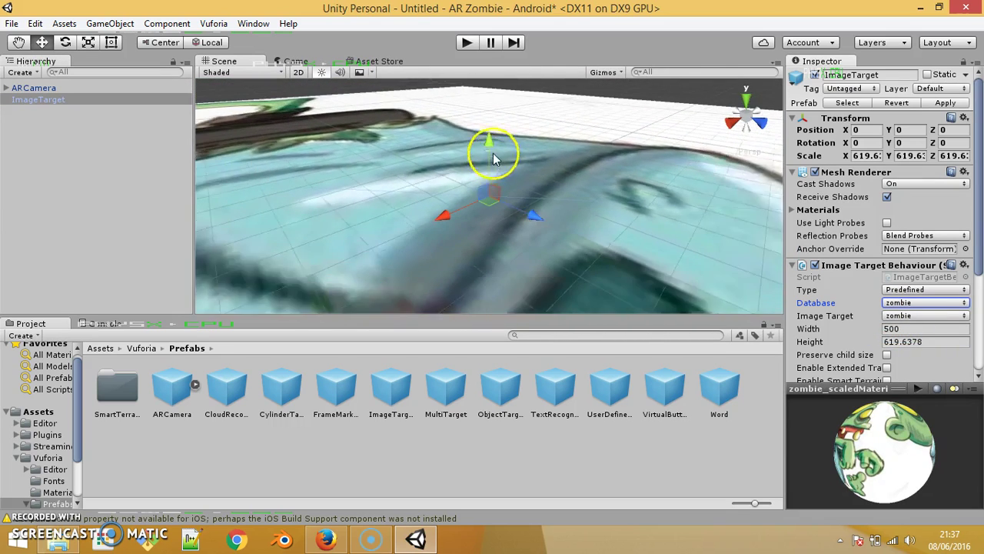
Step: Zoom out and orbit to view the whole zombie image target, then select ARCamera
{"action": "scroll", "coordinate": [494, 160], "scroll_direction": "down", "scroll_amount": 3}
{"action": "scroll", "coordinate": [497, 168], "scroll_direction": "down", "scroll_amount": 3}
{"action": "scroll", "coordinate": [504, 174], "scroll_direction": "down", "scroll_amount": 3}
{"action": "scroll", "coordinate": [510, 180], "scroll_direction": "down", "scroll_amount": 3}
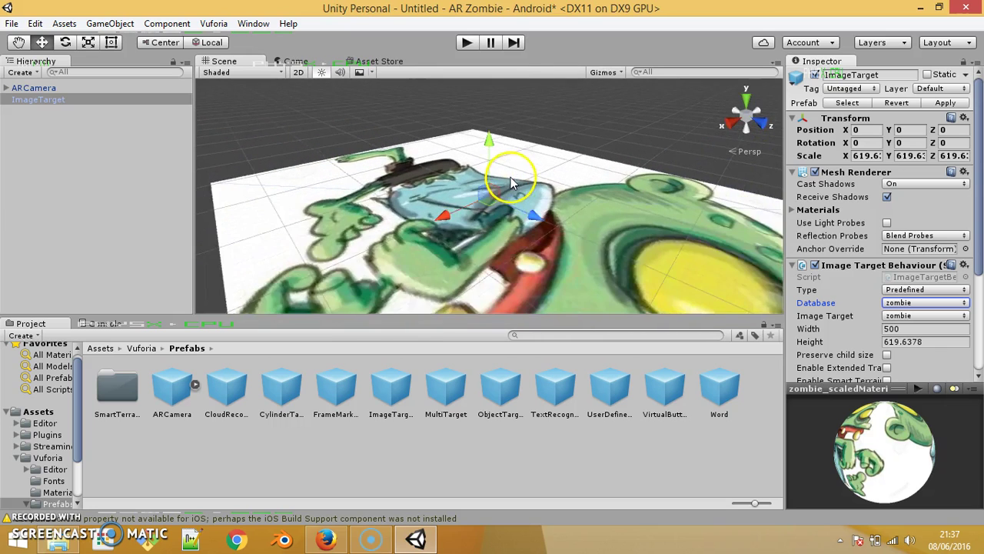
{"action": "scroll", "coordinate": [510, 176], "scroll_direction": "down", "scroll_amount": 3}
{"action": "scroll", "coordinate": [511, 178], "scroll_direction": "down", "scroll_amount": 3}
{"action": "scroll", "coordinate": [512, 180], "scroll_direction": "down", "scroll_amount": 2}
{"action": "scroll", "coordinate": [514, 182], "scroll_direction": "down", "scroll_amount": 2}
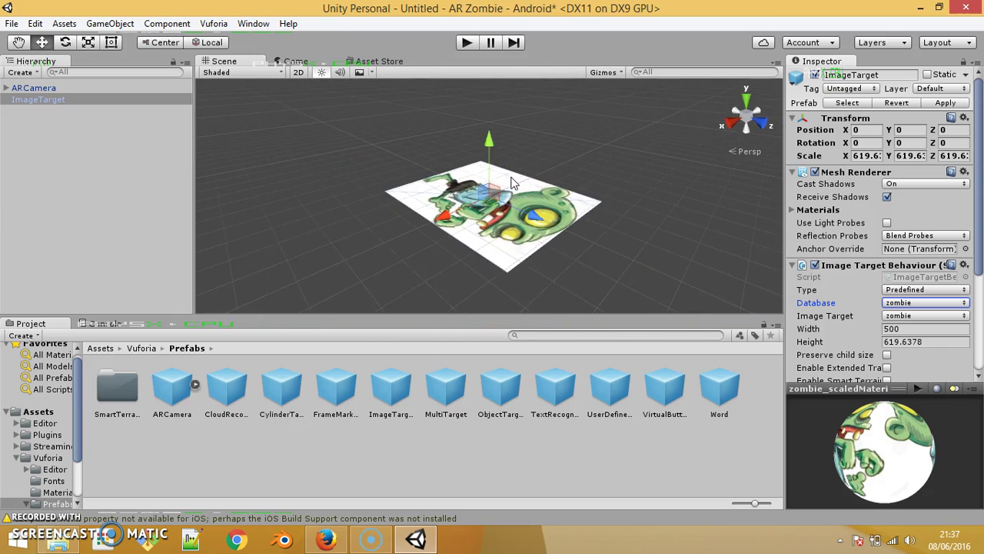
{"action": "left_click_drag", "start_coordinate": [514, 182], "coordinate": [576, 184], "text": "alt"}
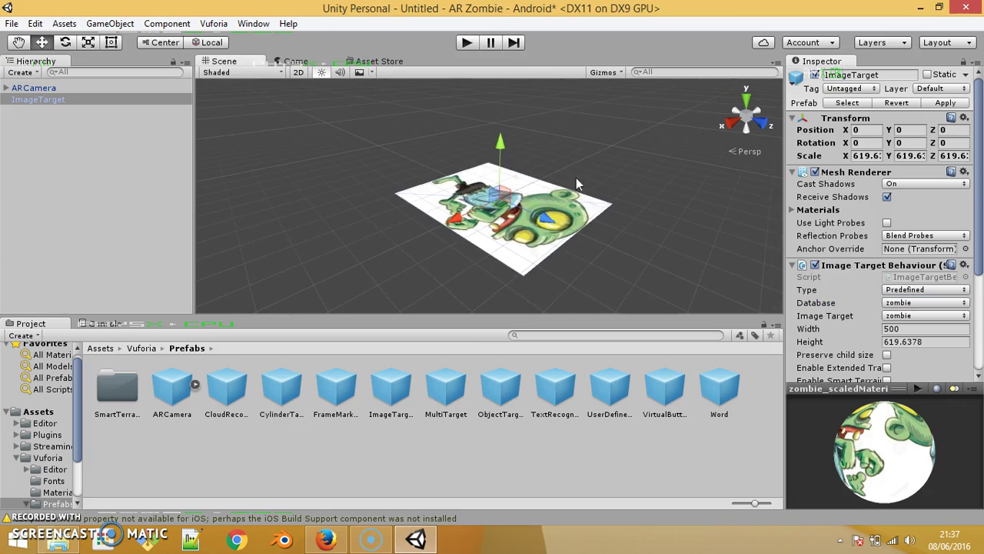
{"action": "left_click", "coordinate": [54, 88]}
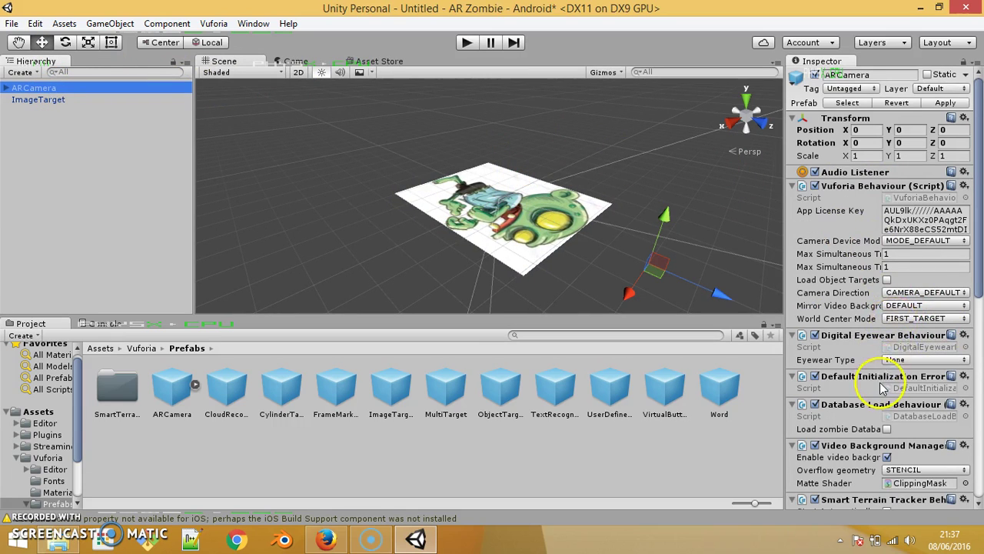
Step: Tick Load zombie Database and Activate in the ARCamera's Database Load Behaviour
{"action": "scroll", "coordinate": [882, 388], "scroll_direction": "down", "scroll_amount": 3}
{"action": "scroll", "coordinate": [867, 416], "scroll_direction": "down", "scroll_amount": 3}
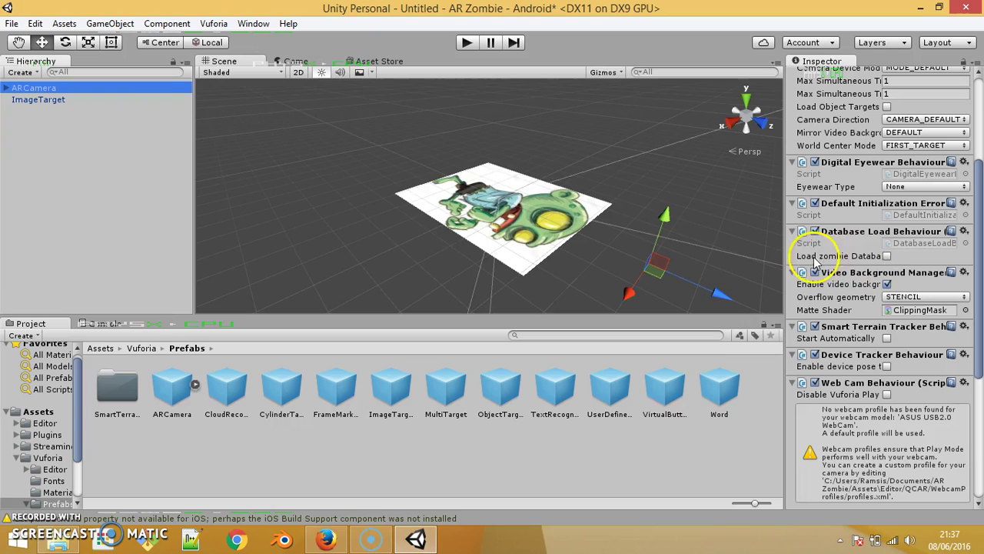
{"action": "left_click", "coordinate": [887, 257]}
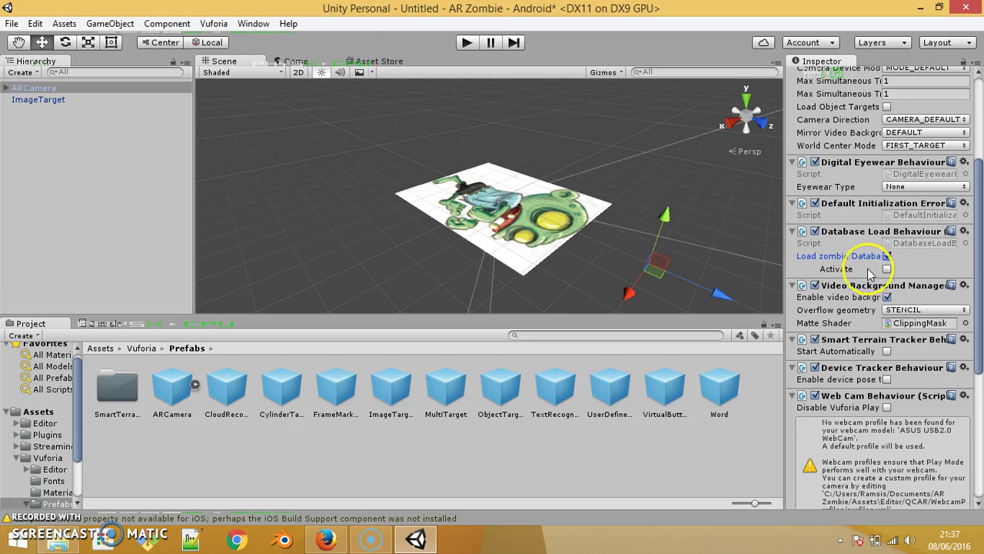
{"action": "left_click", "coordinate": [888, 268]}
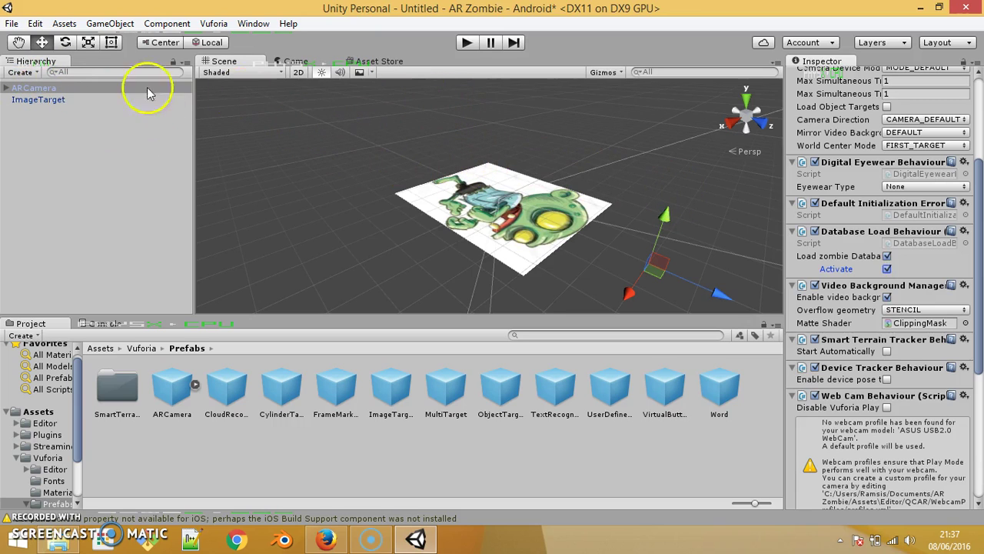
{"action": "left_click", "coordinate": [14, 88]}
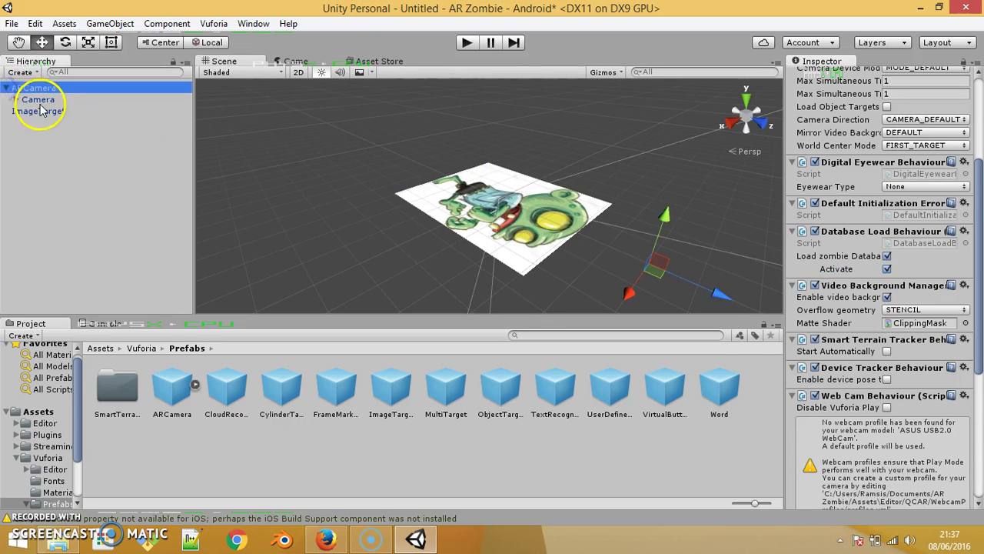
Step: Move the ARCamera along its depth axis and rotate it 90° on X
{"action": "left_click", "coordinate": [34, 99]}
{"action": "left_click", "coordinate": [43, 90]}
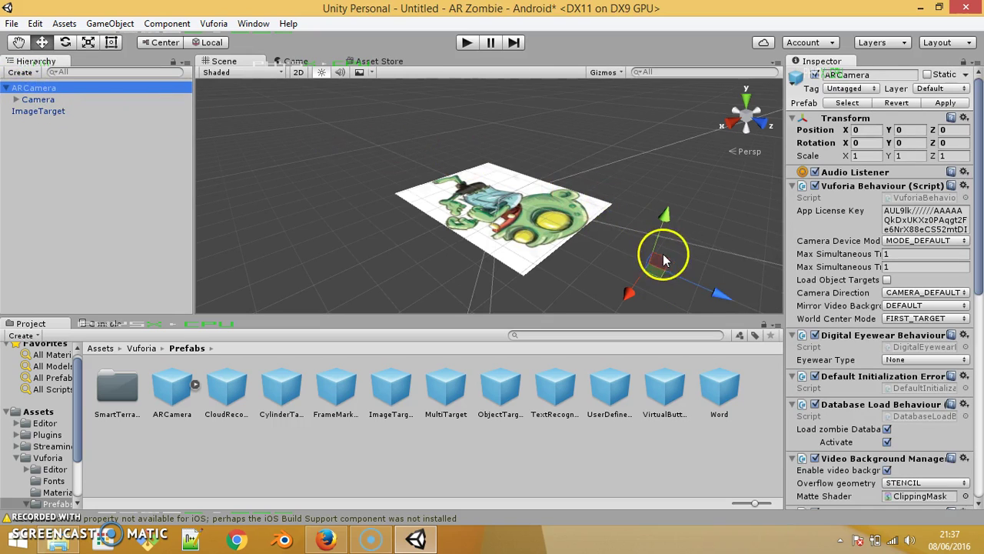
{"action": "mouse_move", "coordinate": [720, 290]}
{"action": "left_mouse_down"}
{"action": "mouse_move", "coordinate": [464, 110]}
{"action": "mouse_move", "coordinate": [514, 186]}
{"action": "left_mouse_up"}
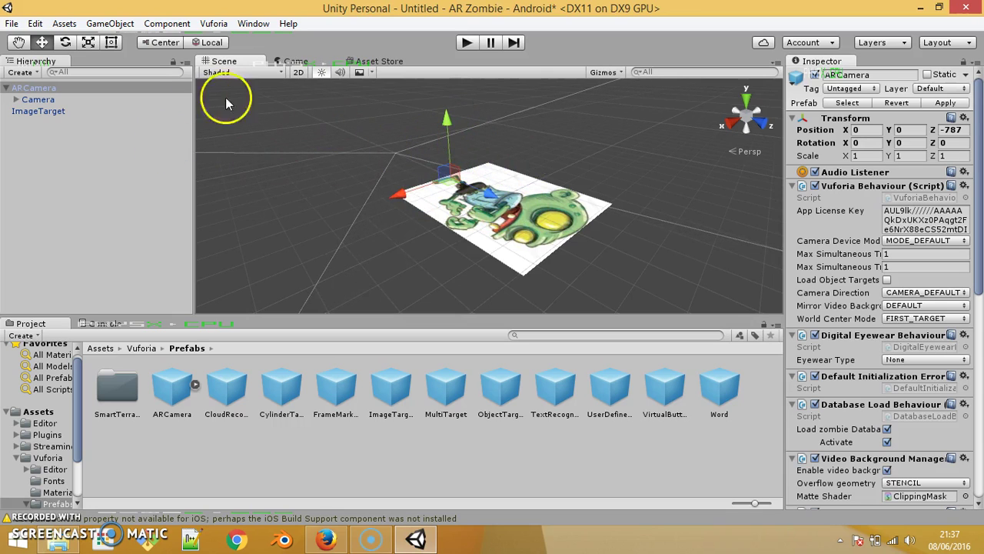
{"action": "left_click", "coordinate": [65, 43]}
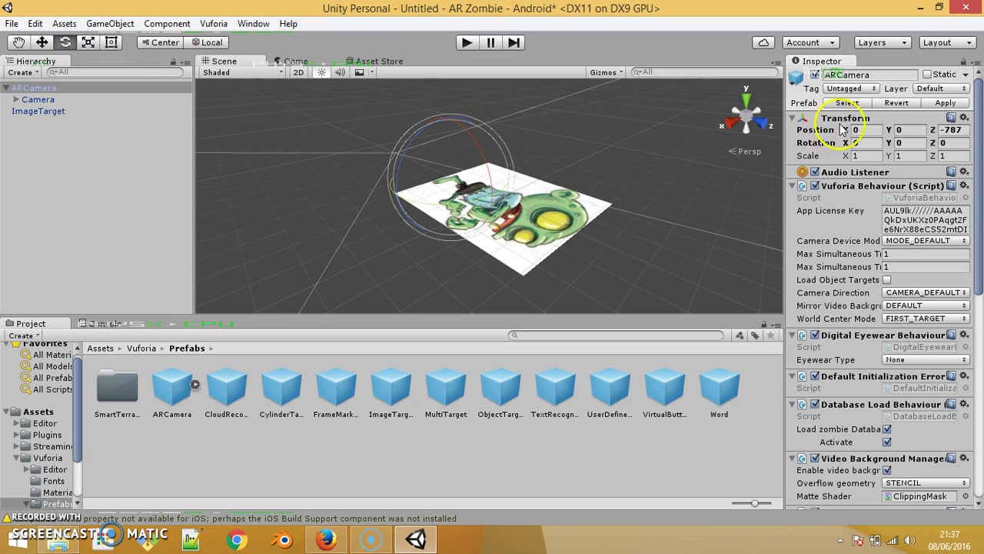
{"action": "left_click", "coordinate": [878, 145]}
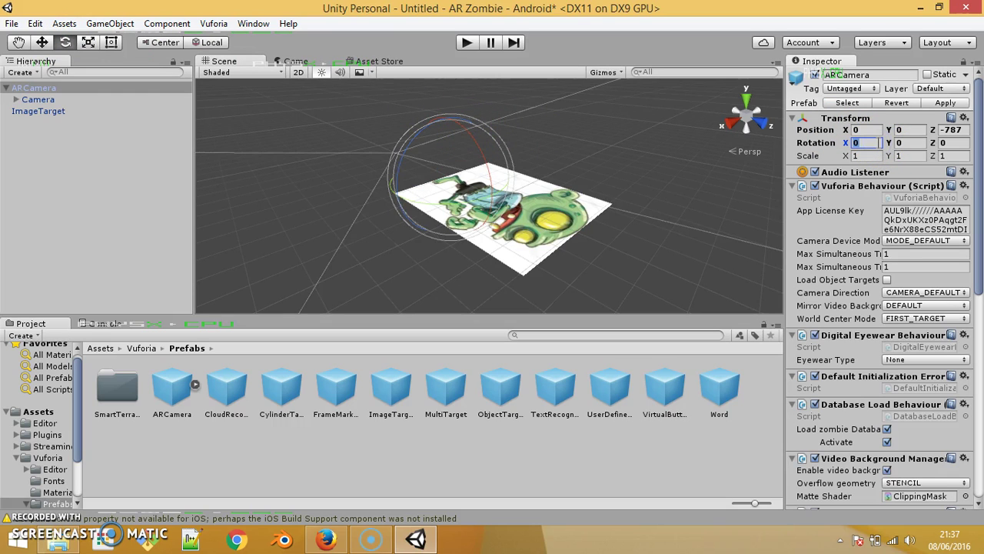
{"action": "type", "text": "90"}
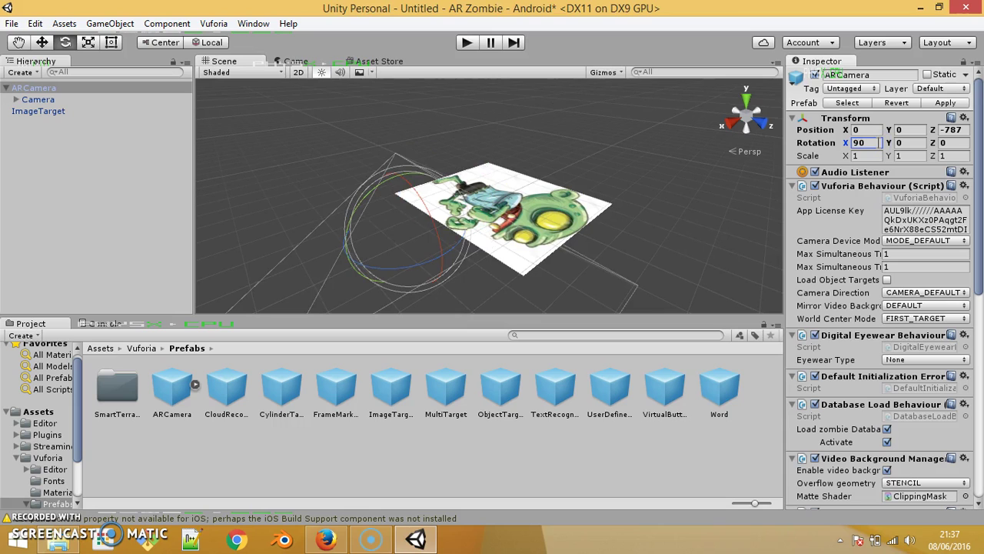
{"action": "left_click", "coordinate": [749, 113]}
{"action": "left_click", "coordinate": [746, 114]}
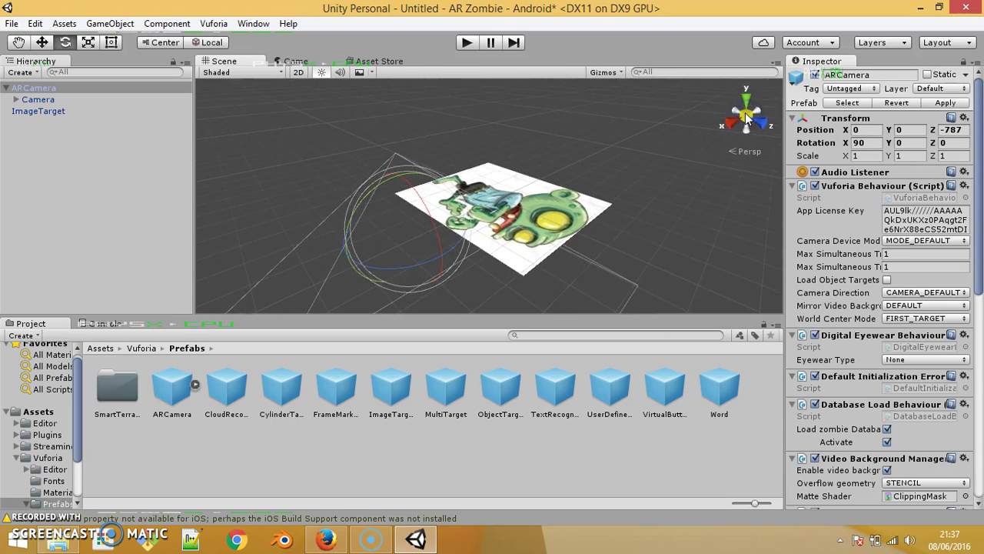
{"action": "left_click", "coordinate": [733, 122]}
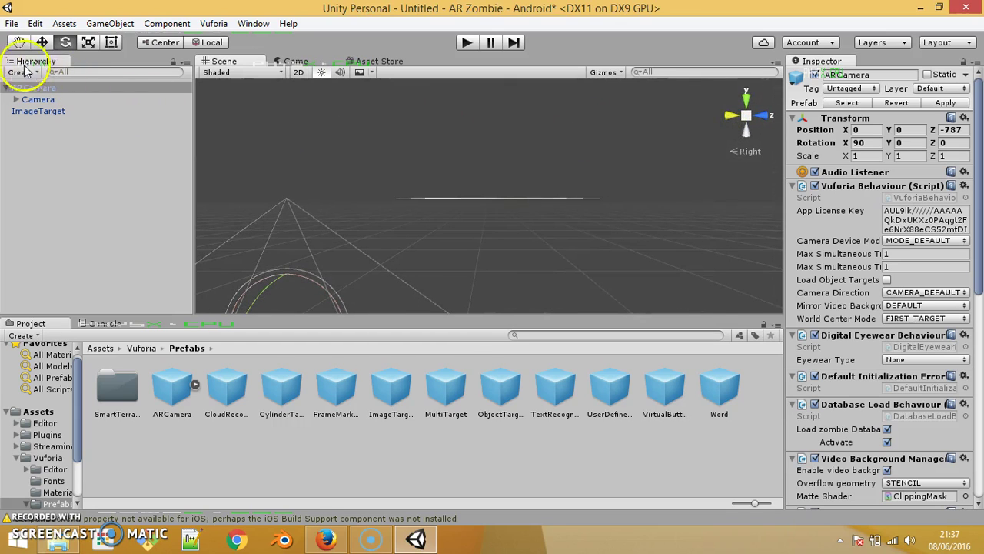
{"action": "left_click", "coordinate": [49, 42]}
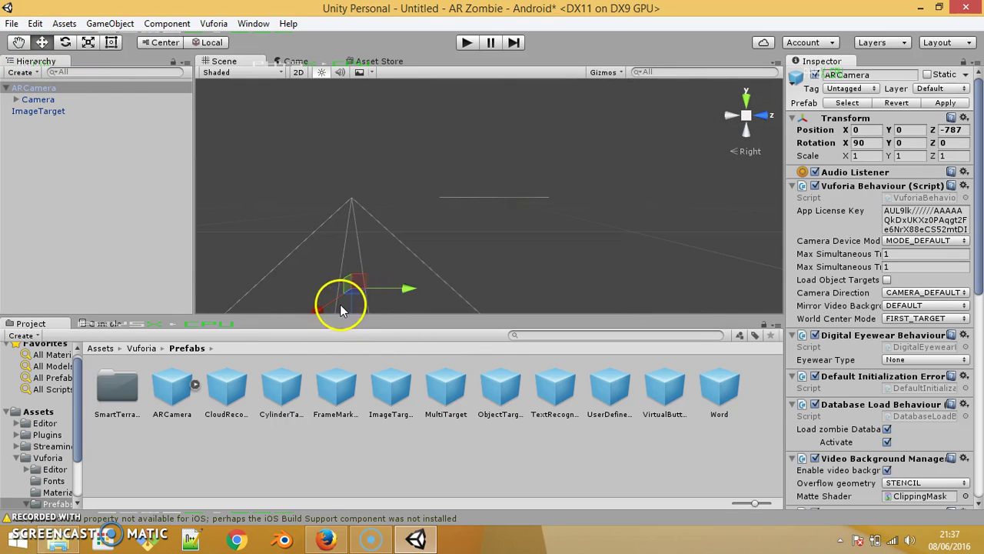
{"action": "left_click_drag", "start_coordinate": [346, 305], "coordinate": [350, 197]}
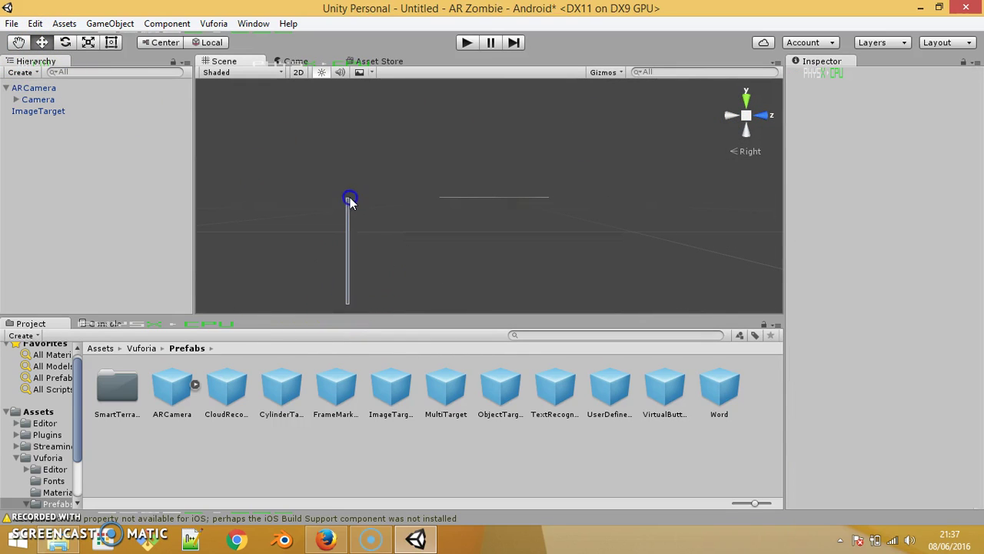
{"action": "left_click", "coordinate": [46, 87]}
Step: Raise the ARCamera to Y 1105 over the image target and open the Asset Store
{"action": "scroll", "coordinate": [375, 300], "scroll_direction": "down", "scroll_amount": 1}
{"action": "scroll", "coordinate": [365, 299], "scroll_direction": "down", "scroll_amount": 2}
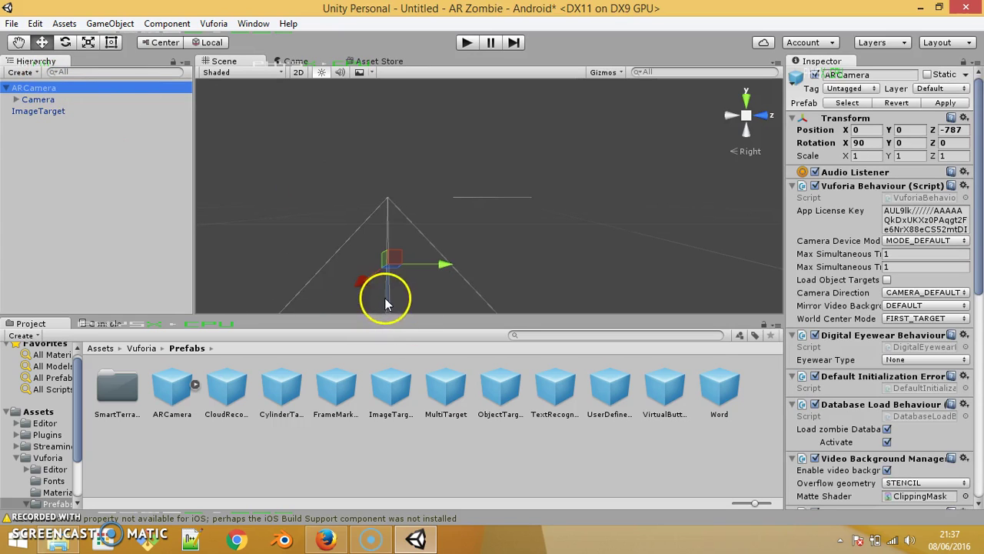
{"action": "left_click_drag", "start_coordinate": [386, 292], "coordinate": [399, 148]}
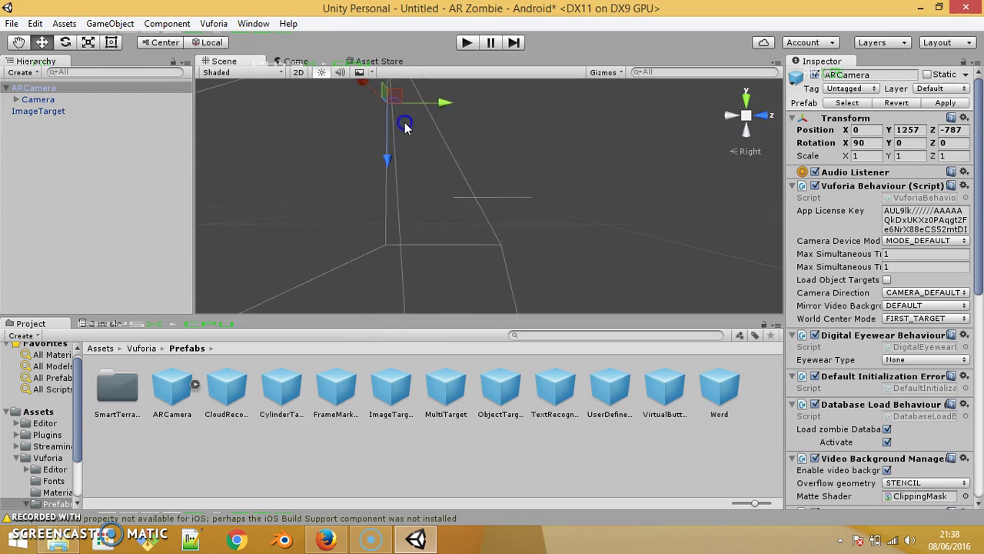
{"action": "left_click_drag", "start_coordinate": [443, 115], "coordinate": [744, 115]}
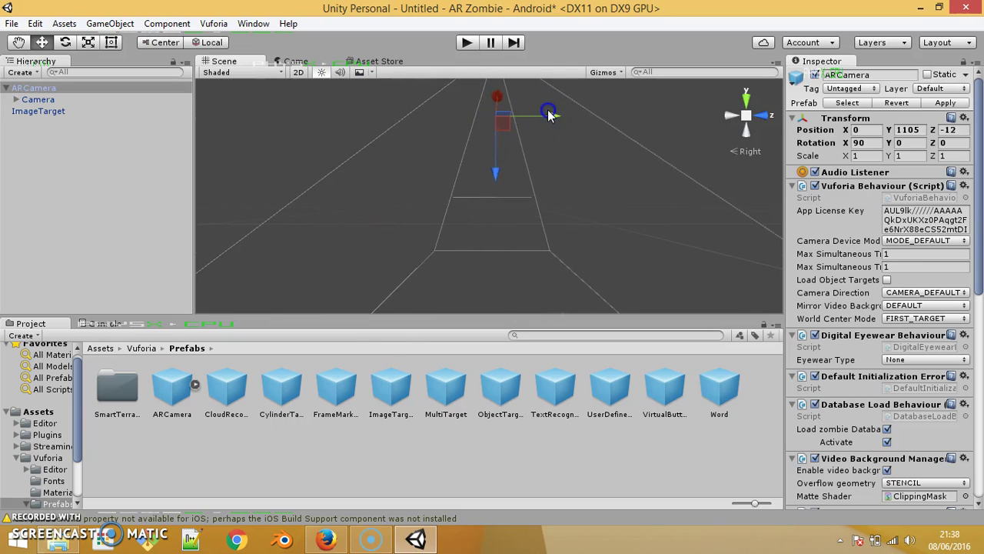
{"action": "left_click", "coordinate": [724, 115]}
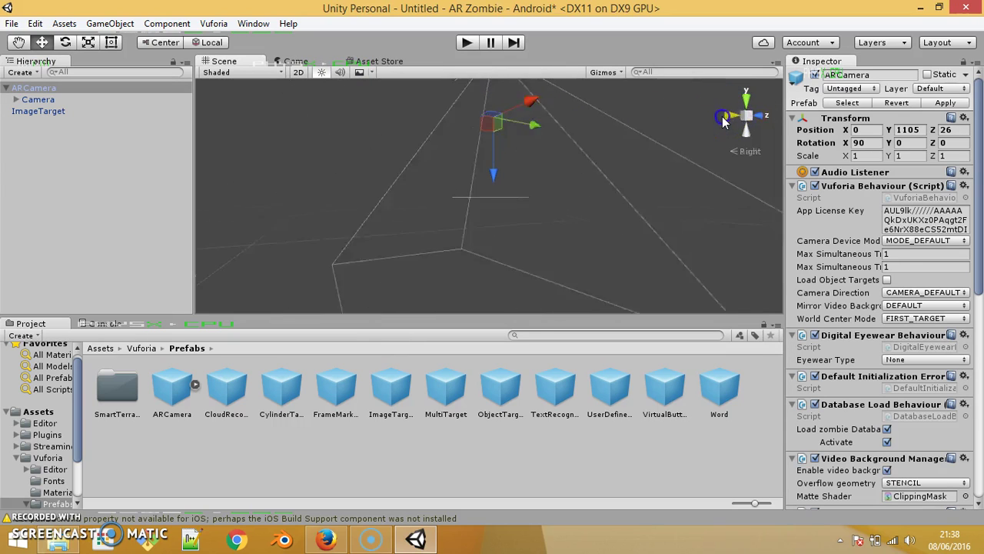
{"action": "left_click", "coordinate": [727, 116]}
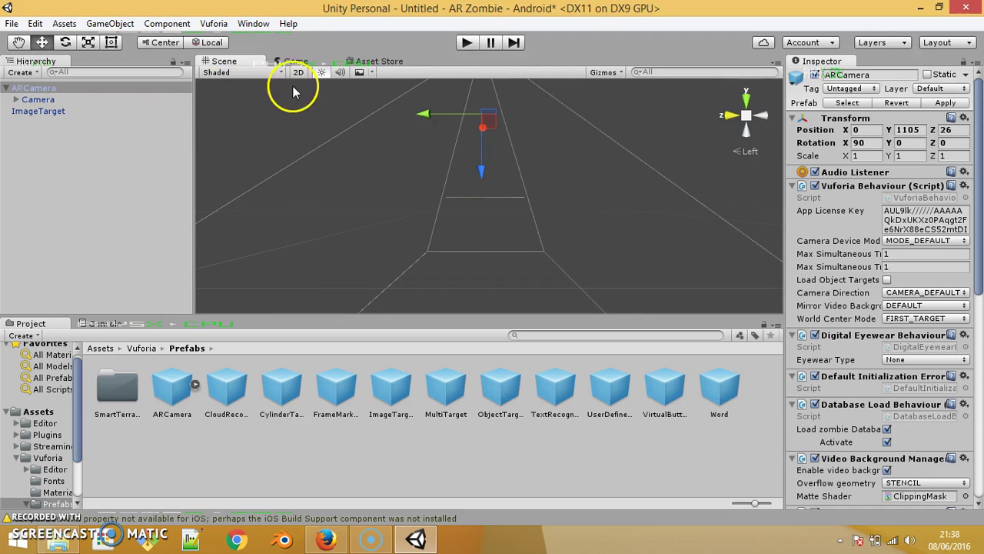
{"action": "left_click", "coordinate": [36, 103]}
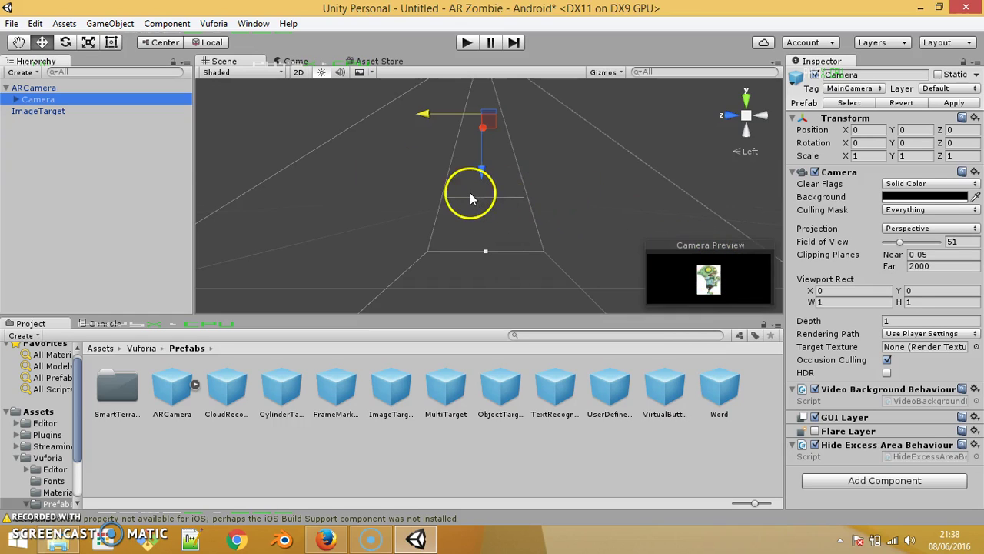
{"action": "left_click", "coordinate": [384, 62]}
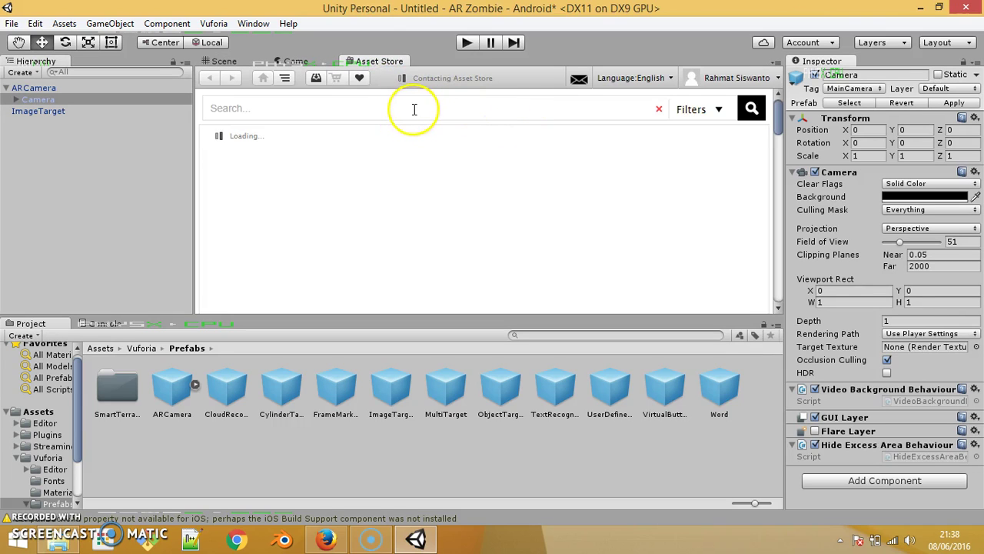
Step: Search the Asset Store for 'zombie' and open the free Zombie model by Pxltiger
{"action": "left_click", "coordinate": [374, 108]}
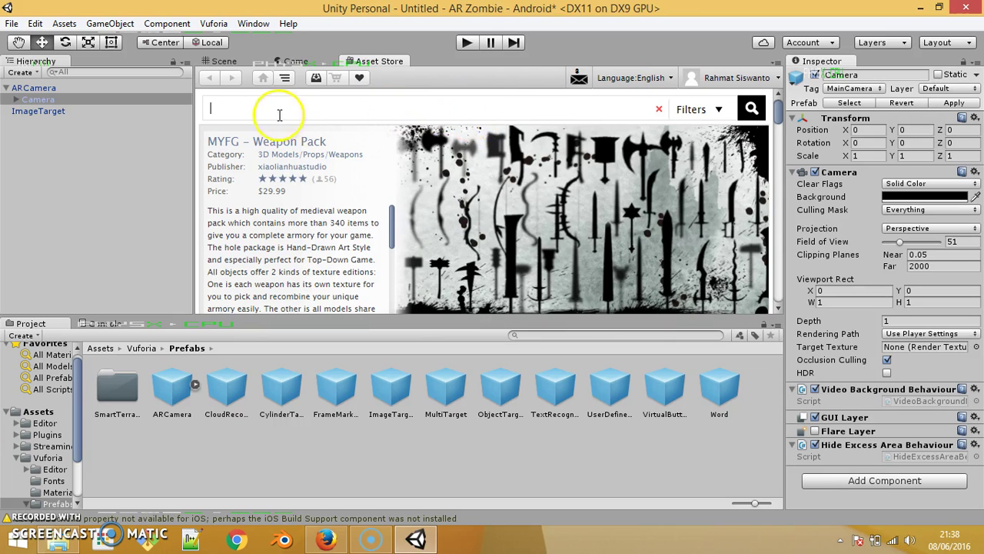
{"action": "key", "text": "Return"}
{"action": "scroll", "coordinate": [354, 211], "scroll_direction": "down", "scroll_amount": 1}
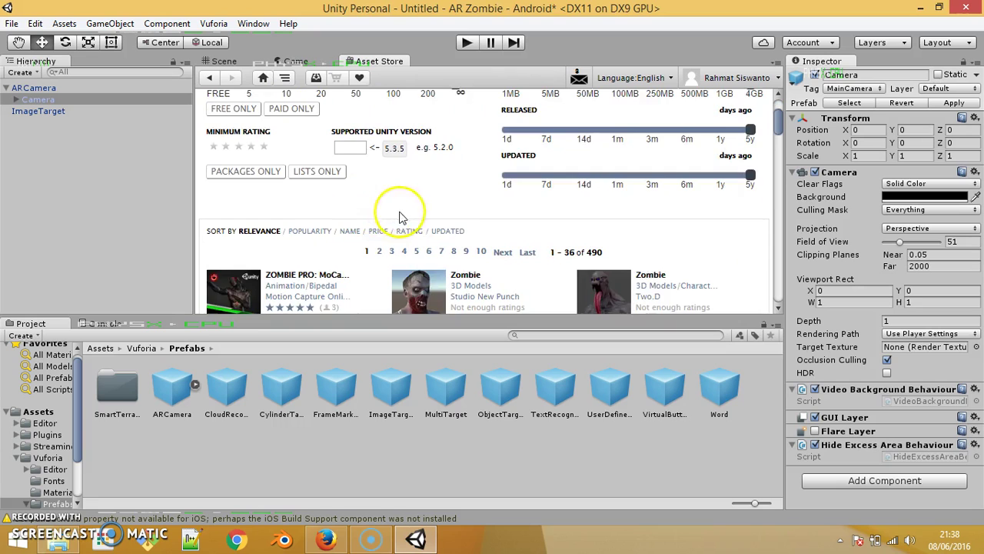
{"action": "scroll", "coordinate": [419, 216], "scroll_direction": "down", "scroll_amount": 2}
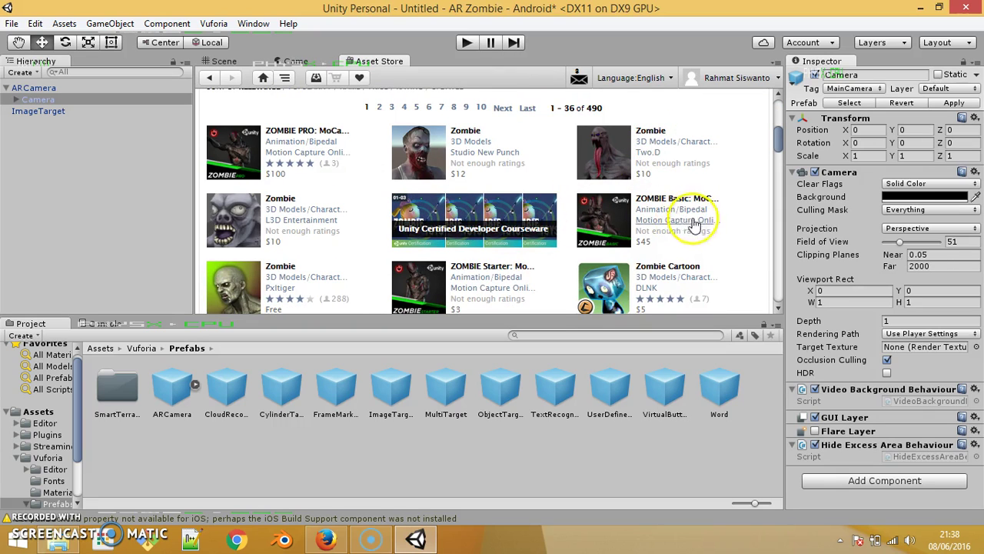
{"action": "scroll", "coordinate": [704, 224], "scroll_direction": "down", "scroll_amount": 2}
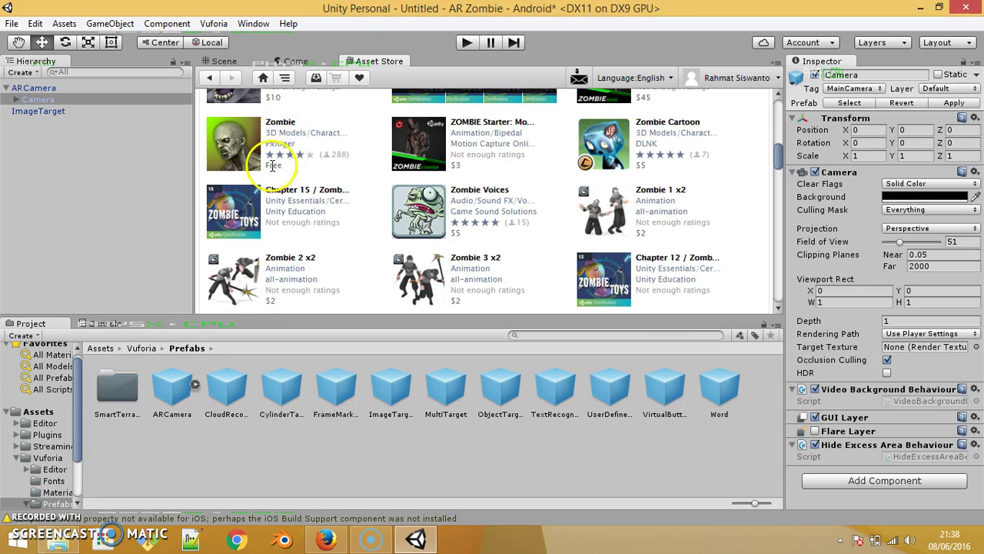
{"action": "left_click", "coordinate": [279, 125]}
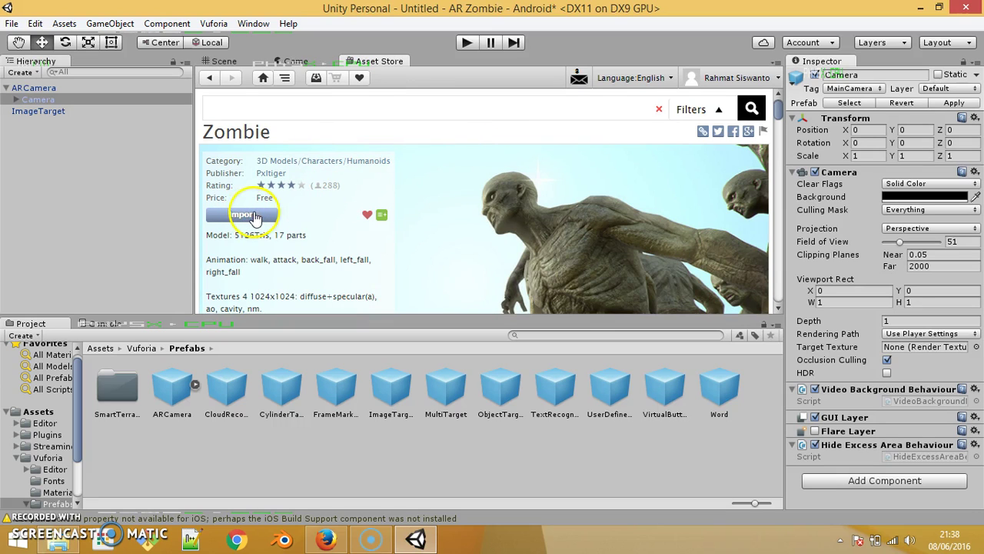
Step: Import the free Zombie package with all its listed files into the project
{"action": "left_click", "coordinate": [254, 216]}
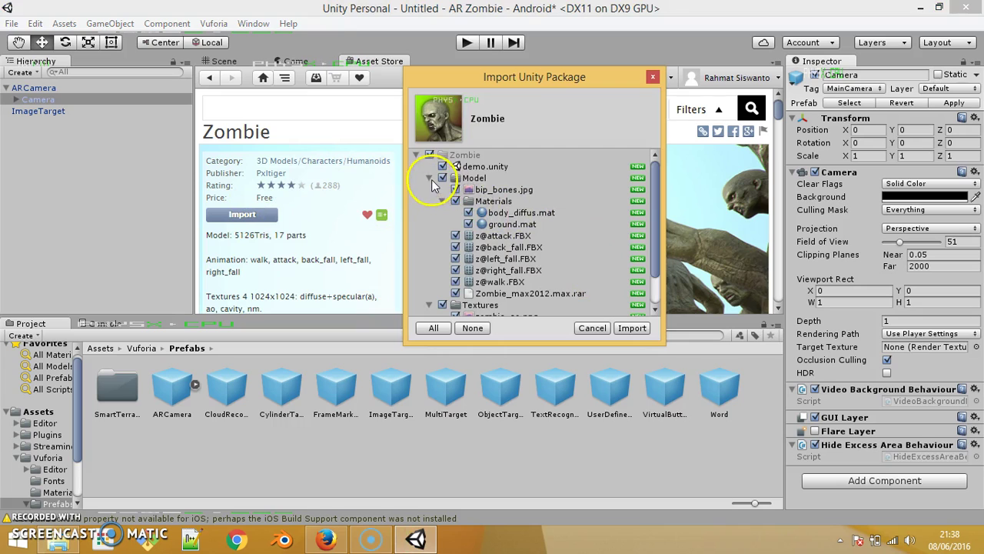
{"action": "left_click", "coordinate": [627, 329]}
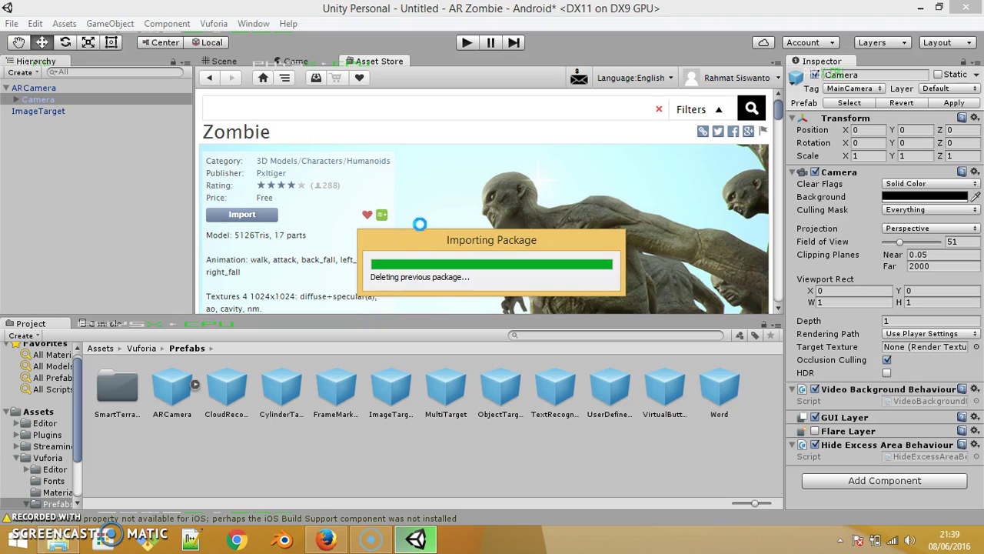
Step: Drag the z@walk model from Assets/Zombie/Model onto ImageTarget as its child
{"action": "left_click", "coordinate": [17, 459]}
{"action": "left_click", "coordinate": [35, 416]}
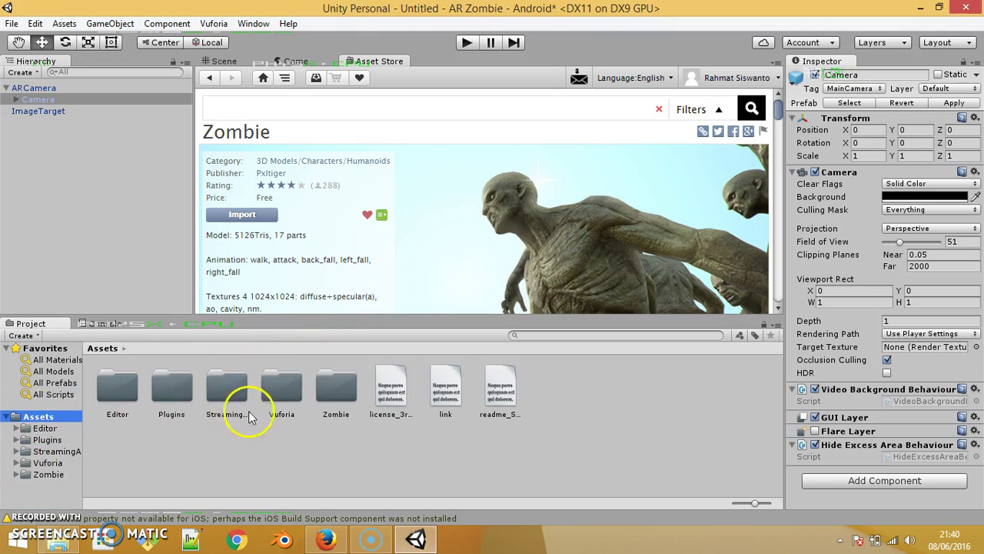
{"action": "left_click", "coordinate": [336, 388]}
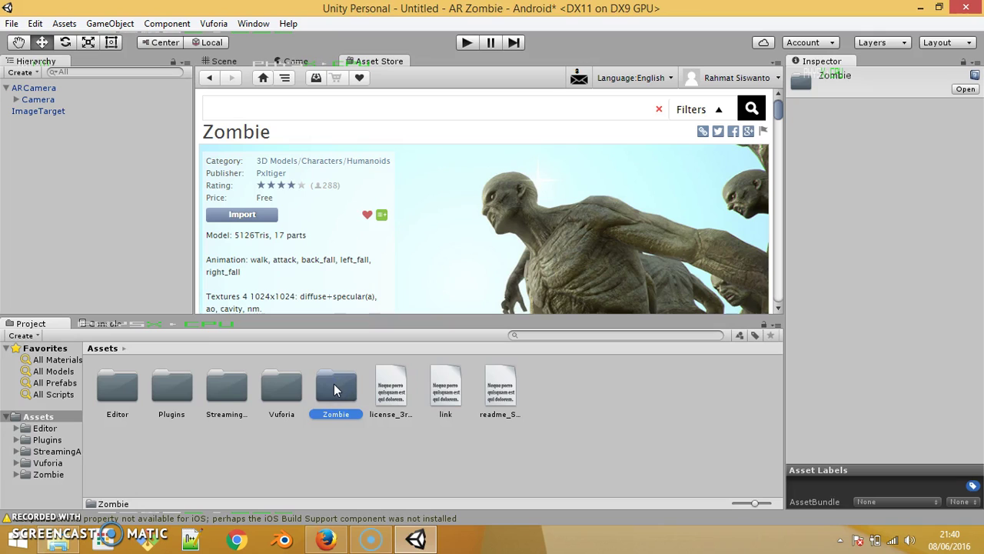
{"action": "double_click", "coordinate": [334, 388]}
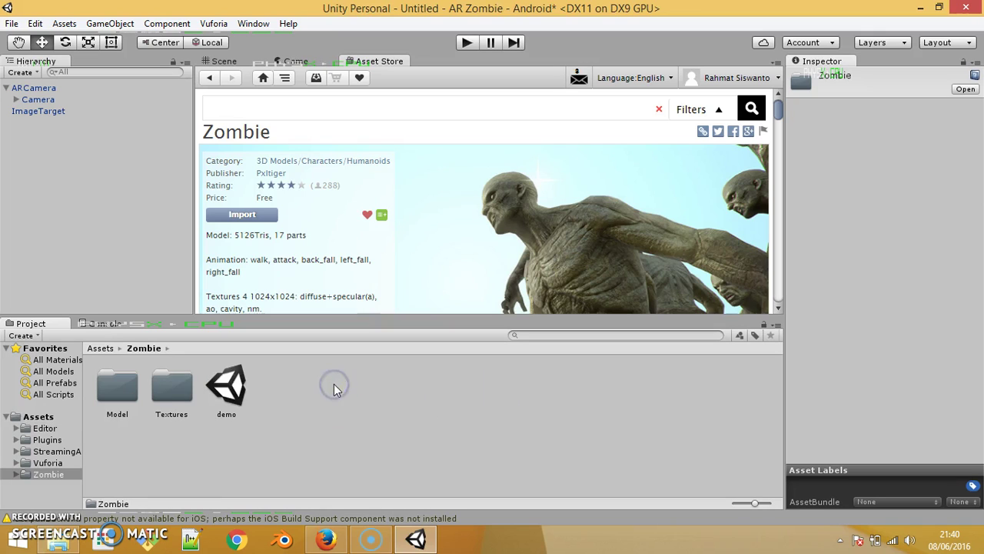
{"action": "double_click", "coordinate": [125, 393]}
{"action": "left_click", "coordinate": [441, 391]}
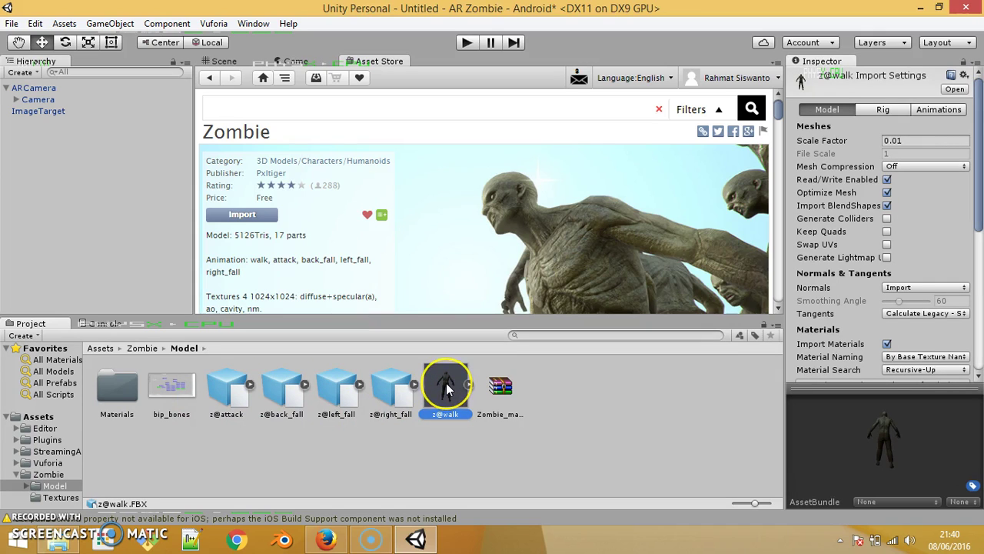
{"action": "left_click_drag", "start_coordinate": [333, 334], "coordinate": [80, 223]}
{"action": "left_click_drag", "start_coordinate": [52, 160], "coordinate": [44, 112]}
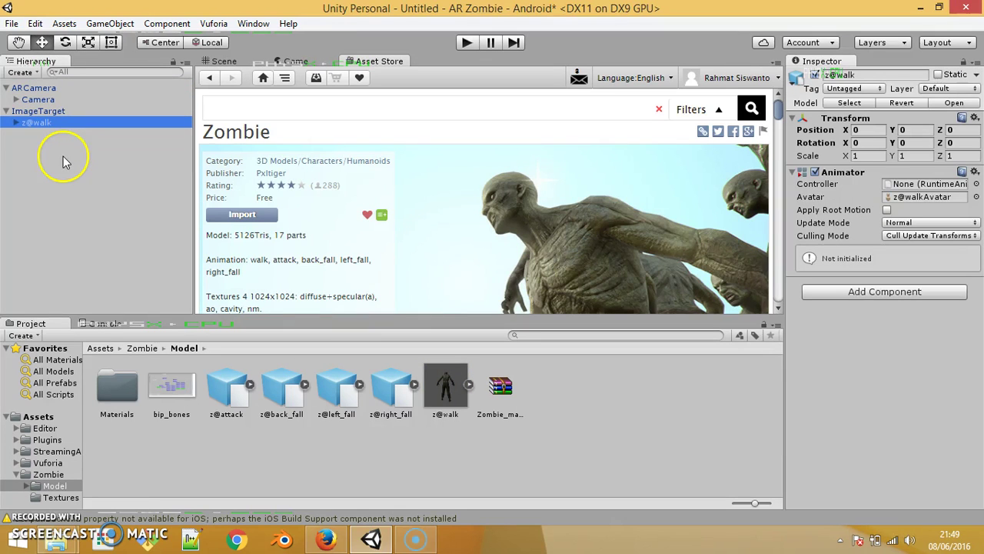
Step: Return to the Scene view and pan to frame the zombie standing on the image target
{"action": "left_click", "coordinate": [238, 65]}
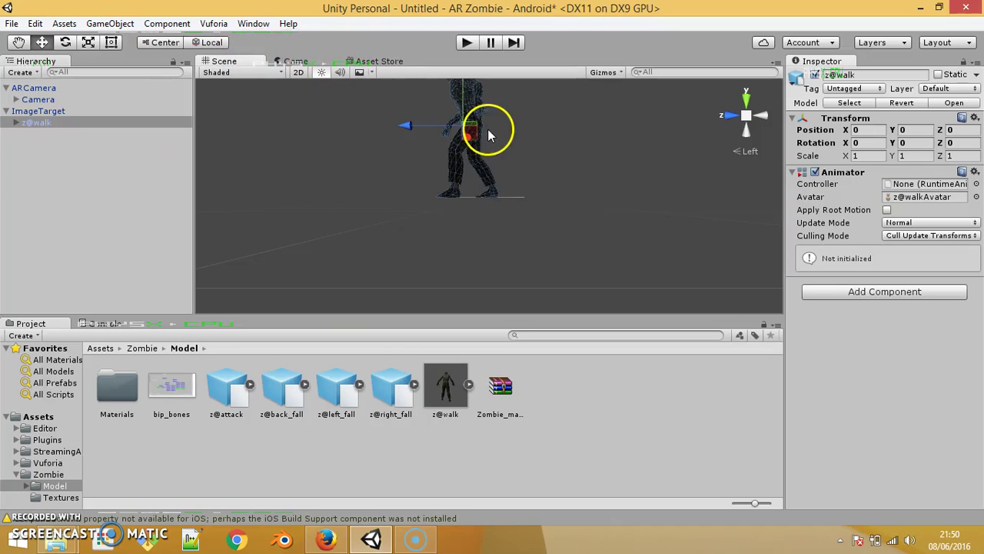
{"action": "left_click_drag", "start_coordinate": [494, 141], "coordinate": [540, 182]}
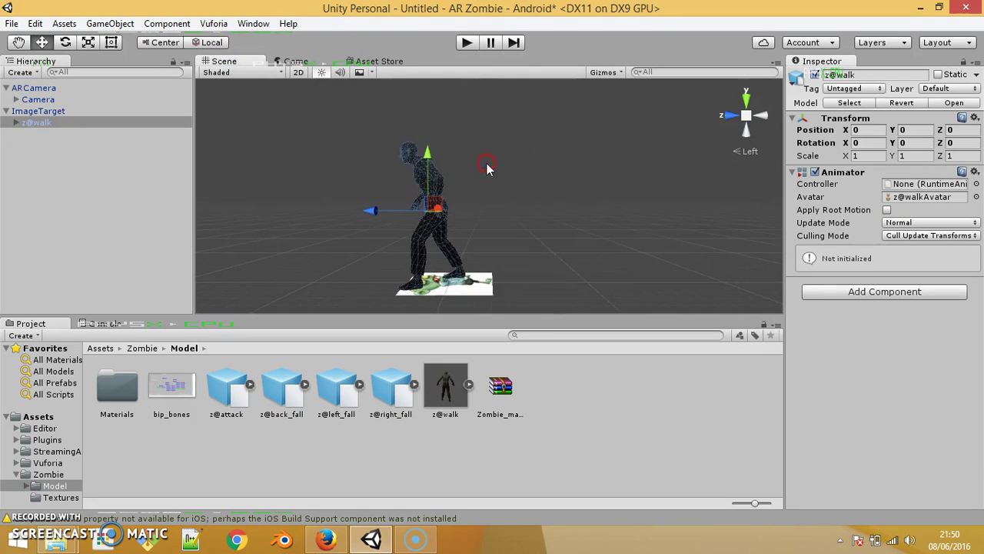
{"action": "middle_click_drag", "start_coordinate": [540, 183], "coordinate": [570, 186]}
{"action": "left_click", "coordinate": [250, 138]}
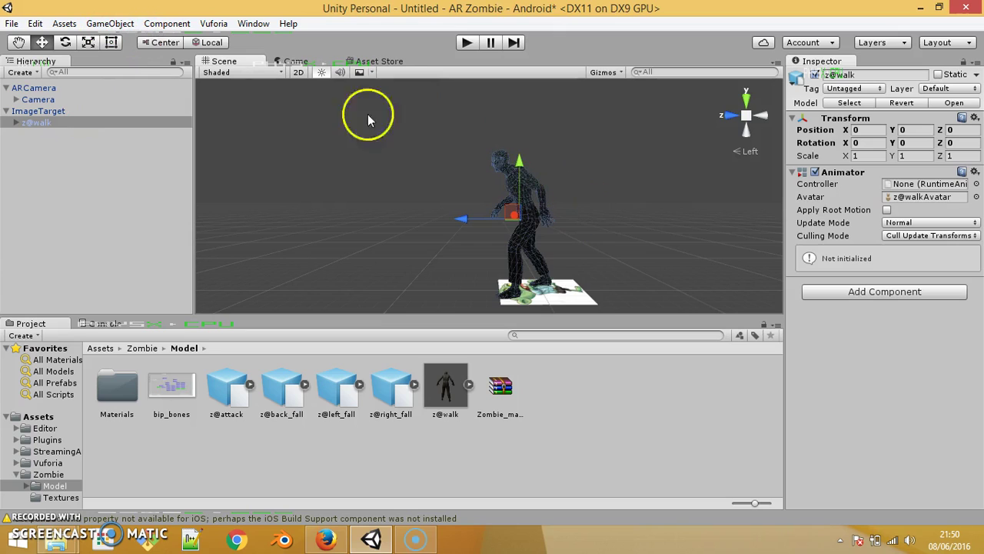
{"action": "left_click", "coordinate": [109, 25]}
{"action": "mouse_move", "coordinate": [118, 107]}
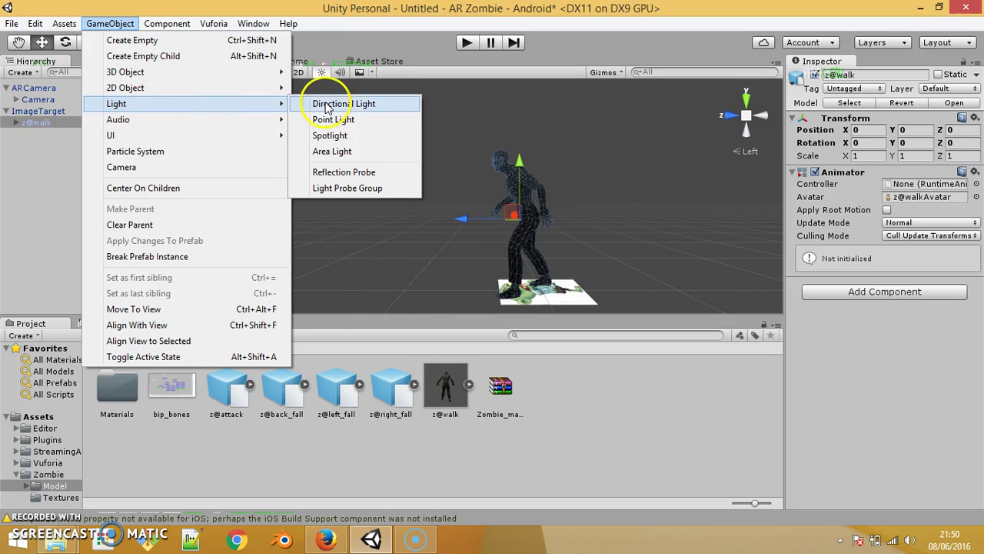
Step: Add two directional lights, raising the first one up away from the zombie
{"action": "left_click", "coordinate": [337, 108]}
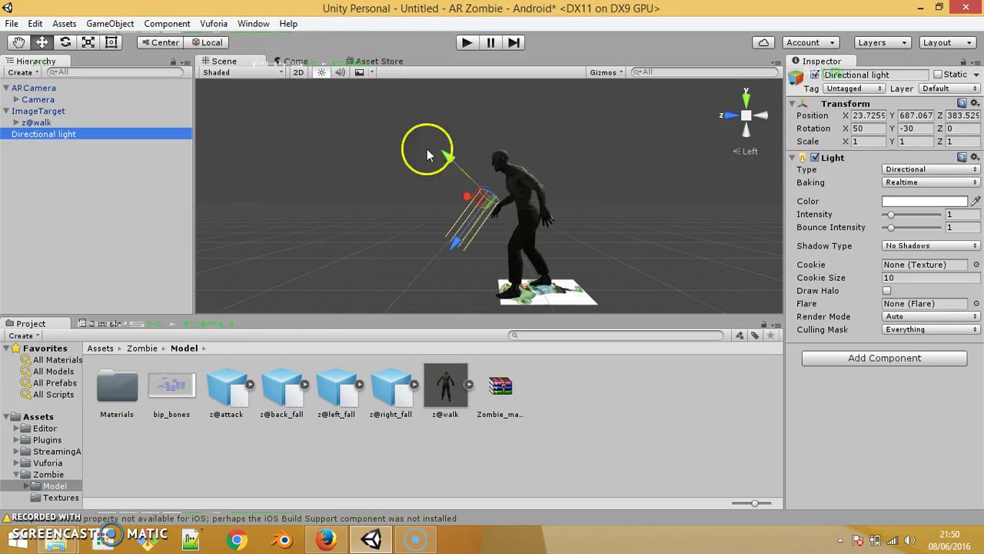
{"action": "left_click_drag", "start_coordinate": [453, 241], "coordinate": [559, 171]}
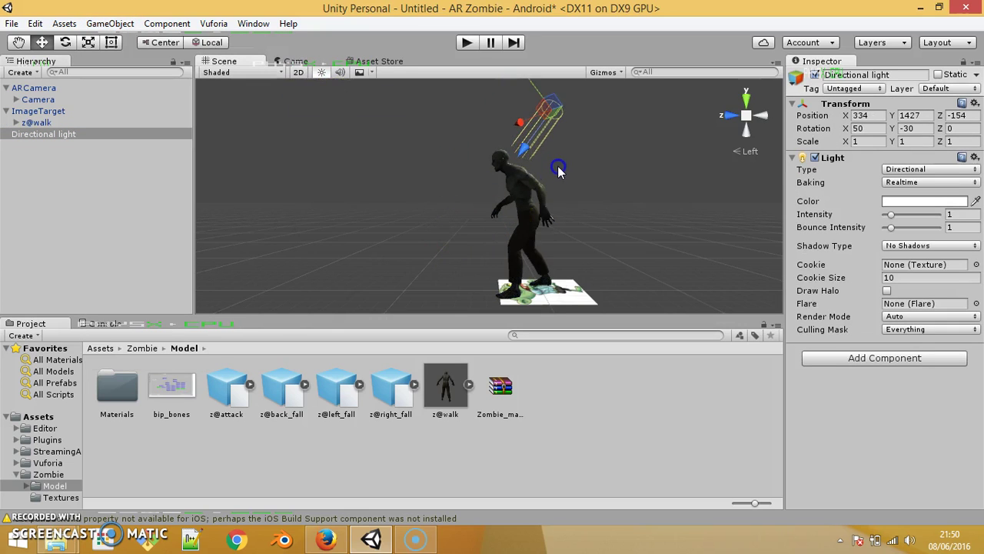
{"action": "left_click", "coordinate": [110, 23]}
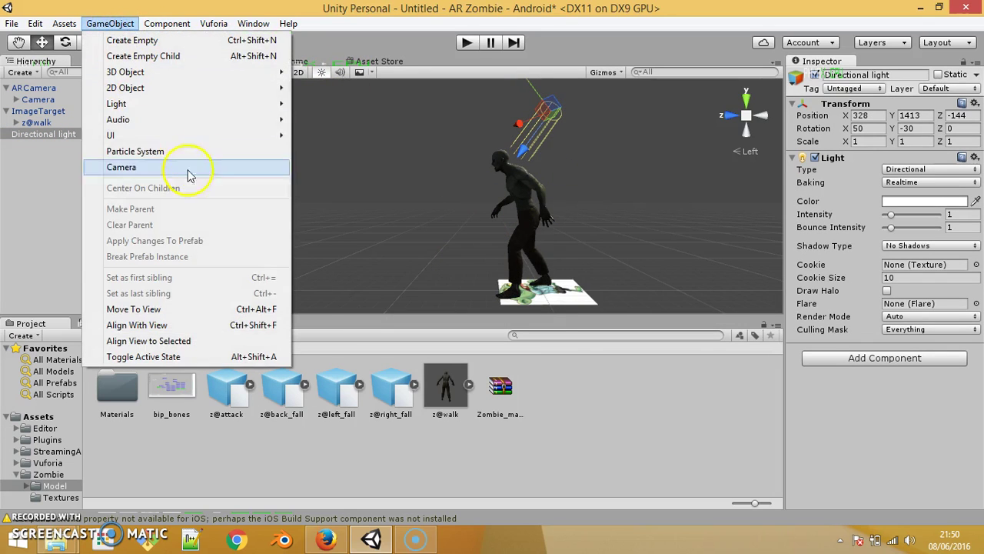
{"action": "mouse_move", "coordinate": [283, 112]}
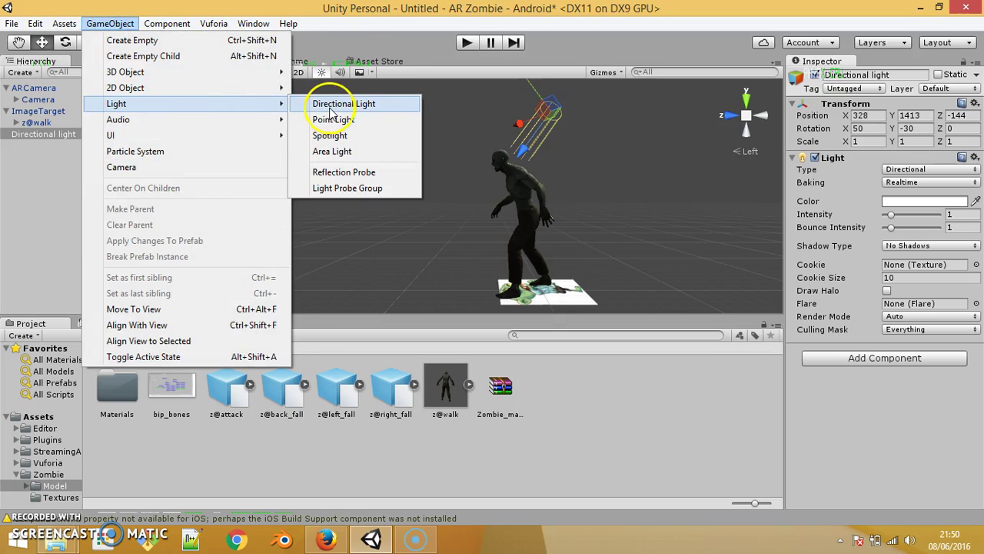
{"action": "left_click", "coordinate": [330, 109]}
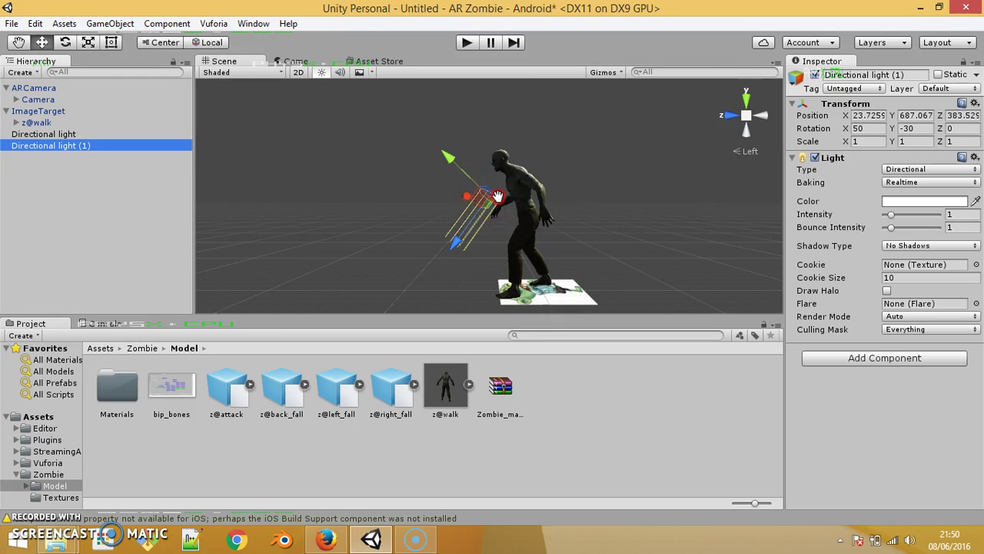
{"action": "middle_click_drag", "start_coordinate": [475, 199], "coordinate": [435, 218]}
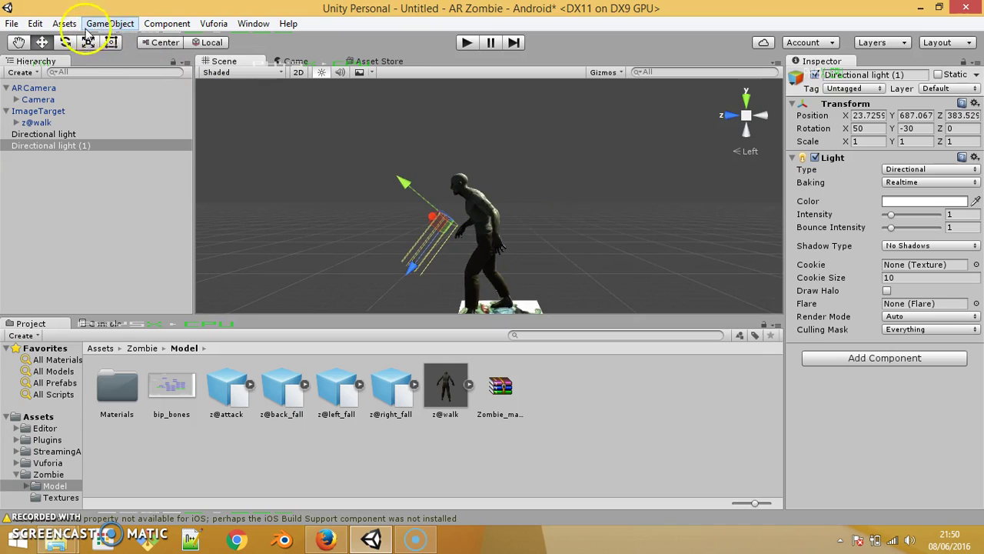
Step: Rotate the second light to 10.79, -160.9, -152.43 and move it to 45, 699, 445
{"action": "key", "text": "e"}
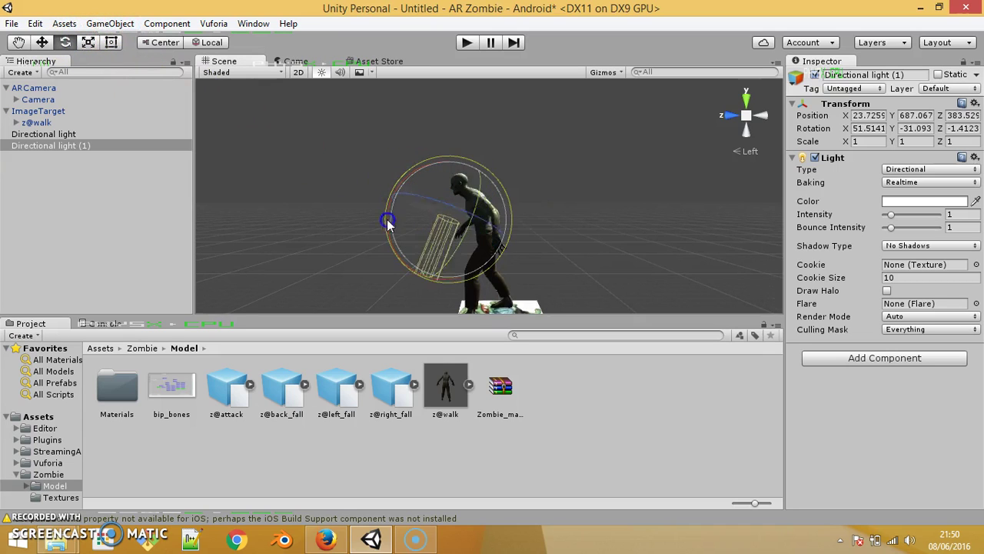
{"action": "left_click_drag", "start_coordinate": [406, 181], "coordinate": [452, 273]}
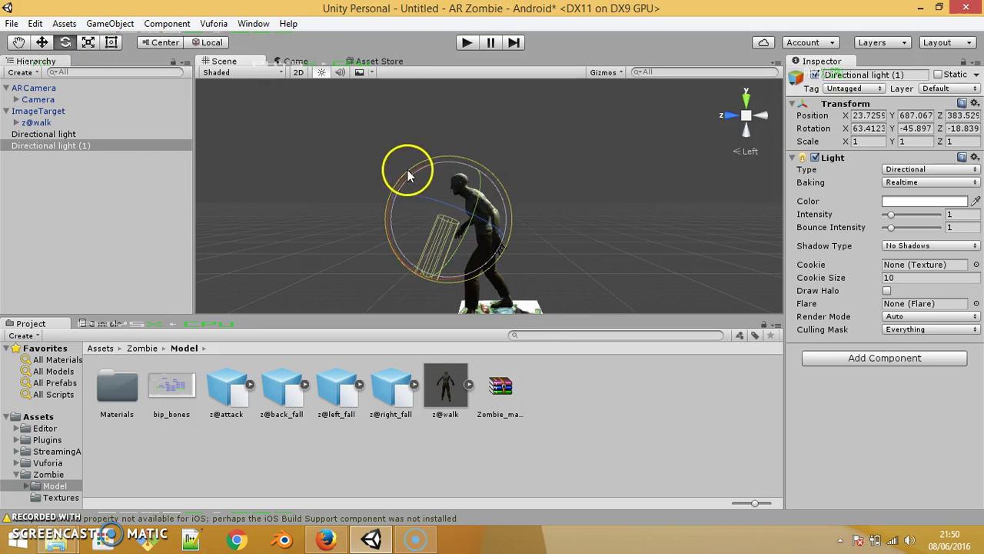
{"action": "left_click_drag", "start_coordinate": [407, 175], "coordinate": [402, 287]}
{"action": "left_click_drag", "start_coordinate": [400, 177], "coordinate": [402, 269]}
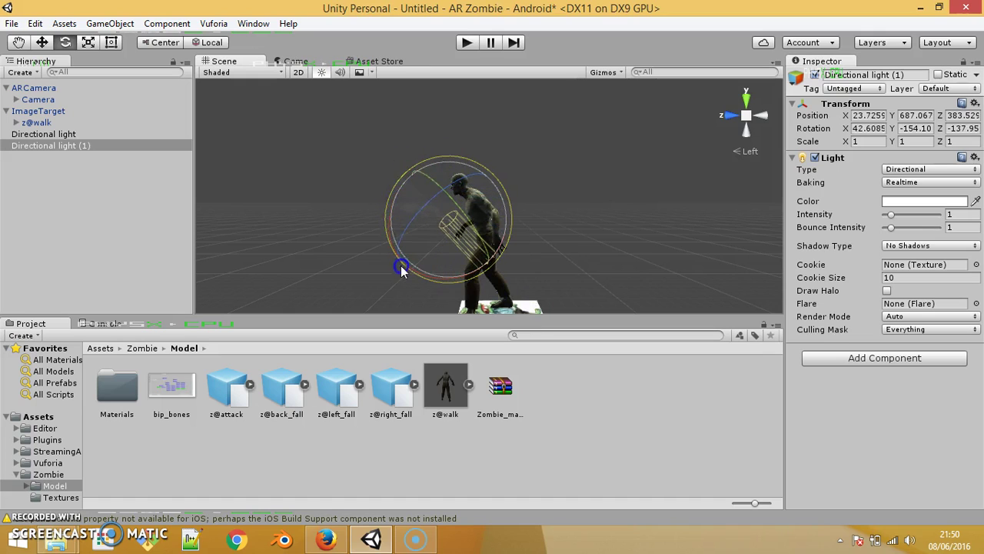
{"action": "left_click_drag", "start_coordinate": [406, 185], "coordinate": [425, 274]}
{"action": "left_click_drag", "start_coordinate": [402, 205], "coordinate": [393, 218]}
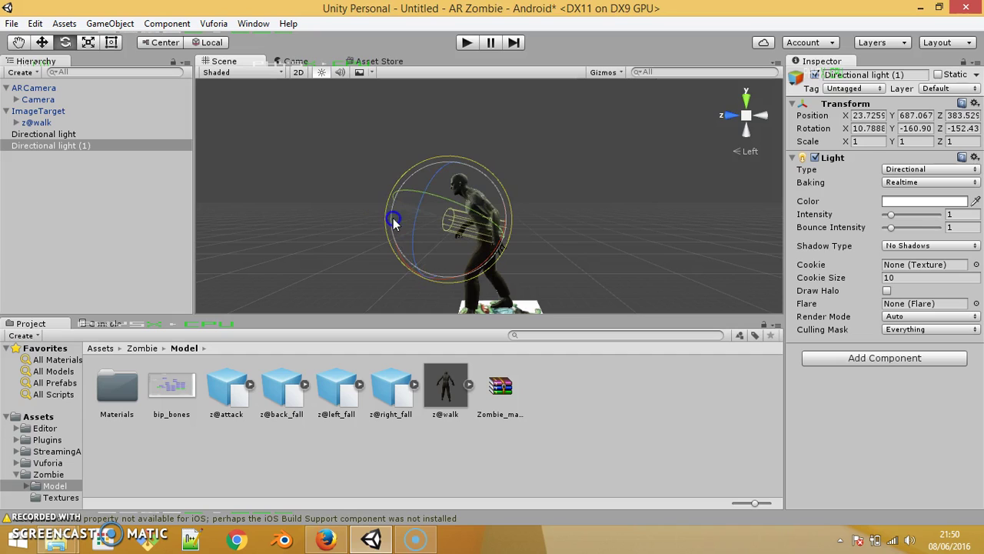
{"action": "left_click", "coordinate": [735, 113]}
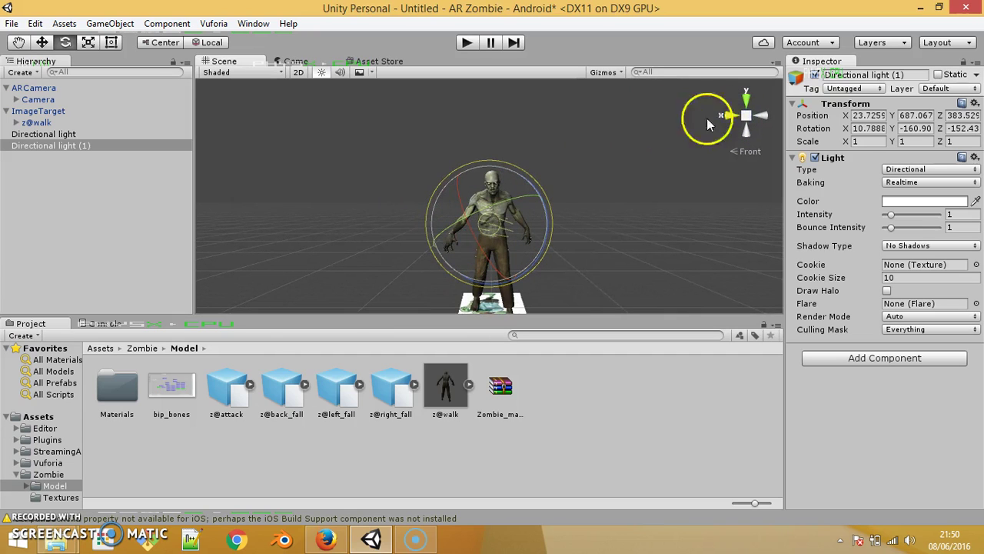
{"action": "left_click", "coordinate": [746, 98]}
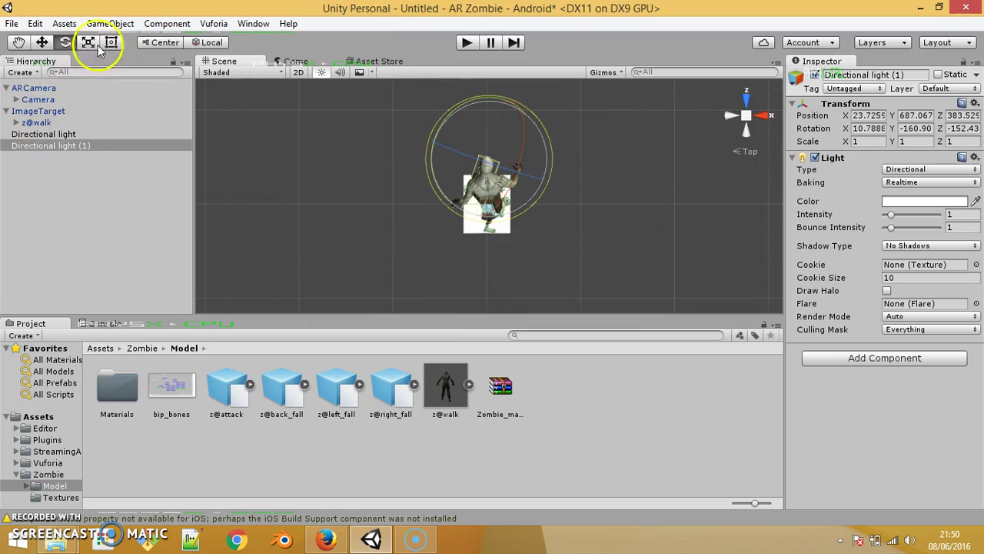
{"action": "left_click", "coordinate": [41, 42]}
{"action": "left_click_drag", "start_coordinate": [473, 208], "coordinate": [500, 219]}
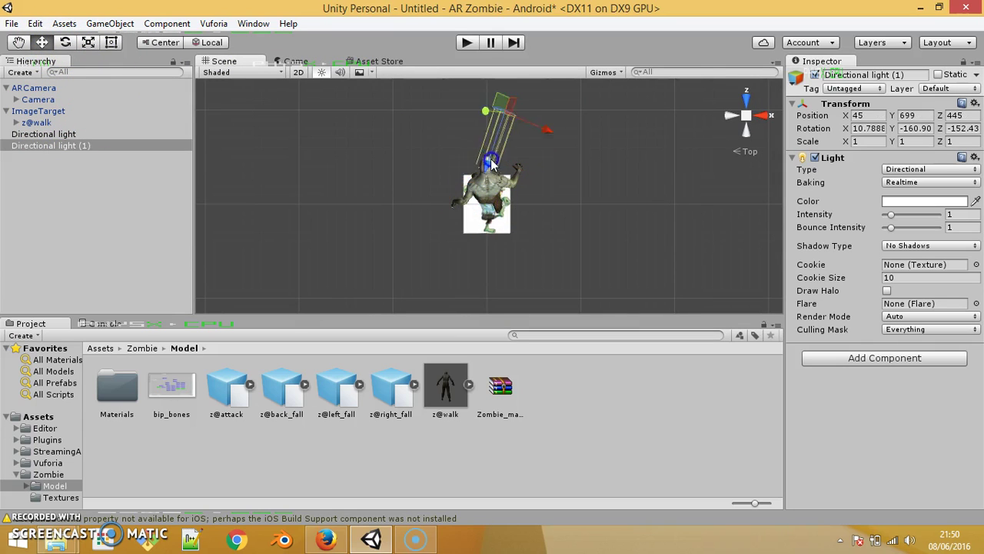
Step: Move the first directional light to 374, 1522, -223 and reframe the view on the zombie
{"action": "left_click", "coordinate": [42, 134]}
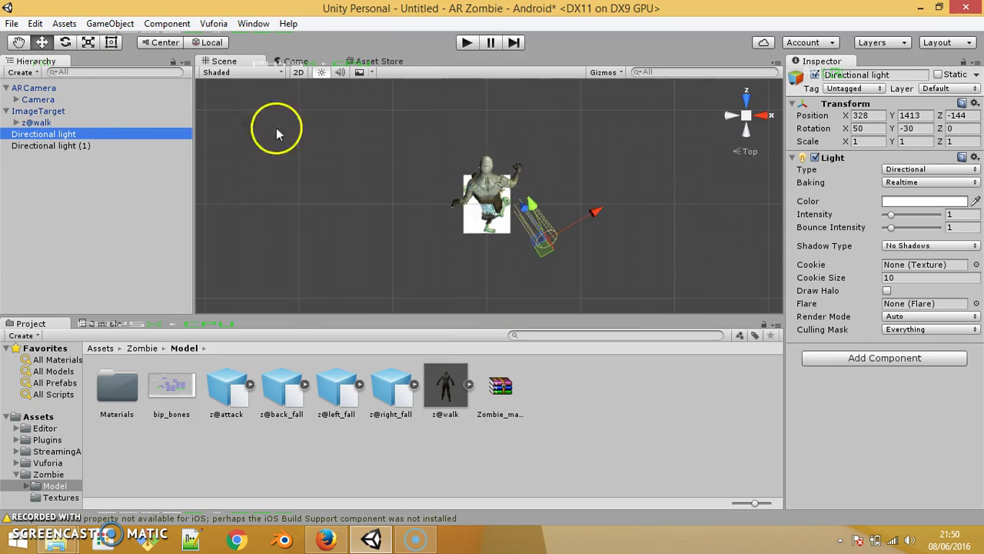
{"action": "left_click_drag", "start_coordinate": [544, 229], "coordinate": [532, 233]}
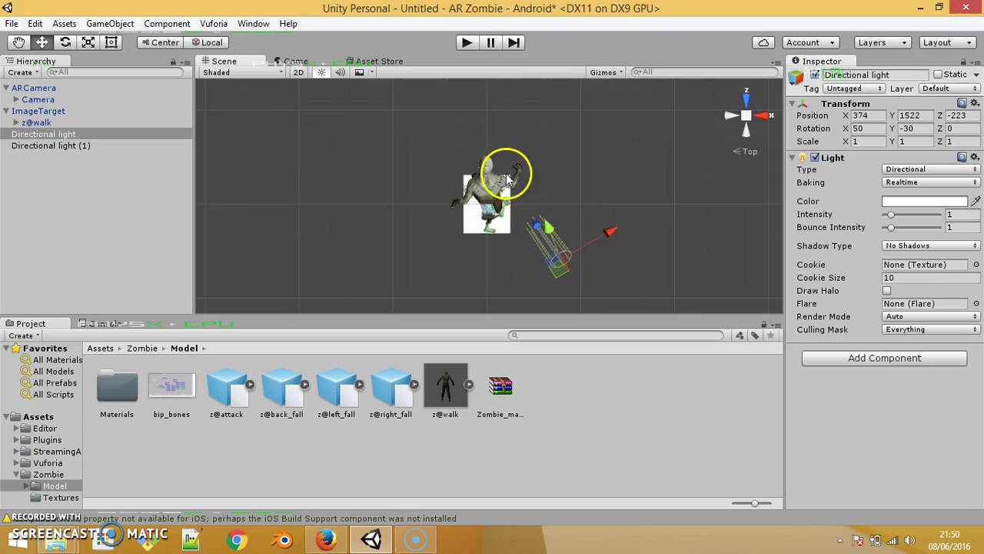
{"action": "scroll", "coordinate": [494, 158], "scroll_direction": "up", "scroll_amount": 3}
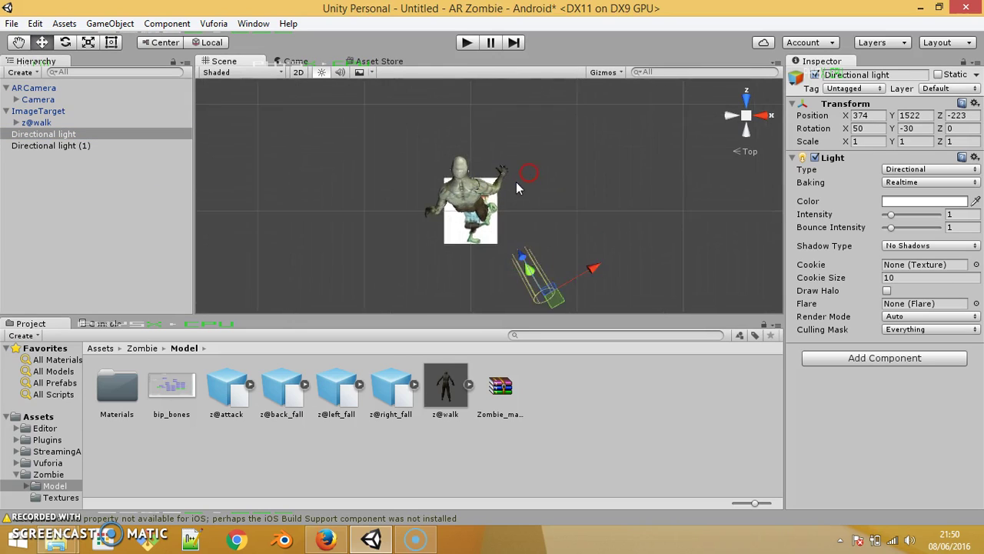
{"action": "scroll", "coordinate": [516, 184], "scroll_direction": "up", "scroll_amount": 2}
{"action": "left_click_drag", "start_coordinate": [474, 167], "coordinate": [479, 201]}
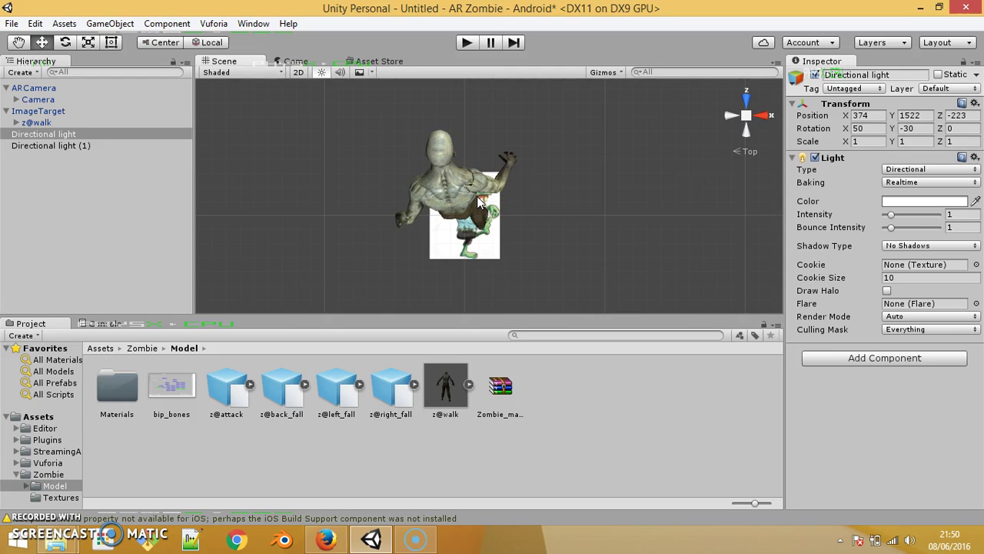
{"action": "mouse_move", "coordinate": [533, 201]}
{"action": "middle_mouse_down"}
{"action": "mouse_move", "coordinate": [460, 260]}
{"action": "mouse_move", "coordinate": [467, 250]}
{"action": "middle_mouse_up"}
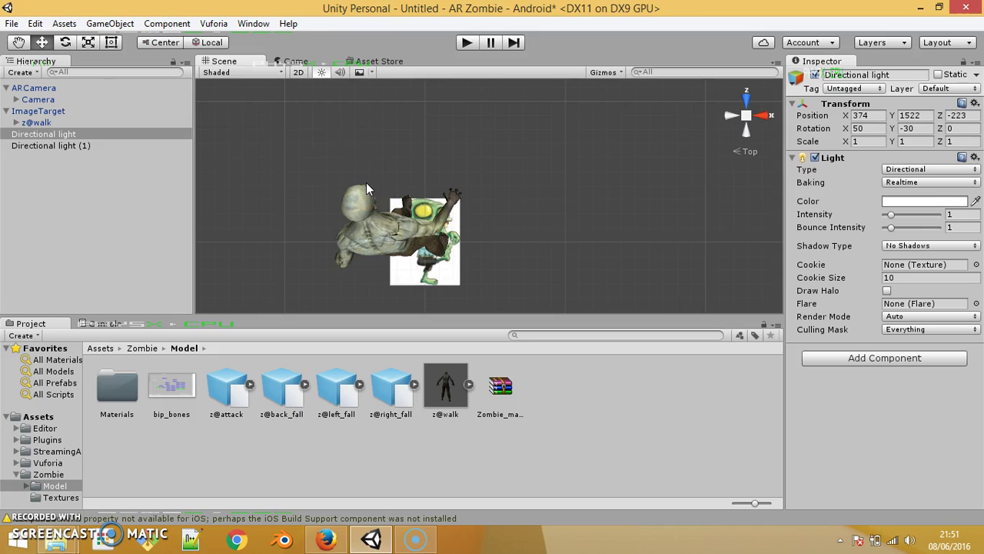
Step: Run Play mode to see the zombie over the webcam's image target, then stop it
{"action": "left_click", "coordinate": [465, 45]}
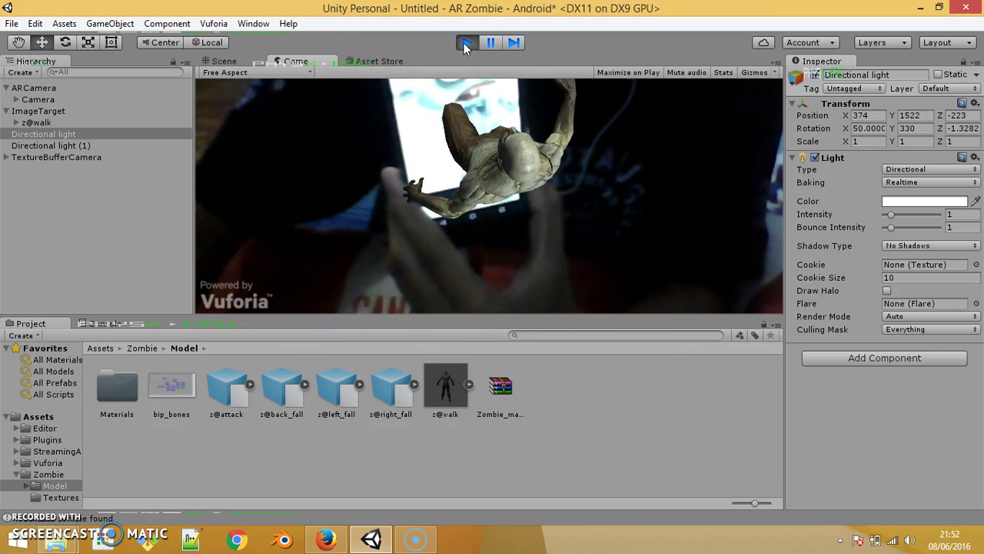
{"action": "left_click", "coordinate": [465, 44]}
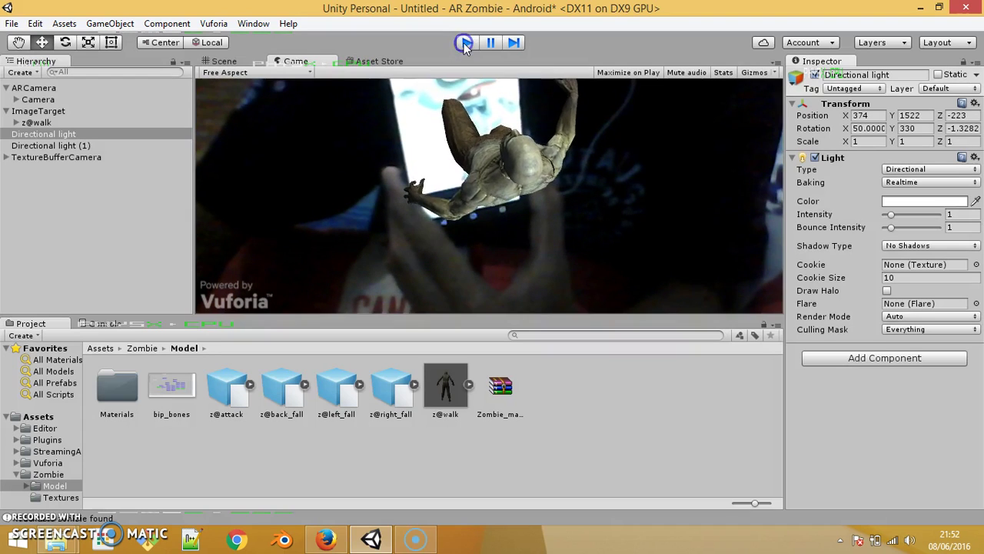